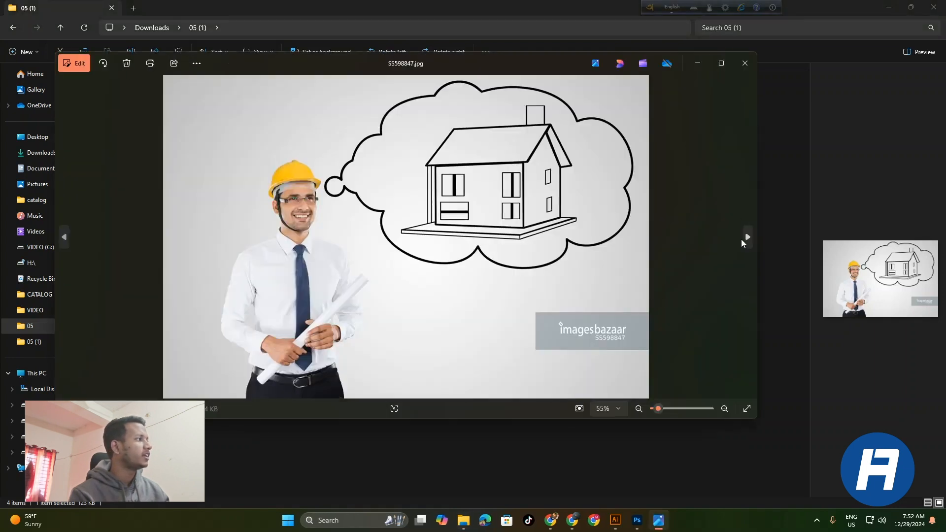
# - Review the source photos in the 05 (1) folder and the advert's text and logo artboard in Illustrator
pyautogui.click(747, 237)
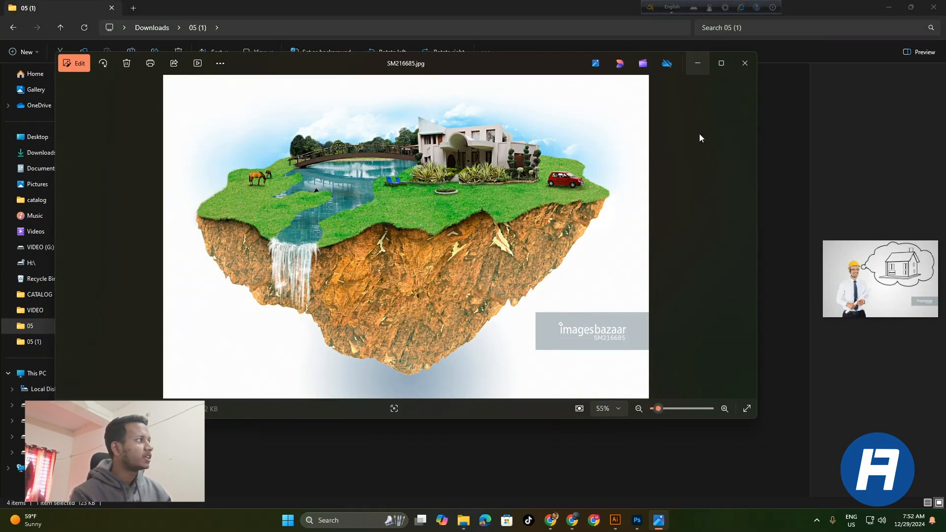
pyautogui.click(746, 74)
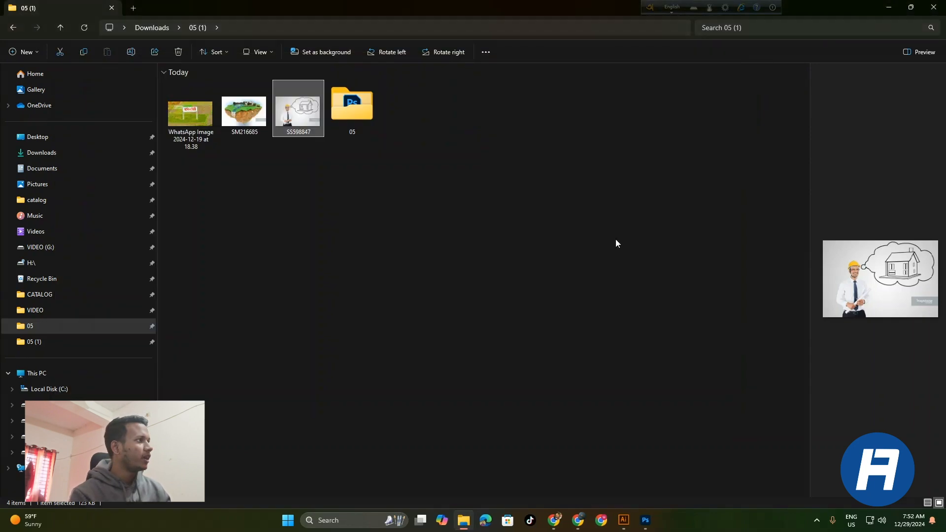
pyautogui.click(626, 518)
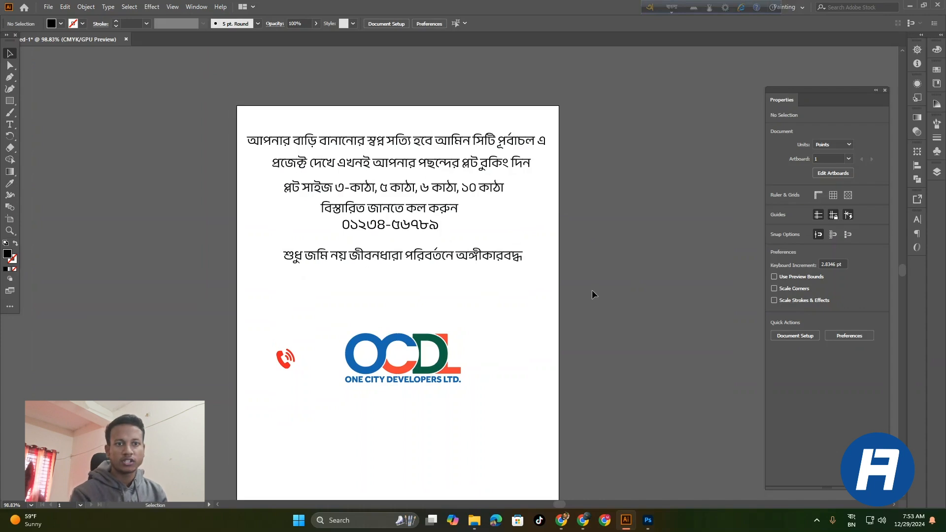
pyautogui.click(475, 521)
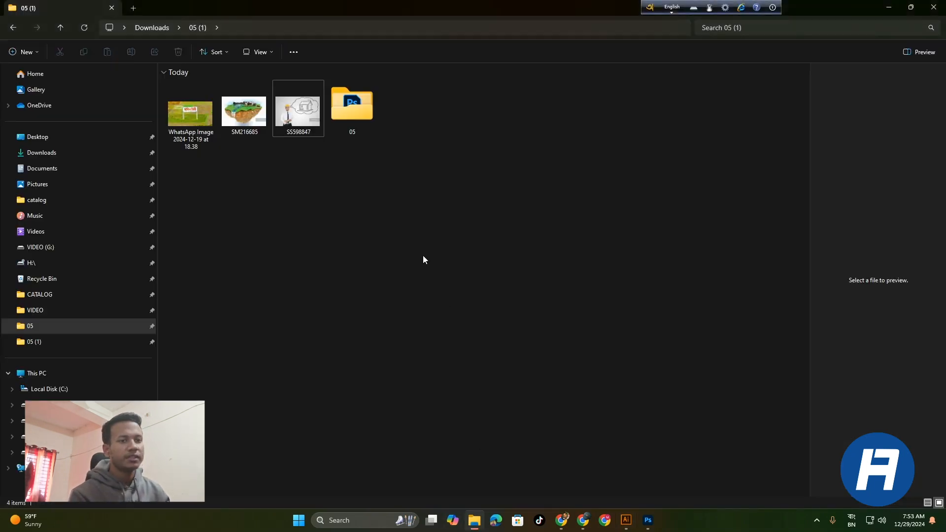
# - Open SS598847.jpg from the 05 (1) folder in Photoshop
pyautogui.click(649, 520)
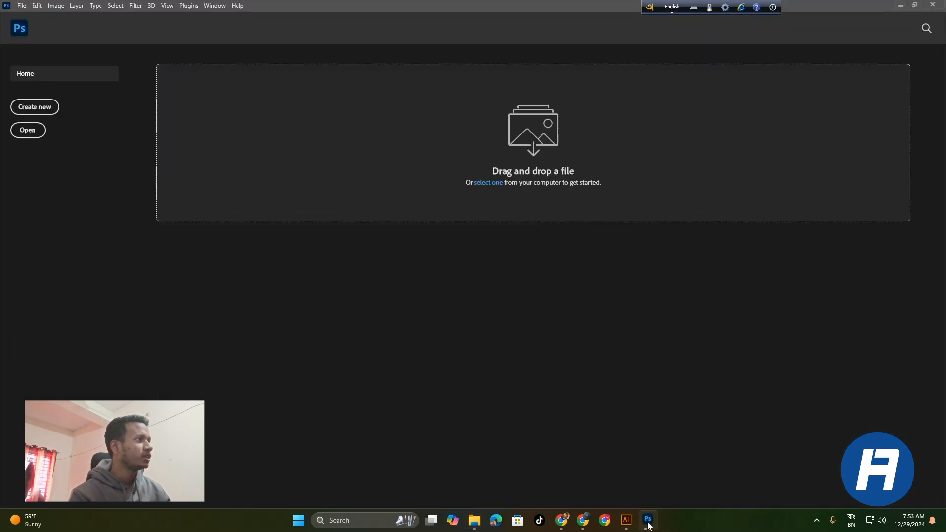
pyautogui.click(474, 521)
pyautogui.click(298, 112)
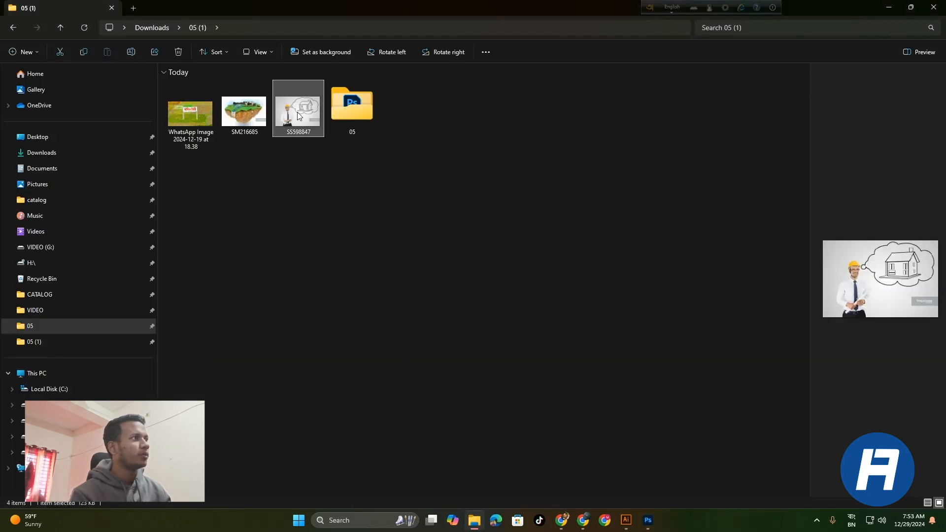
pyautogui.moveTo(303, 109); pyautogui.dragTo(446, 305)
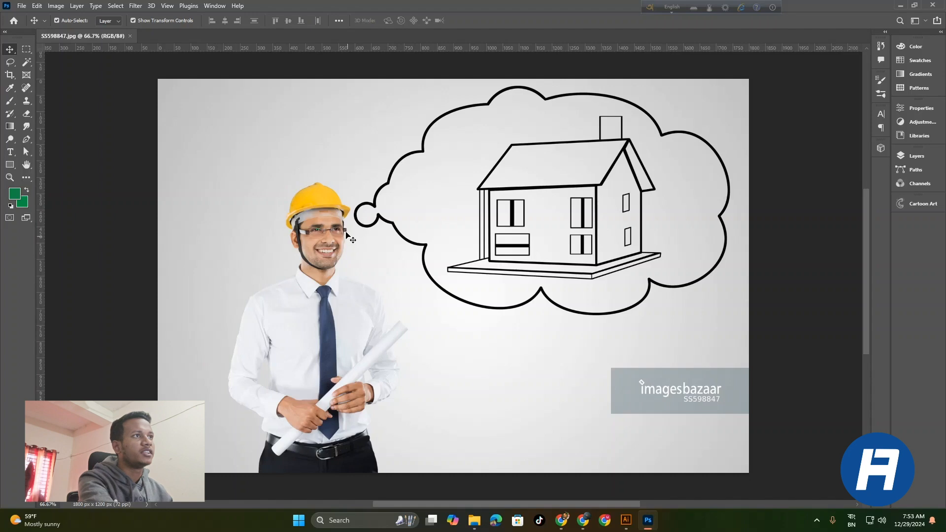
# - Start a Pen path beside the man's shirt collar and trace along his shoulder to the upper sleeve
pyautogui.click(27, 140)
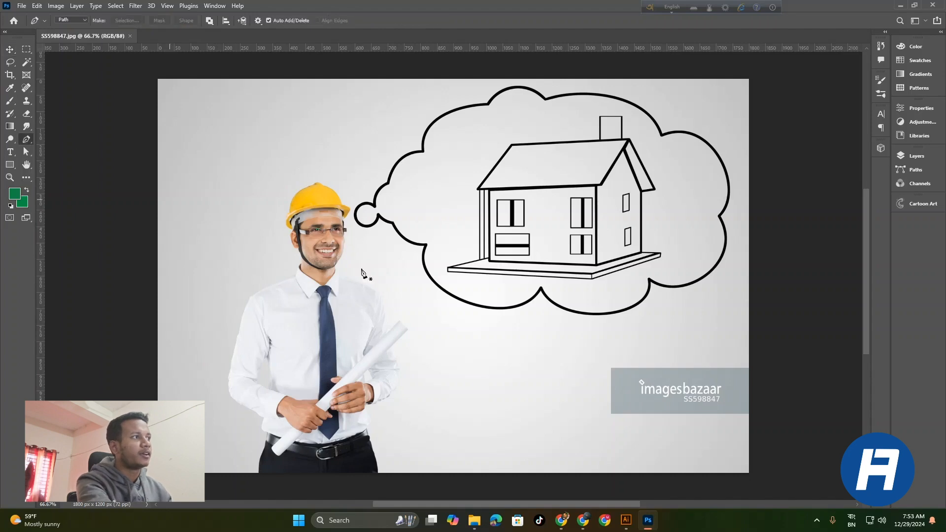
pyautogui.moveTo(278, 288); pyautogui.dragTo(404, 255)
pyautogui.click(396, 221)
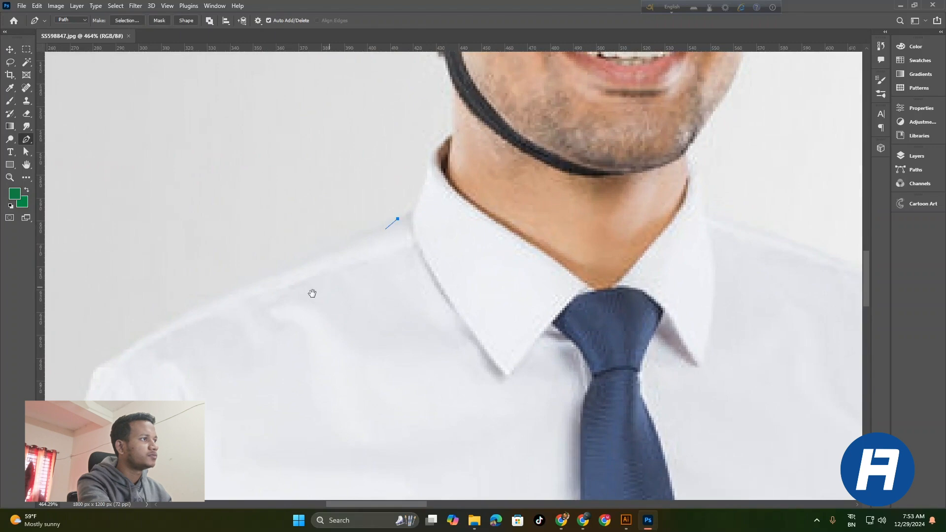
pyautogui.moveTo(223, 311); pyautogui.dragTo(350, 232)
pyautogui.click(290, 253)
pyautogui.click(228, 287)
pyautogui.moveTo(212, 318); pyautogui.dragTo(332, 122)
pyautogui.click(313, 154)
pyautogui.click(286, 241)
# - Continue the path down the outer edge of the same sleeve to the elbow
pyautogui.moveTo(284, 243); pyautogui.dragTo(338, 109)
pyautogui.click(324, 201)
pyautogui.click(322, 215)
pyautogui.click(306, 229)
pyautogui.click(304, 257)
pyautogui.moveTo(296, 329); pyautogui.dragTo(376, 182)
pyautogui.click(350, 250)
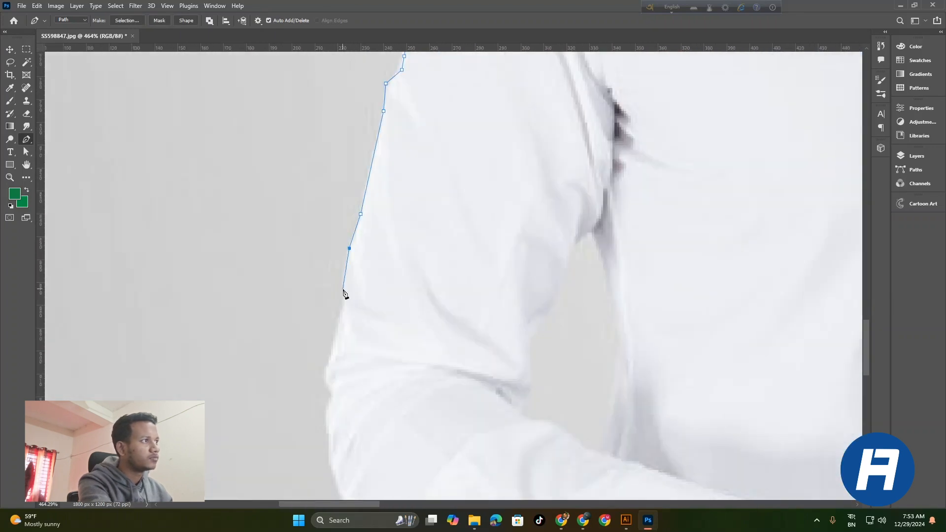
pyautogui.click(342, 289)
pyautogui.click(342, 310)
pyautogui.moveTo(344, 315); pyautogui.dragTo(368, 187)
pyautogui.click(363, 203)
pyautogui.moveTo(325, 287); pyautogui.dragTo(361, 315)
# - Trace the path along the forearm, shirt waist and trouser edge down to the photo's lower border
pyautogui.moveTo(385, 335); pyautogui.dragTo(269, 236)
pyautogui.click(290, 243)
pyautogui.click(346, 273)
pyautogui.moveTo(382, 298); pyautogui.dragTo(395, 319)
pyautogui.click(419, 320)
pyautogui.click(421, 337)
pyautogui.moveTo(421, 365); pyautogui.dragTo(462, 240)
pyautogui.moveTo(464, 349); pyautogui.dragTo(469, 171)
pyautogui.moveTo(443, 240); pyautogui.dragTo(438, 253)
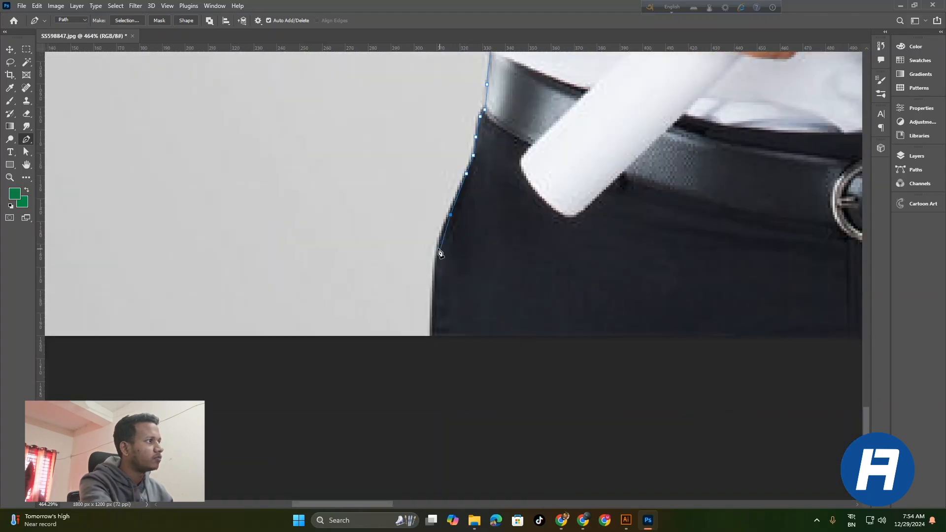
pyautogui.click(435, 338)
pyautogui.scroll(-5, 436, 339)
# - Run the path across the photo's lower border and up the opposite hip and shirt side toward the hand
pyautogui.click(536, 334)
pyautogui.moveTo(536, 243); pyautogui.dragTo(492, 317)
pyautogui.click(464, 287)
pyautogui.moveTo(452, 257); pyautogui.dragTo(449, 236)
pyautogui.click(439, 199)
pyautogui.moveTo(439, 200); pyautogui.dragTo(446, 296)
pyautogui.moveTo(445, 264); pyautogui.dragTo(427, 232)
pyautogui.scroll(3, 394, 345)
# - Trace the path around the cuff and outer forearm sleeve of the other arm
pyautogui.click(384, 327)
pyautogui.click(428, 323)
pyautogui.click(456, 315)
pyautogui.click(571, 263)
pyautogui.moveTo(573, 261); pyautogui.dragTo(411, 316)
pyautogui.click(458, 260)
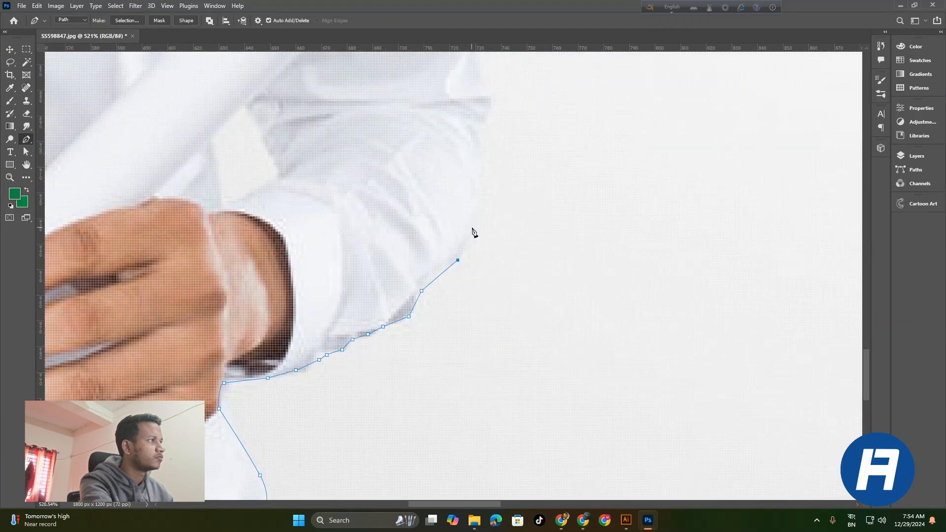
pyautogui.moveTo(473, 232); pyautogui.dragTo(444, 337)
pyautogui.click(459, 212)
pyautogui.moveTo(461, 258); pyautogui.dragTo(450, 406)
# - Outline the end of the rolled paper and continue the path up the upper sleeve
pyautogui.click(399, 171)
pyautogui.click(477, 225)
pyautogui.click(396, 310)
pyautogui.click(389, 253)
pyautogui.click(380, 203)
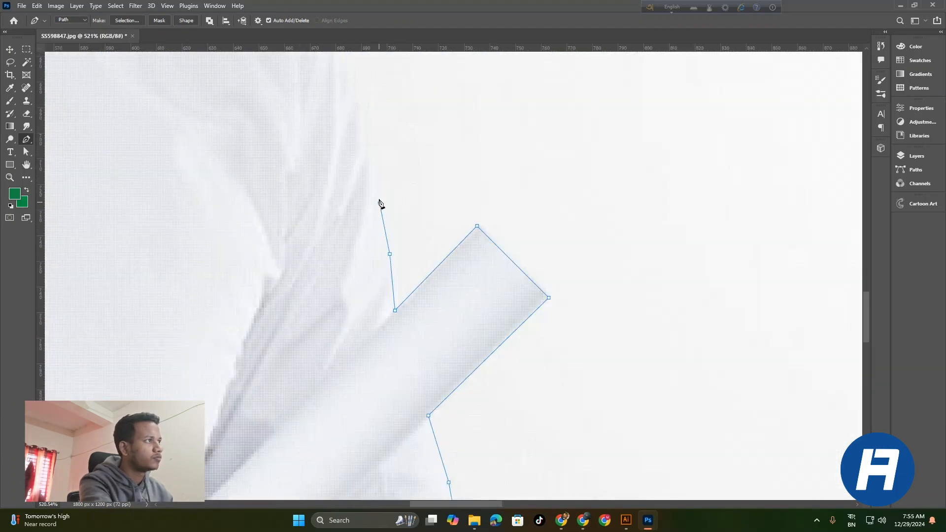
pyautogui.moveTo(380, 205); pyautogui.dragTo(589, 475)
pyautogui.click(576, 401)
pyautogui.click(551, 325)
# - Trace the path over the shoulder, past the collar and up the side of the man's face
pyautogui.moveTo(479, 245); pyautogui.dragTo(428, 217)
pyautogui.click(392, 207)
pyautogui.click(417, 199)
pyautogui.moveTo(448, 149); pyautogui.dragTo(400, 246)
pyautogui.click(400, 235)
pyautogui.click(408, 152)
pyautogui.moveTo(417, 111); pyautogui.dragTo(417, 218)
pyautogui.click(416, 192)
pyautogui.click(399, 139)
pyautogui.moveTo(475, 161); pyautogui.dragTo(495, 282)
# - Outline the yellow safety helmet with the path, following its brim and crown
pyautogui.click(468, 269)
pyautogui.click(409, 225)
pyautogui.moveTo(445, 236)
pyautogui.mouseDown()
pyautogui.moveTo(424, 227)
pyautogui.moveTo(487, 304)
pyautogui.mouseUp()
pyautogui.moveTo(404, 181); pyautogui.dragTo(369, 160)
pyautogui.click(347, 158)
pyautogui.click(290, 126)
pyautogui.moveTo(173, 182); pyautogui.dragTo(349, 121)
pyautogui.moveTo(251, 242)
pyautogui.mouseDown()
pyautogui.moveTo(243, 316)
pyautogui.moveTo(290, 219)
pyautogui.mouseUp()
pyautogui.click(246, 305)
pyautogui.click(235, 307)
pyautogui.click(228, 318)
# - Trace the path down the ear and chin-strap side of the head and close it at the collar
pyautogui.click(289, 225)
pyautogui.click(284, 242)
pyautogui.click(287, 266)
pyautogui.click(355, 304)
pyautogui.click(365, 335)
pyautogui.click(375, 359)
pyautogui.moveTo(393, 374); pyautogui.dragTo(375, 288)
pyautogui.click(399, 287)
pyautogui.click(414, 338)
pyautogui.moveTo(418, 386)
pyautogui.mouseDown()
pyautogui.moveTo(419, 318)
pyautogui.moveTo(359, 351)
pyautogui.mouseUp()
pyautogui.scroll(-10, 463, 344)
pyautogui.moveTo(438, 302); pyautogui.dragTo(334, 198)
pyautogui.scroll(-3, 443, 336)
pyautogui.moveTo(450, 336); pyautogui.dragTo(418, 332)
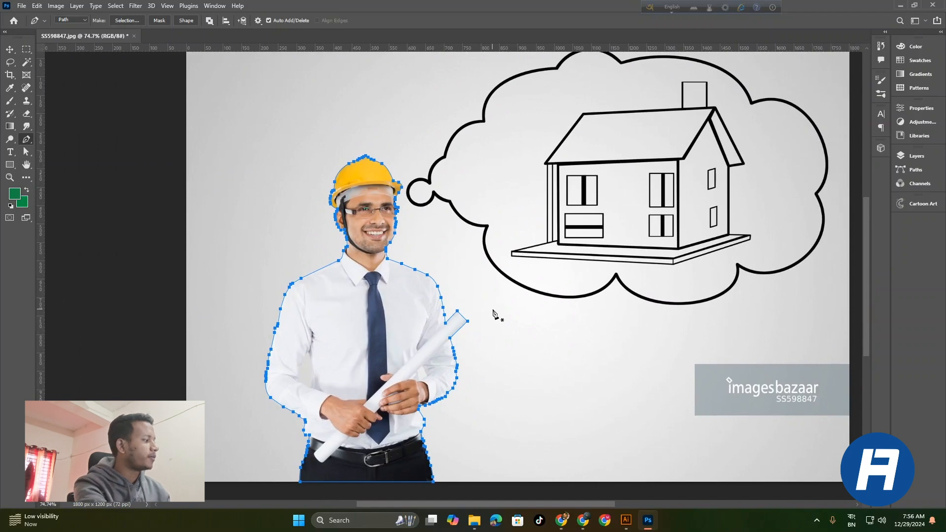
# - Convert the man's outline path into a selection and feather it by 1 pixel
pyautogui.hotkey('ctrl', 'Return')
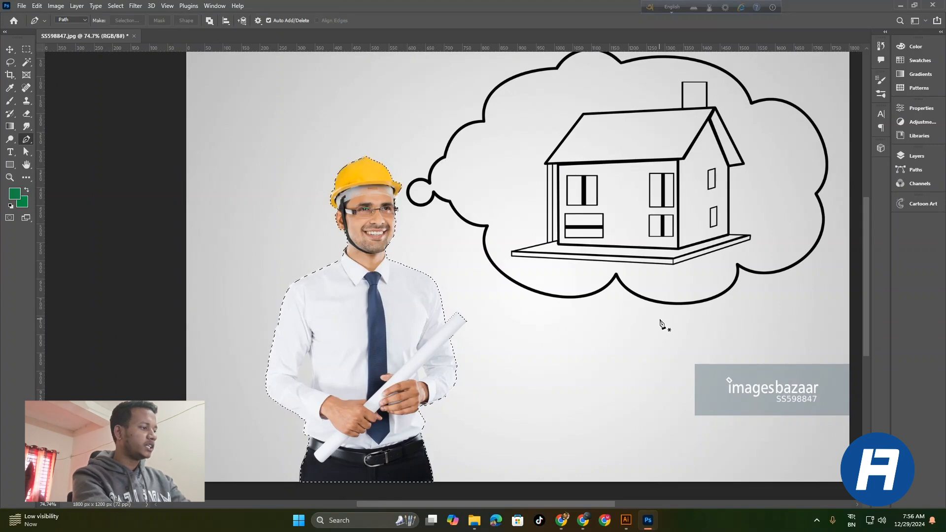
pyautogui.hotkey('shift', 'F6')
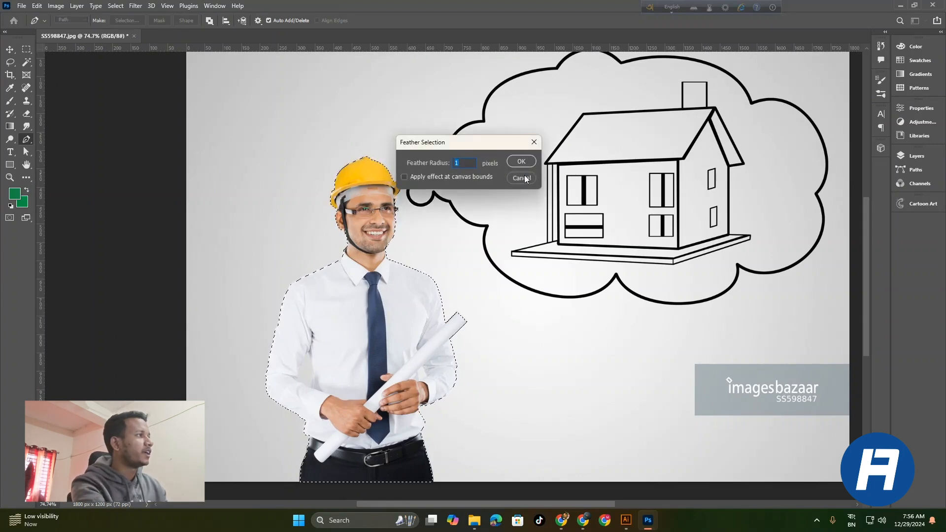
pyautogui.click(531, 161)
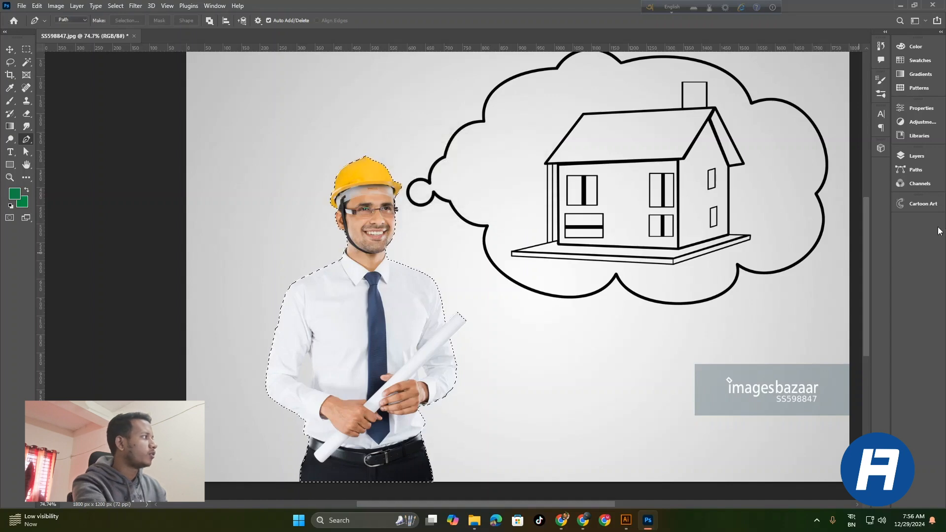
# - Copy the selected man onto a new layer and hide the Background layer
pyautogui.click(918, 155)
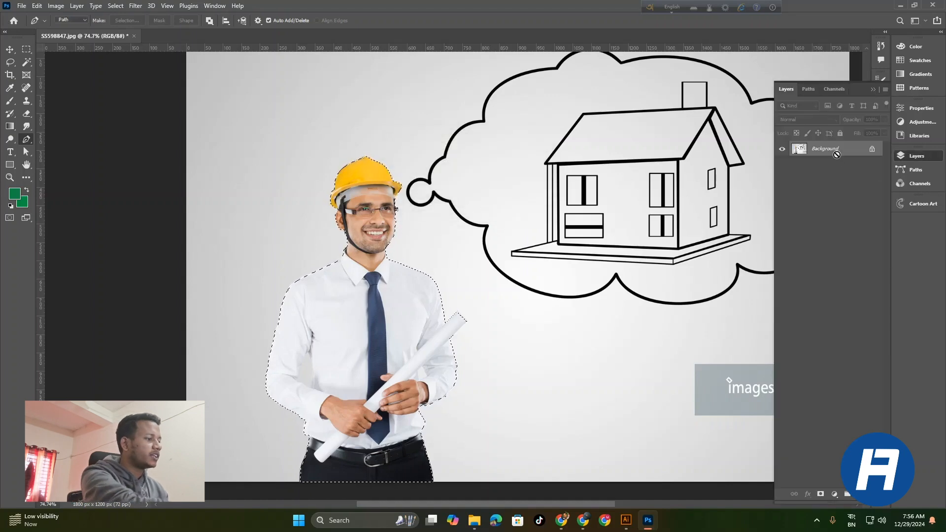
pyautogui.hotkey('ctrl', 'j')
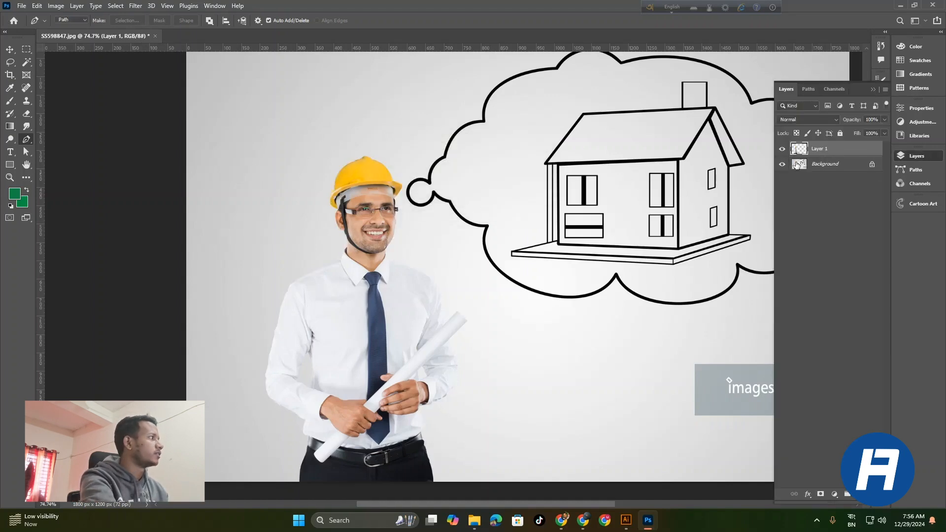
pyautogui.click(782, 164)
pyautogui.hotkey('ctrl', '0')
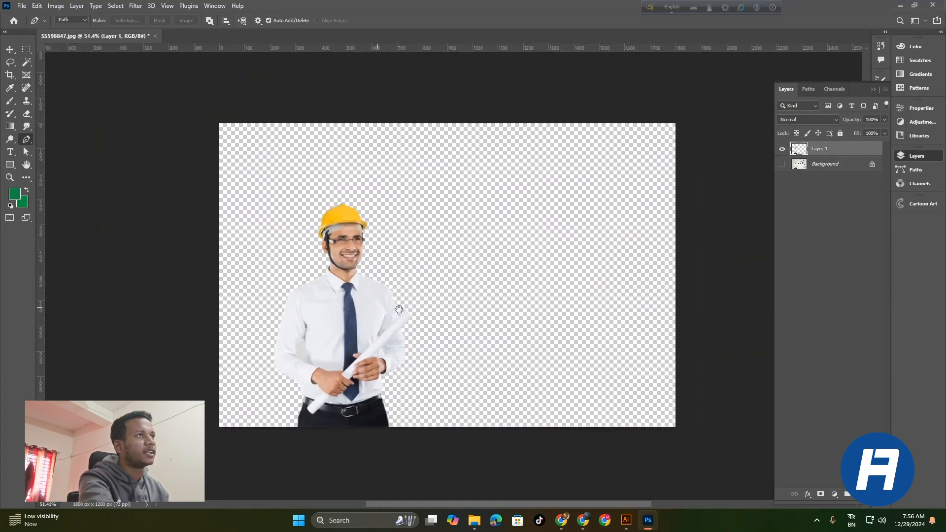
# - Move the cut-out man closer to the left edge of the canvas
pyautogui.click(9, 50)
pyautogui.click(241, 226)
pyautogui.moveTo(354, 323); pyautogui.dragTo(296, 330)
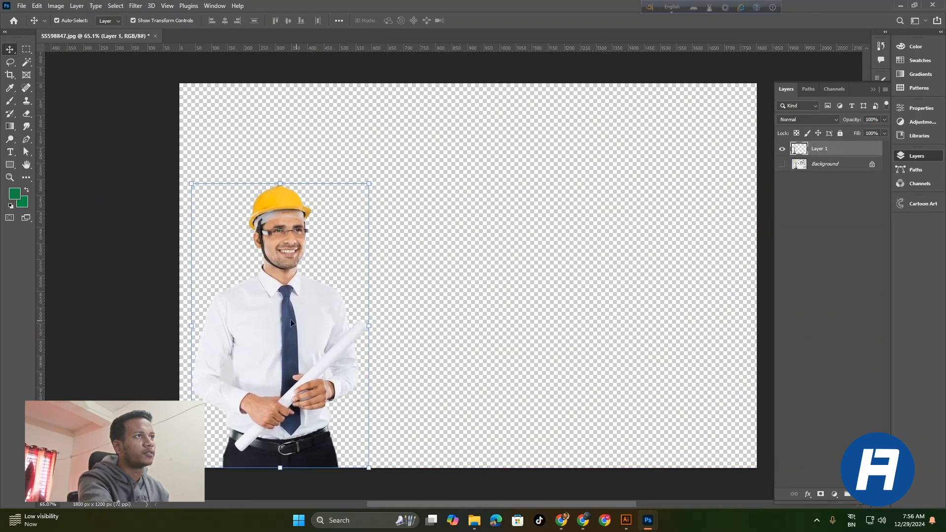
# - Crop the canvas closely around the cut-out man, to about 611 x 920 px
pyautogui.click(10, 75)
pyautogui.moveTo(471, 229); pyautogui.dragTo(392, 226)
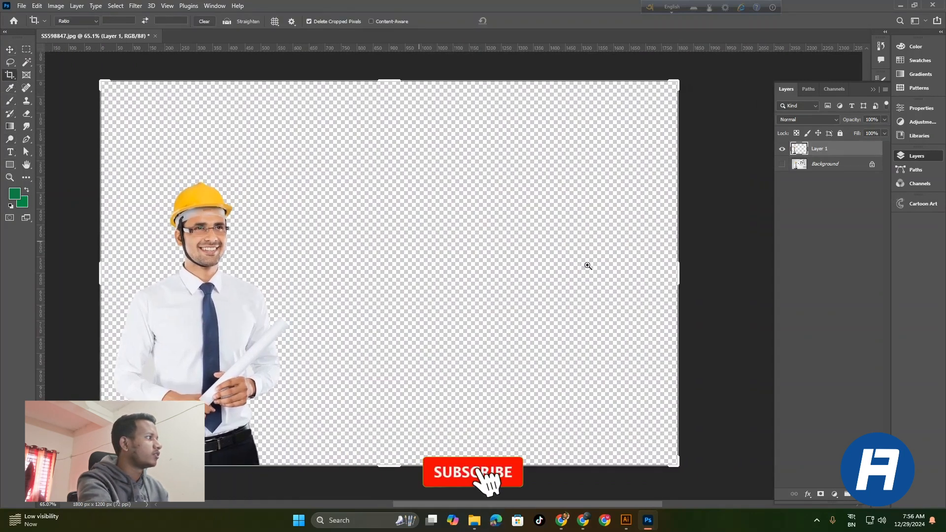
pyautogui.moveTo(678, 265); pyautogui.dragTo(490, 265)
pyautogui.moveTo(392, 81); pyautogui.dragTo(392, 126)
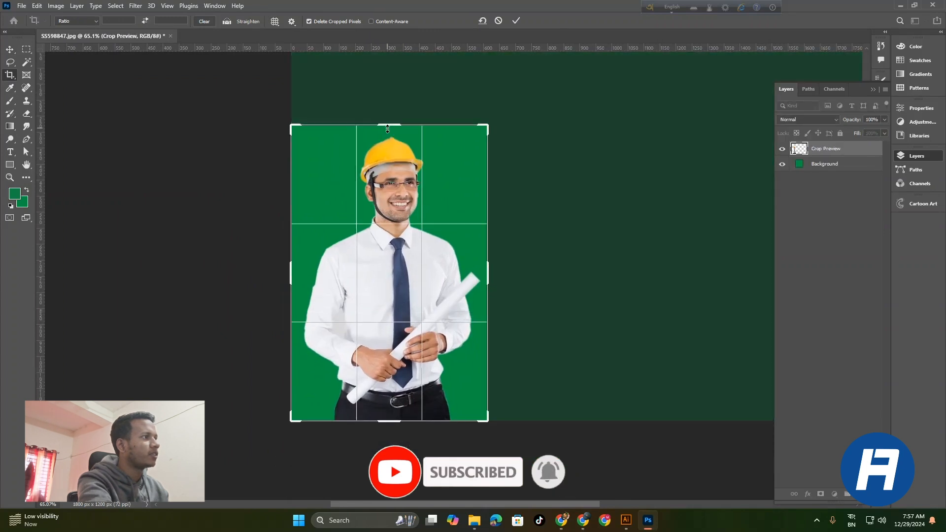
pyautogui.click(516, 20)
pyautogui.press('v')
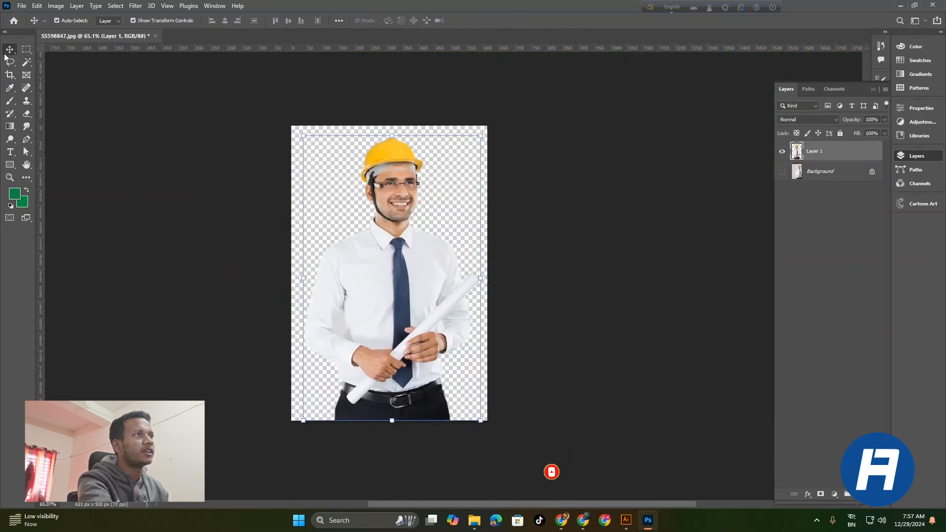
pyautogui.click(152, 243)
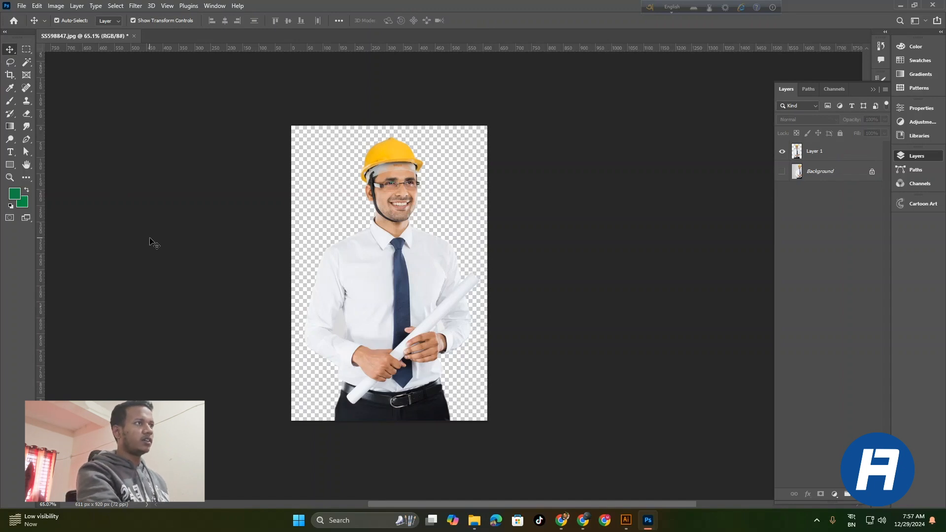
# - Save a PNG copy named SS598847 copy with the large file size option, and close the document without saving changes
pyautogui.hotkey('ctrl', 'shift', 's')
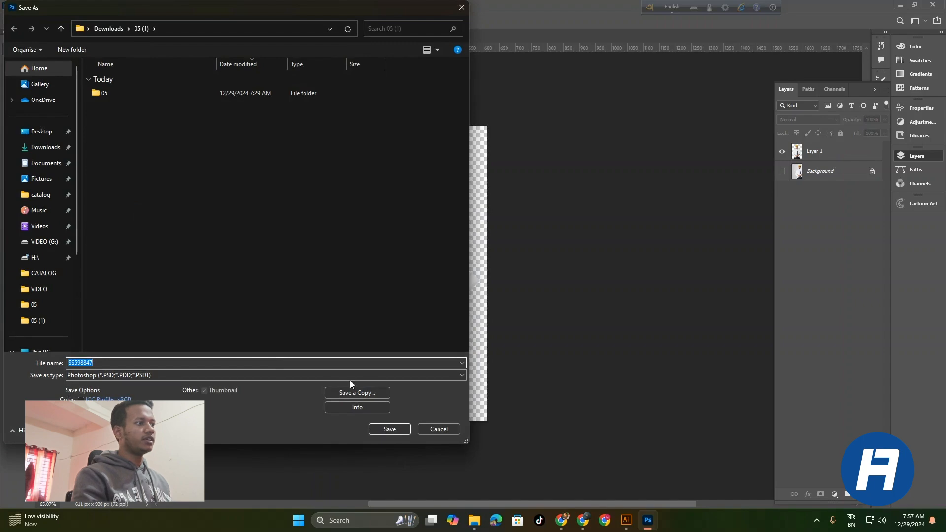
pyautogui.click(362, 392)
pyautogui.click(125, 376)
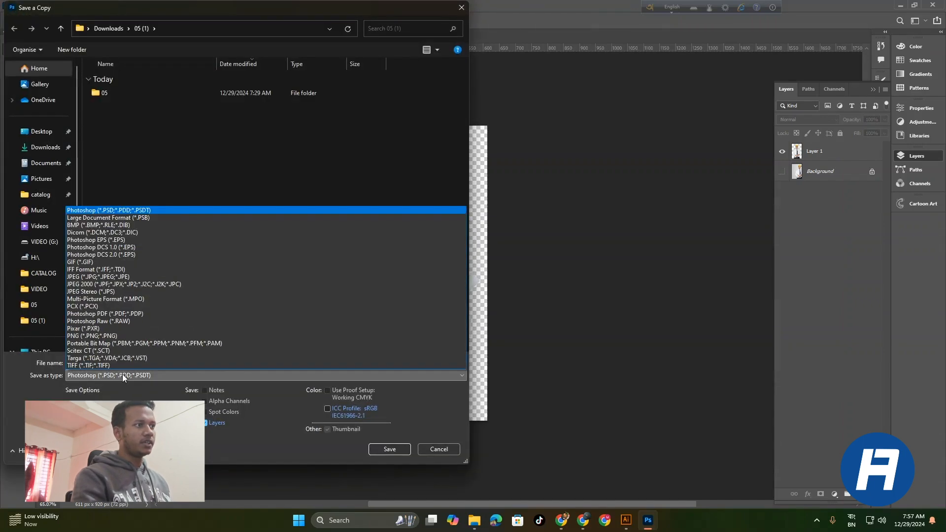
pyautogui.click(125, 337)
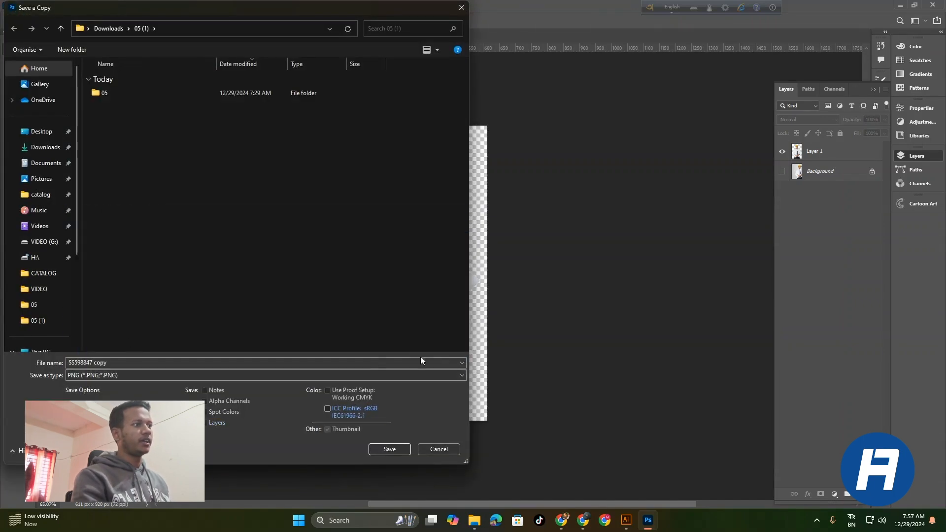
pyautogui.click(389, 449)
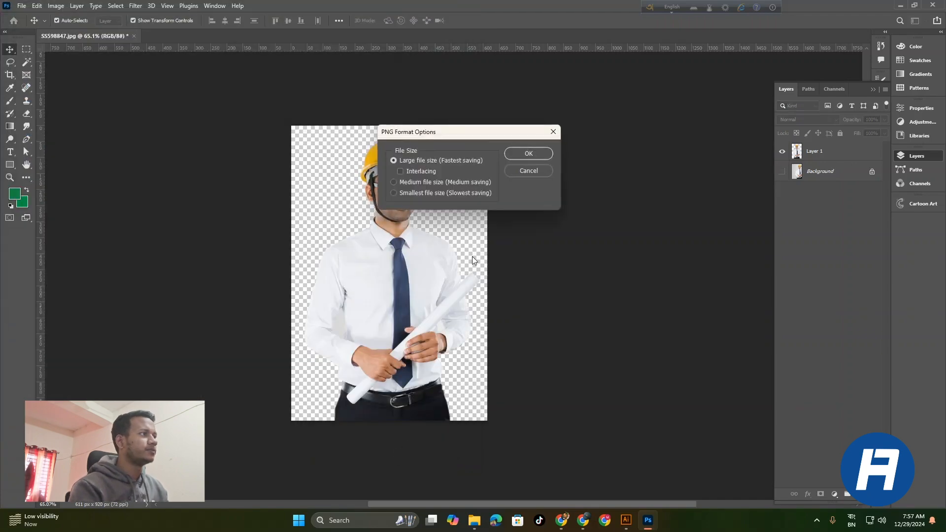
pyautogui.click(540, 154)
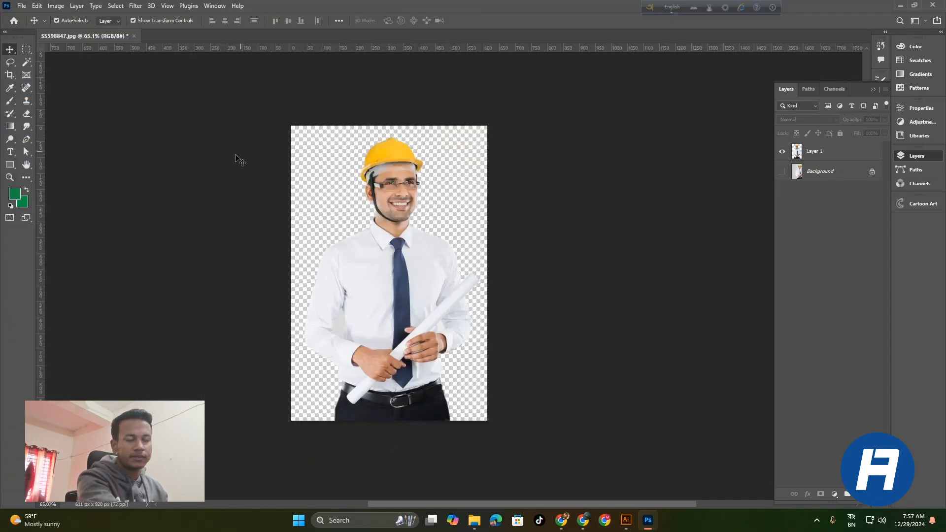
pyautogui.click(134, 36)
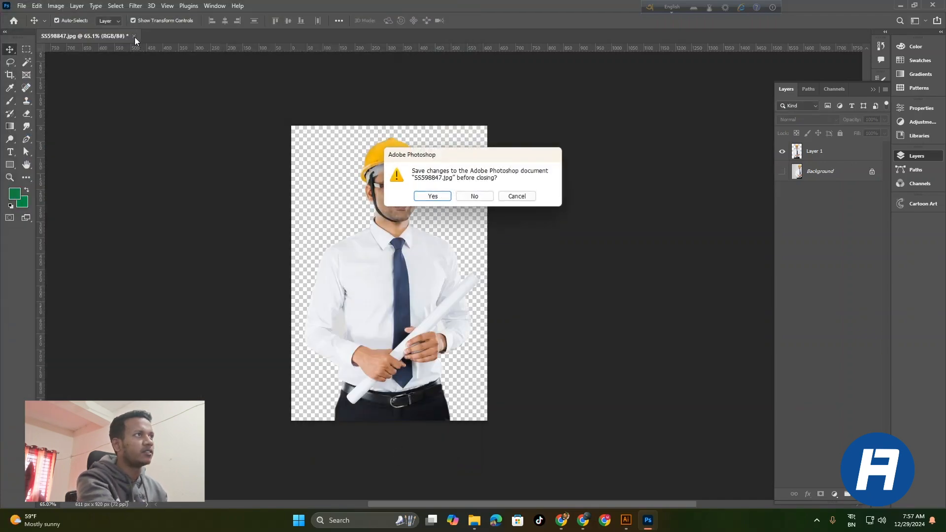
pyautogui.click(491, 200)
# - Preview the floating island image SM216685.jpg and open it in Photoshop
pyautogui.click(474, 520)
pyautogui.doubleClick(297, 97)
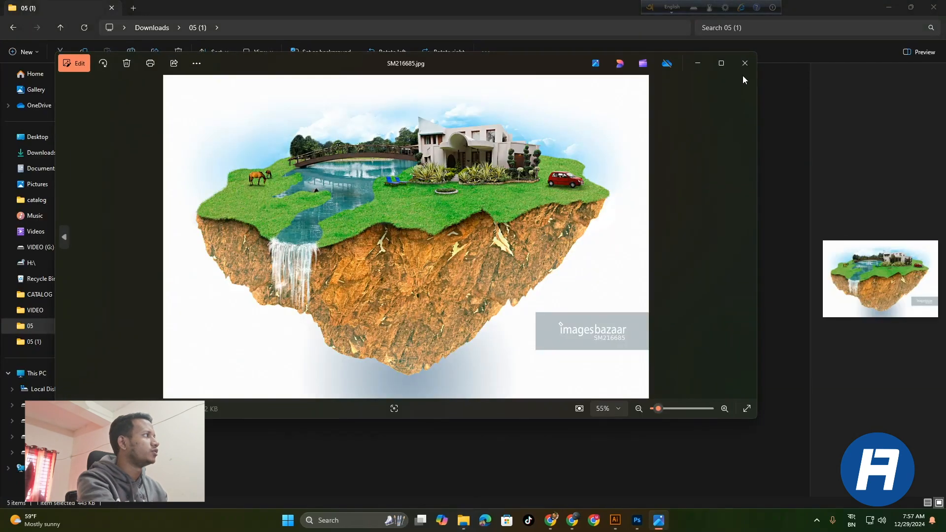
pyautogui.click(744, 62)
pyautogui.moveTo(322, 132); pyautogui.dragTo(403, 363)
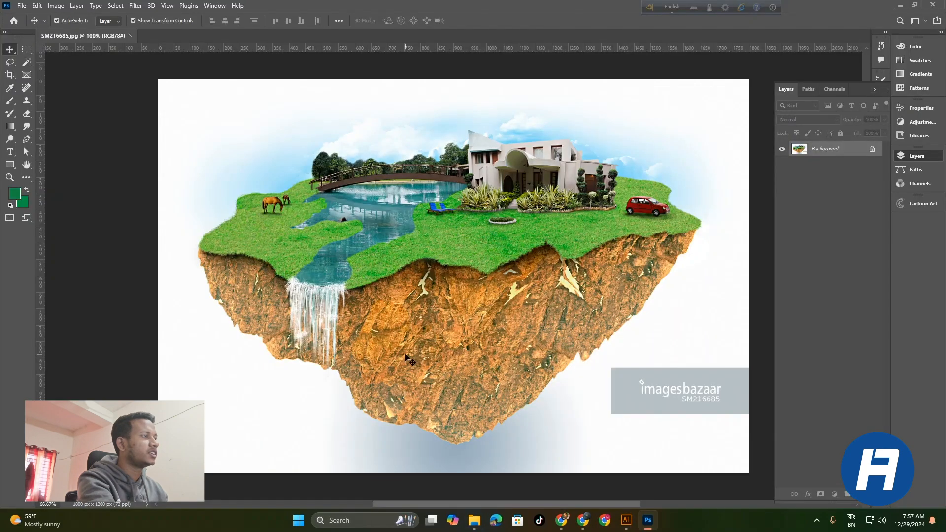
# - Select the white background and the bluish shadow below the floating island with the Magic Wand, adding each area to the selection
pyautogui.scroll(-1, 387, 360)
pyautogui.hscroll(1, 508, 372)
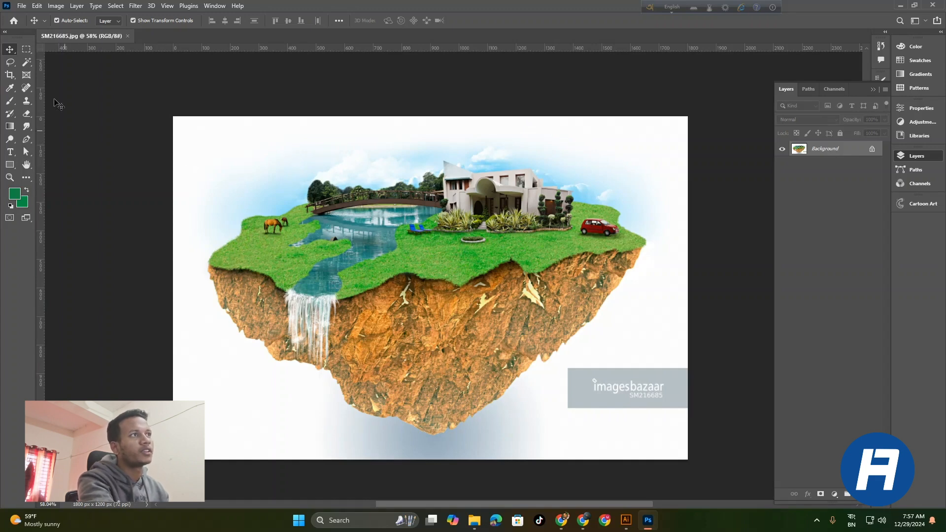
pyautogui.click(21, 64)
pyautogui.click(221, 390)
pyautogui.keyDown('shift'); pyautogui.click(398, 441); pyautogui.keyUp('shift')
pyautogui.keyDown('shift'); pyautogui.click(467, 445); pyautogui.keyUp('shift')
pyautogui.keyDown('shift'); pyautogui.click(503, 418); pyautogui.keyUp('shift')
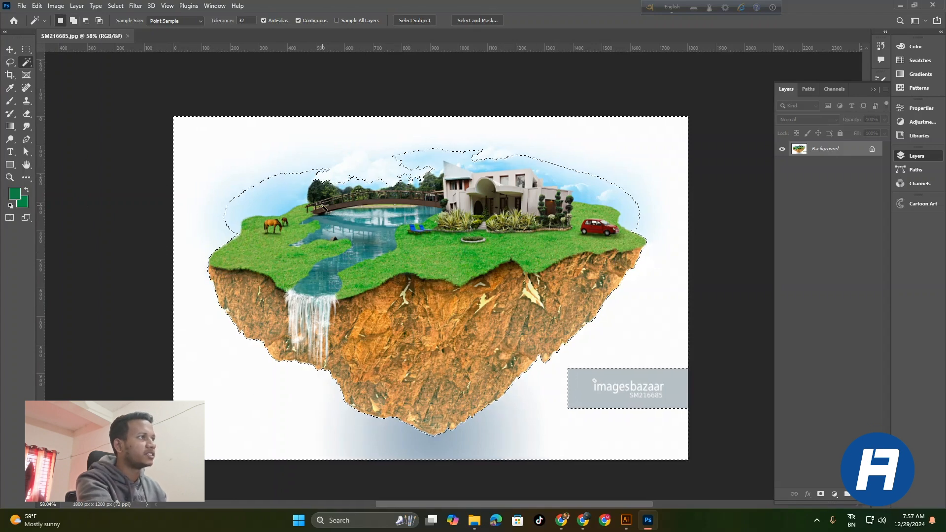
# - Subtract the sky and clouds above the island from the background selection with a freehand Lasso outline
pyautogui.moveTo(442, 262); pyautogui.dragTo(455, 304)
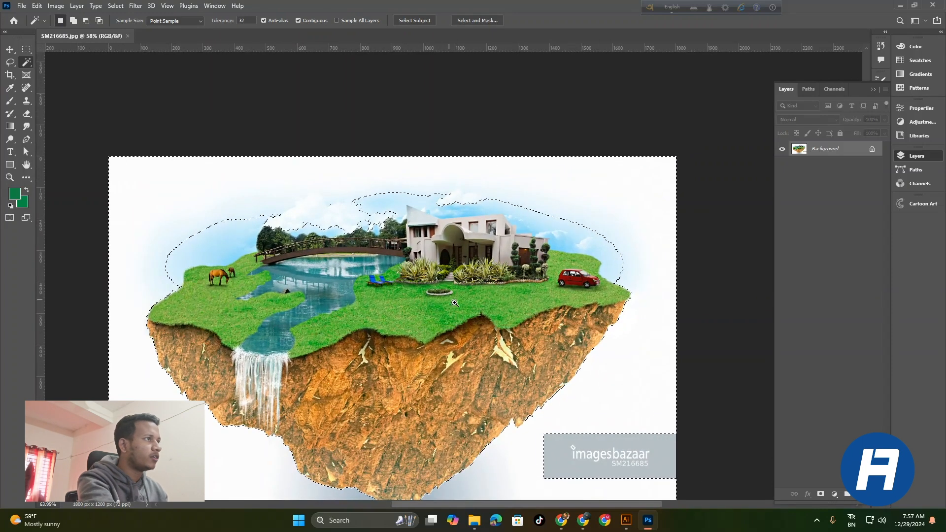
pyautogui.click(10, 62)
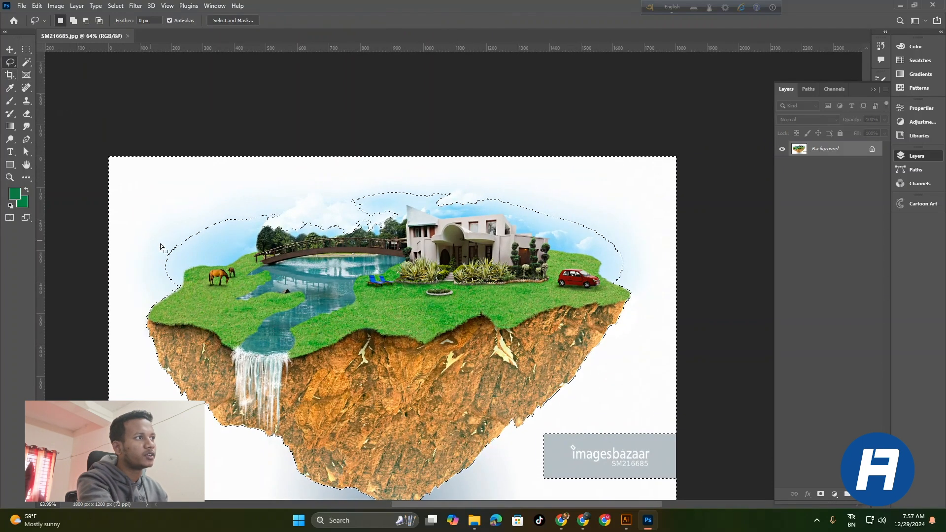
pyautogui.moveTo(276, 194)
pyautogui.mouseDown()
pyautogui.moveTo(457, 186)
pyautogui.moveTo(534, 197)
pyautogui.moveTo(600, 225)
pyautogui.mouseUp()
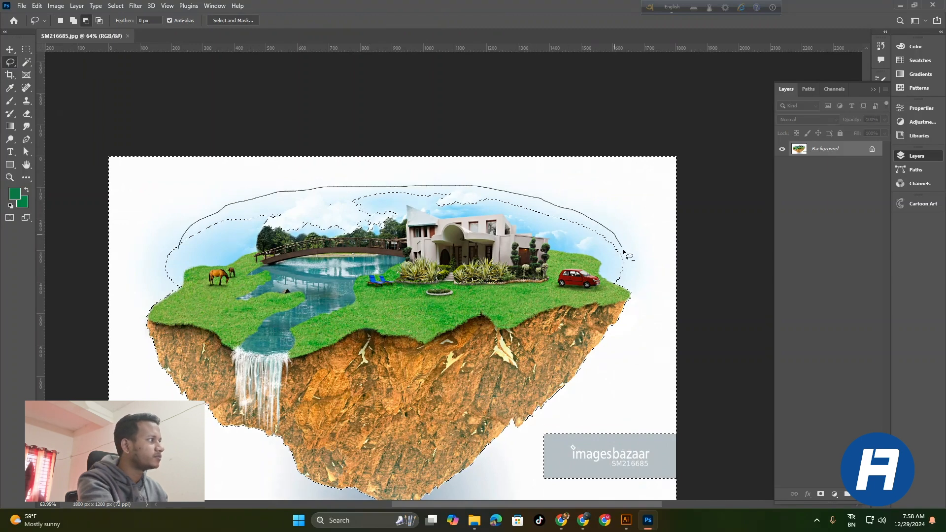
pyautogui.moveTo(621, 272); pyautogui.dragTo(621, 279)
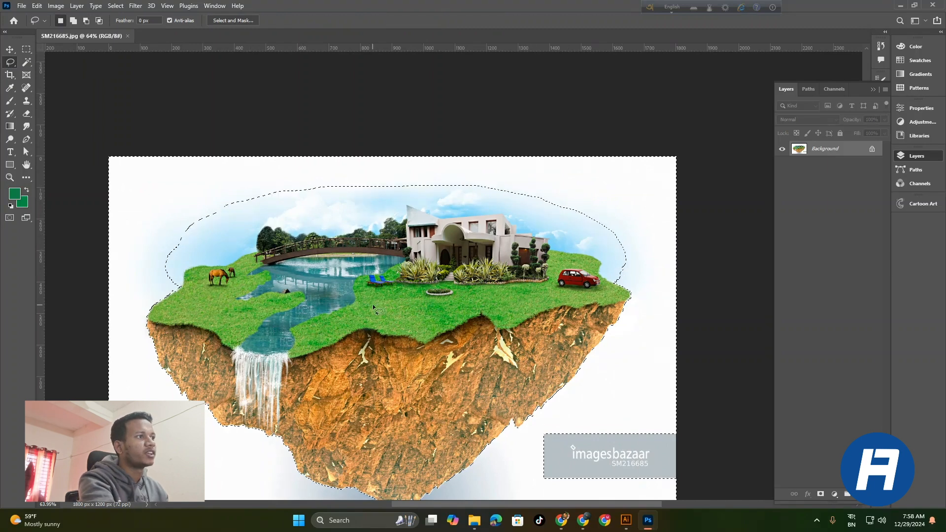
# - Expand the background selection by 4 pixels and feather it with a 1-pixel radius
pyautogui.scroll(-2, 373, 319)
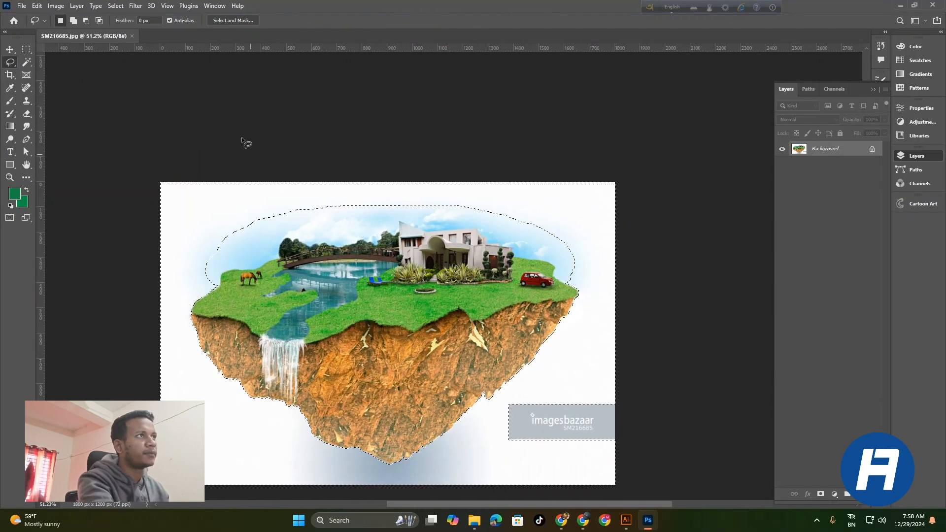
pyautogui.click(115, 6)
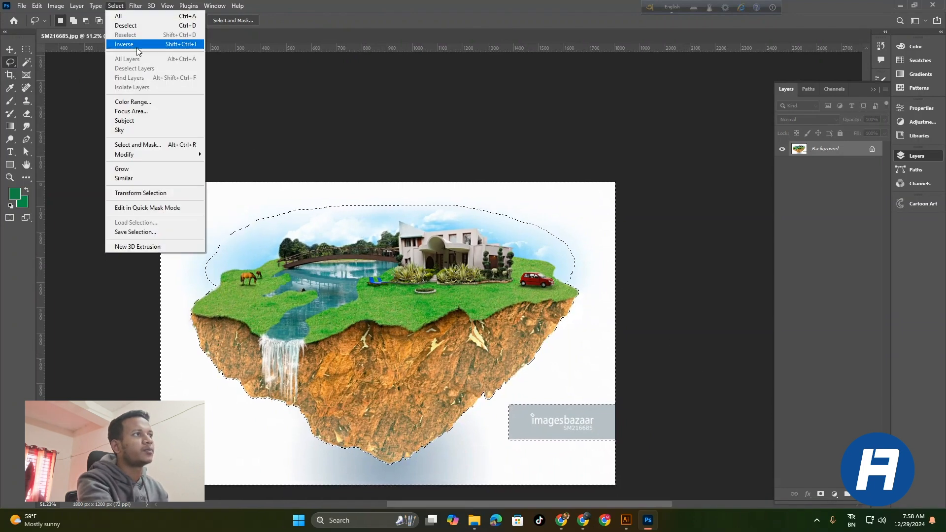
pyautogui.moveTo(170, 155)
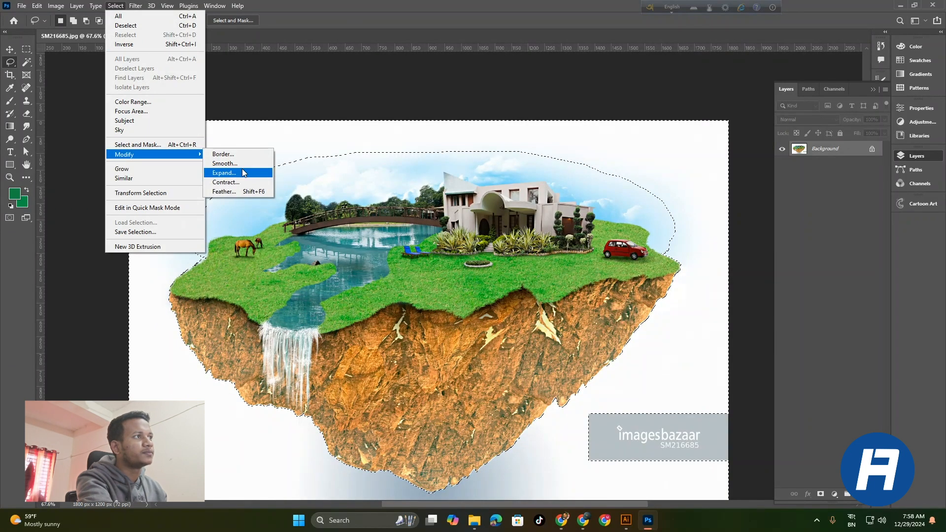
pyautogui.click(241, 172)
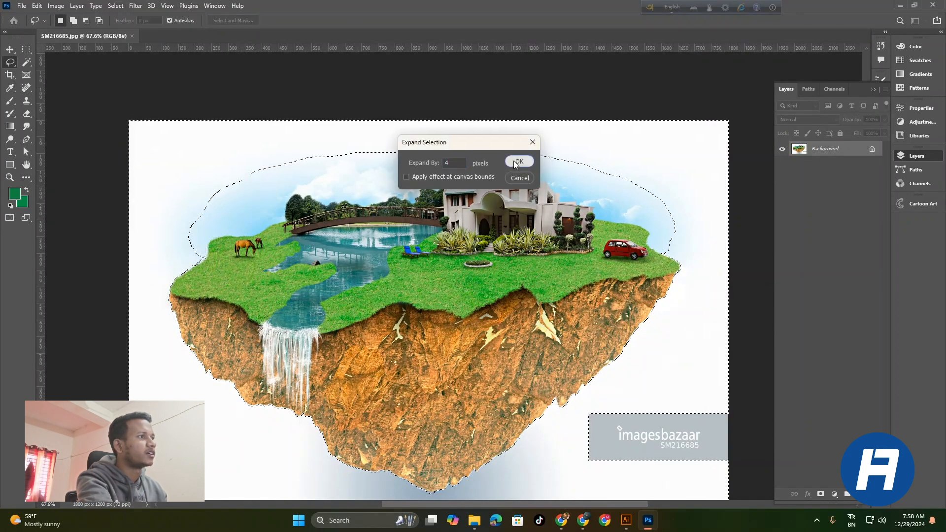
pyautogui.click(518, 162)
pyautogui.moveTo(350, 385)
pyautogui.mouseDown()
pyautogui.moveTo(375, 385)
pyautogui.moveTo(344, 386)
pyautogui.mouseUp()
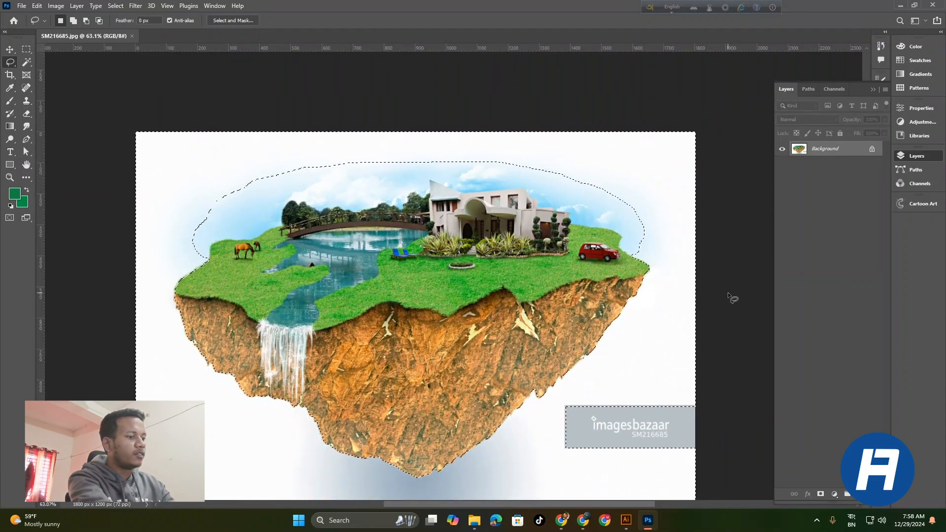
pyautogui.hotkey('shift', 'F6')
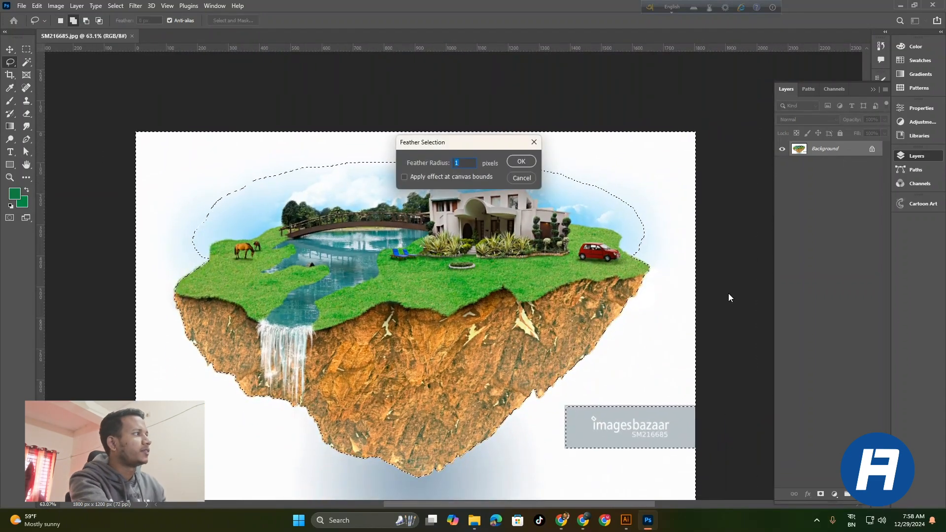
pyautogui.click(521, 162)
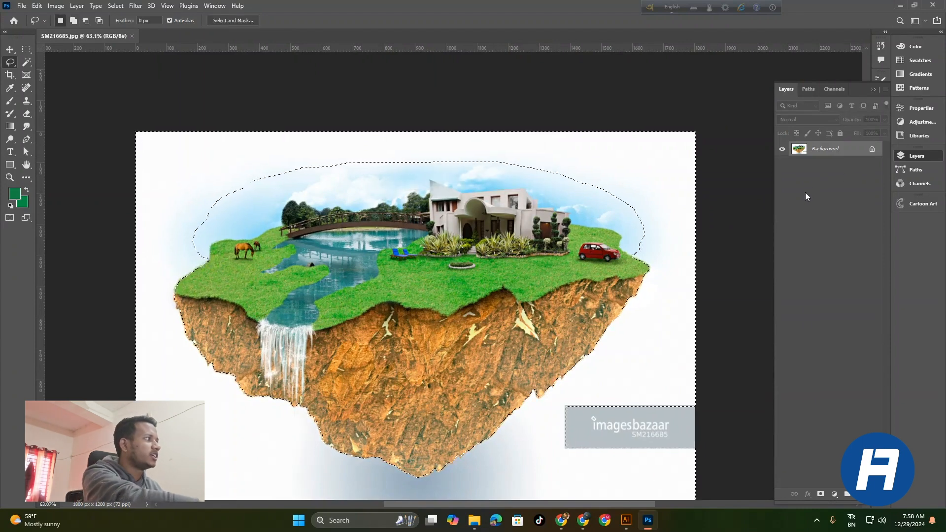
pyautogui.hotkey('ctrl', 'j')
pyautogui.click(783, 164)
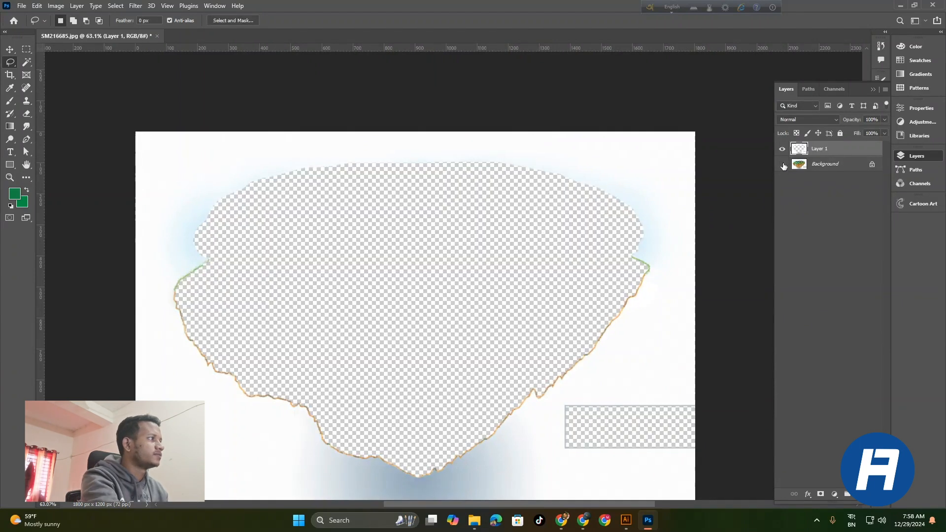
pyautogui.click(783, 165)
pyautogui.hotkey('ctrl', 'z')
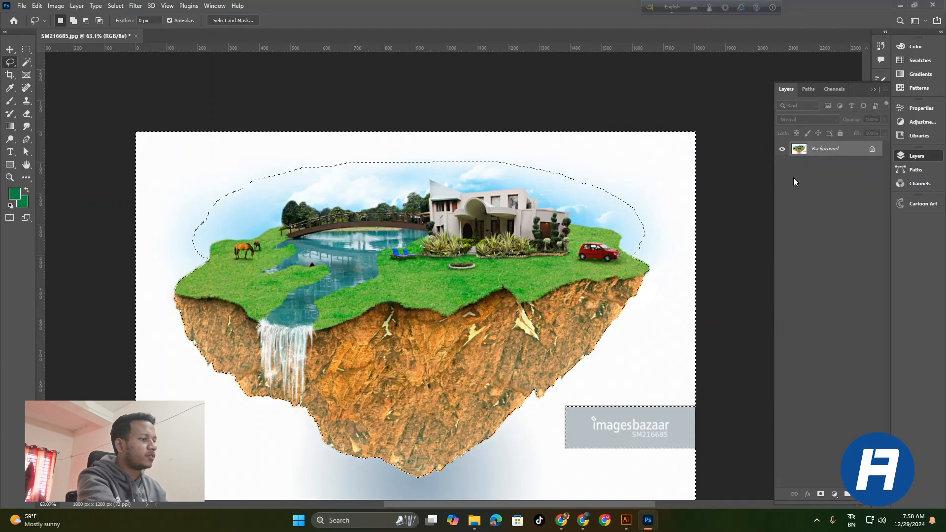
# - Invert the selection to cover the island, copy it to a new layer, and hide the Background layer
pyautogui.hotkey('ctrl', 'shift', 'i')
pyautogui.hotkey('ctrl', 'shift', 'i')
pyautogui.hotkey('ctrl', 'shift', 'i')
pyautogui.hotkey('ctrl', 'shift', 'i')
pyautogui.hotkey('ctrl', 'shift', 'i')
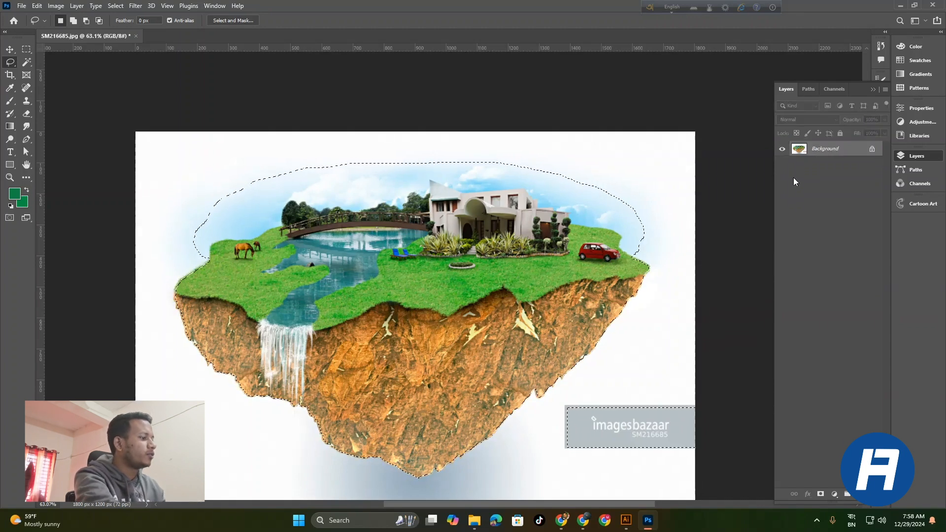
pyautogui.hotkey('ctrl', 'j')
pyautogui.click(782, 164)
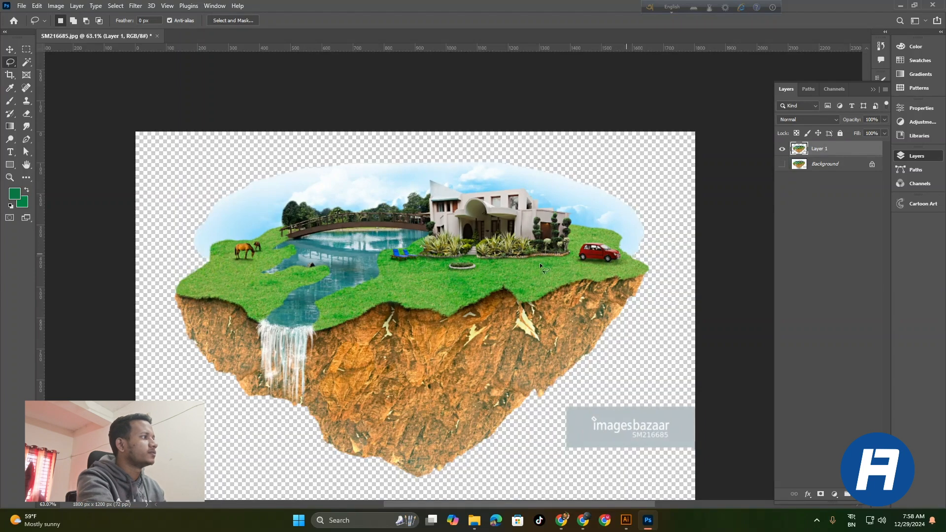
# - Move the cut-out island layer slightly downward on the canvas
pyautogui.scroll(-2, 520, 296)
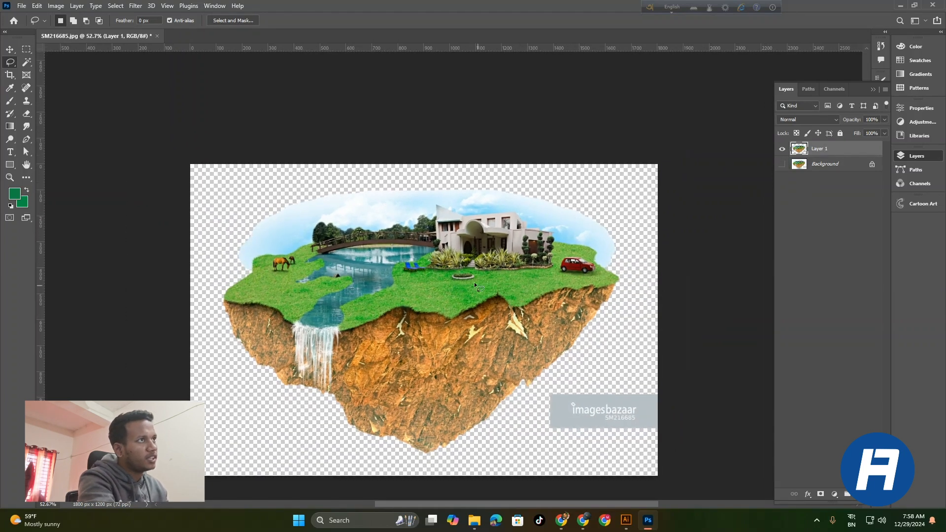
pyautogui.click(9, 49)
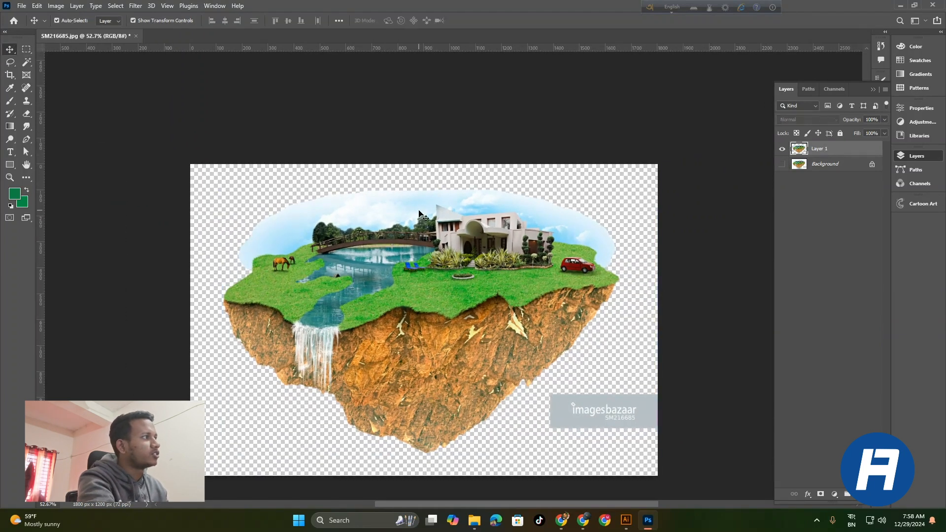
pyautogui.moveTo(417, 215); pyautogui.dragTo(417, 221)
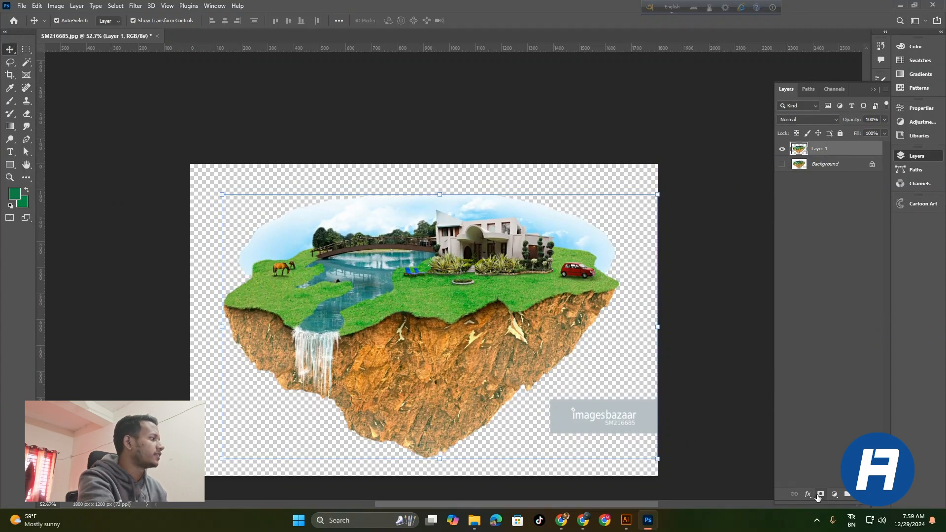
# - Add a layer mask to the island layer and enlarge the black brush to 125 px for painting on it
pyautogui.click(819, 495)
pyautogui.click(7, 104)
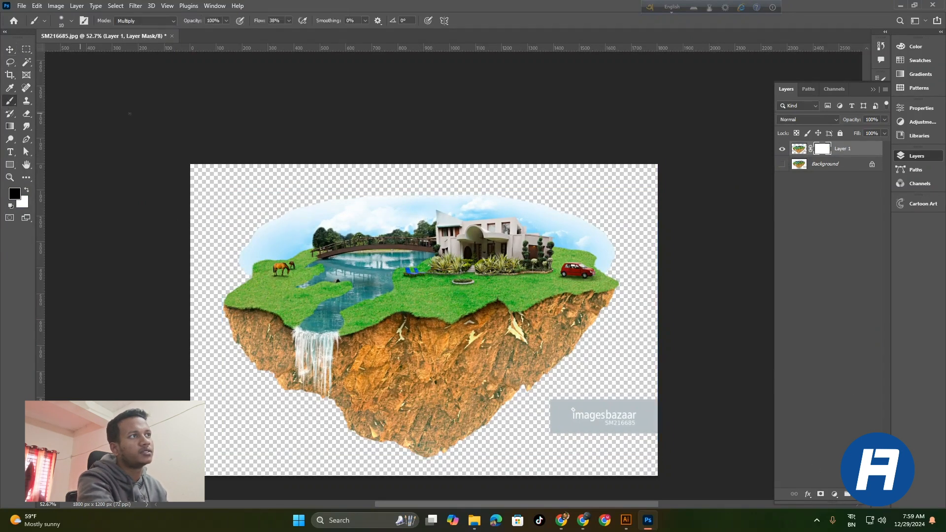
pyautogui.scroll(3, 312, 214)
pyautogui.press(']')
pyautogui.press(']')
pyautogui.press(']')
pyautogui.press(']')
pyautogui.press(']')
pyautogui.press(']')
pyautogui.press(']')
pyautogui.press(']')
pyautogui.press(']')
pyautogui.press(']')
pyautogui.press(']')
pyautogui.press(']')
pyautogui.press(']')
pyautogui.press(']')
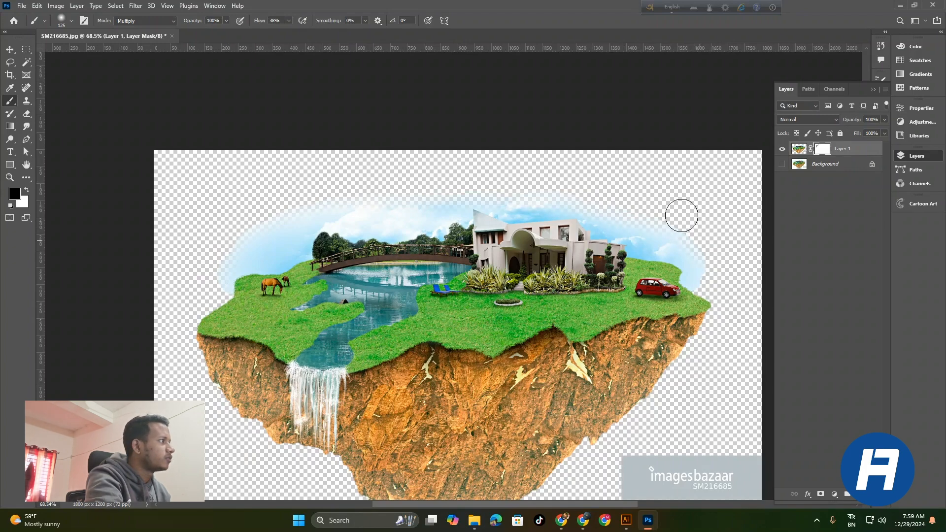
# - Paint black on the mask along the outer edge of the sky to fade it softly into transparency
pyautogui.scroll(5, 706, 249)
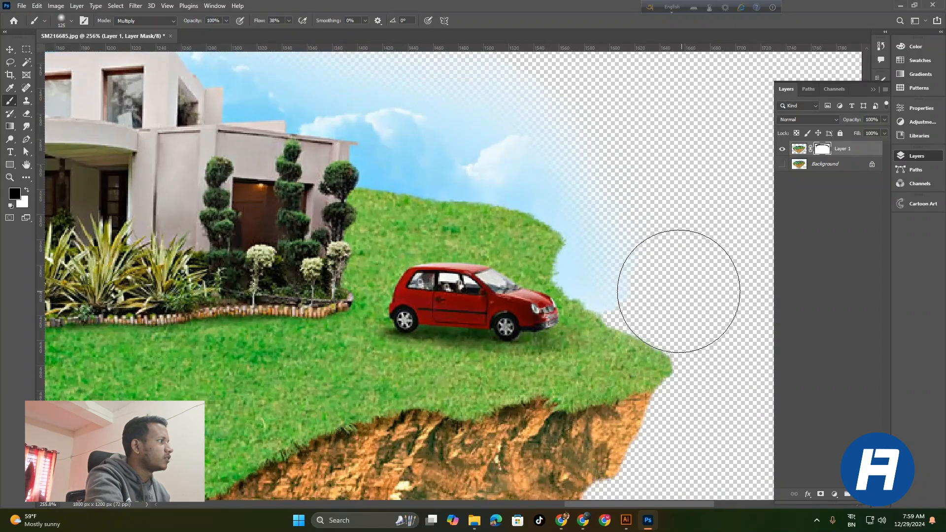
pyautogui.scroll(-4, 650, 257)
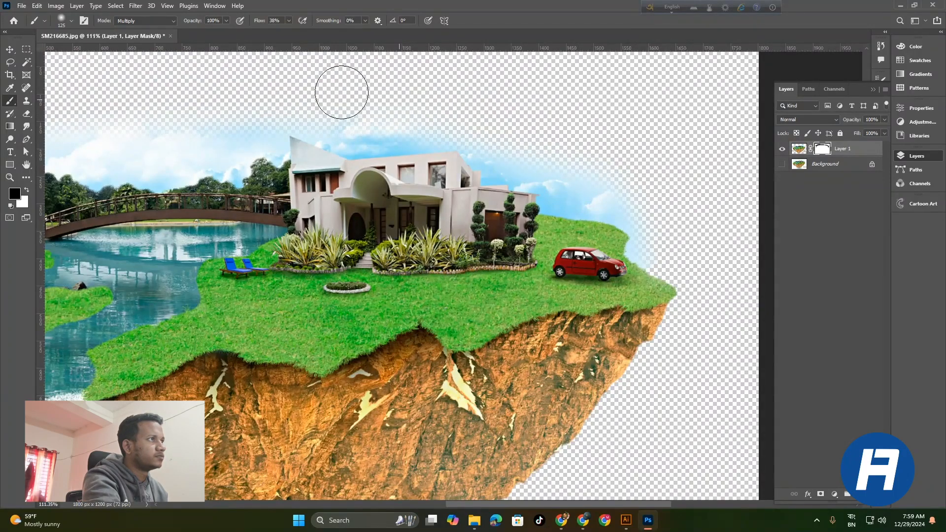
pyautogui.moveTo(380, 132); pyautogui.dragTo(561, 170)
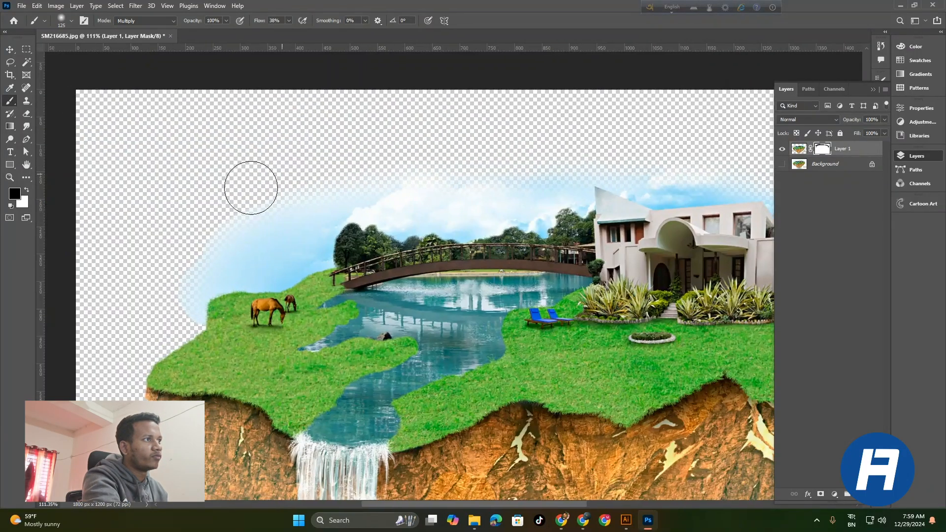
pyautogui.moveTo(180, 260)
pyautogui.mouseDown()
pyautogui.moveTo(173, 300)
pyautogui.moveTo(154, 300)
pyautogui.moveTo(167, 308)
pyautogui.mouseUp()
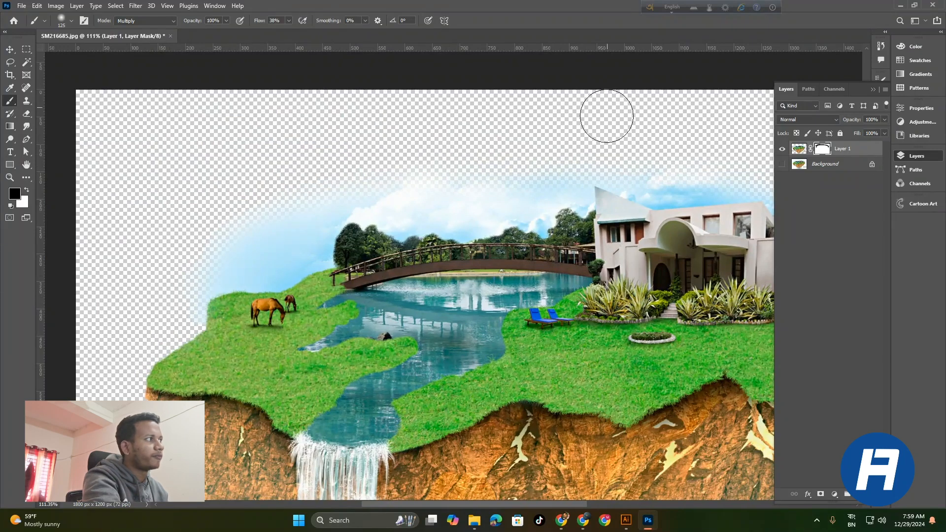
# - Mask out the imagesbazaar watermark beside the island's rock base and deselect the layer
pyautogui.moveTo(397, 235); pyautogui.dragTo(328, 206)
pyautogui.moveTo(454, 270)
pyautogui.mouseDown()
pyautogui.moveTo(593, 308)
pyautogui.moveTo(619, 348)
pyautogui.mouseUp()
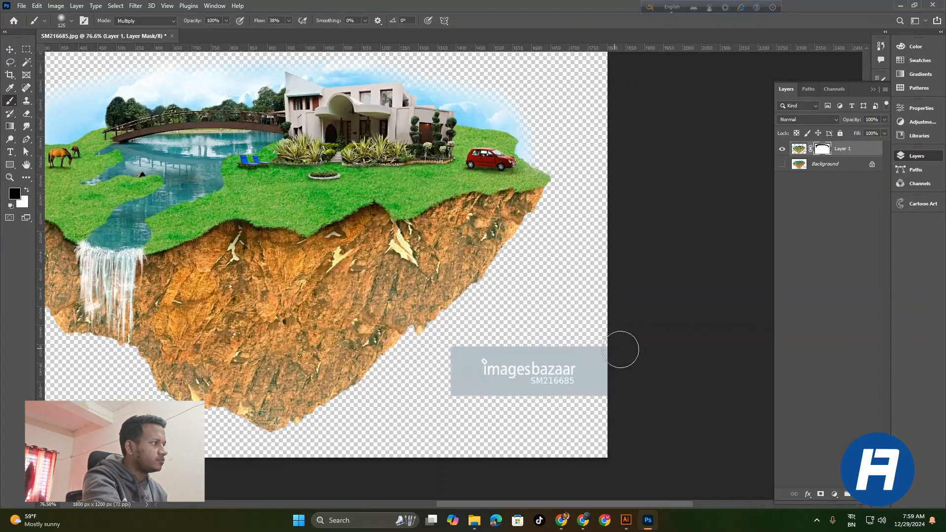
pyautogui.moveTo(480, 350)
pyautogui.mouseDown()
pyautogui.moveTo(454, 363)
pyautogui.moveTo(483, 408)
pyautogui.moveTo(671, 376)
pyautogui.moveTo(613, 390)
pyautogui.moveTo(488, 390)
pyautogui.moveTo(563, 362)
pyautogui.moveTo(477, 454)
pyautogui.mouseUp()
pyautogui.scroll(-3, 581, 281)
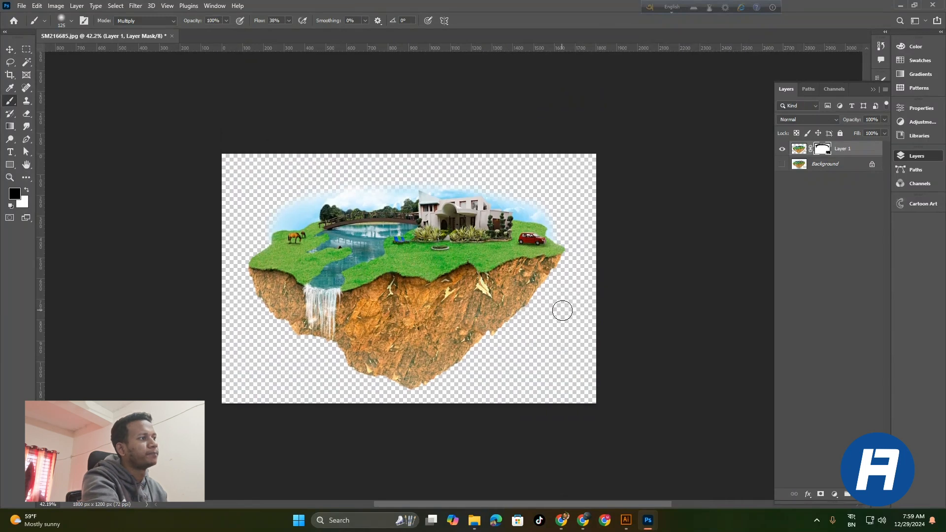
pyautogui.click(9, 48)
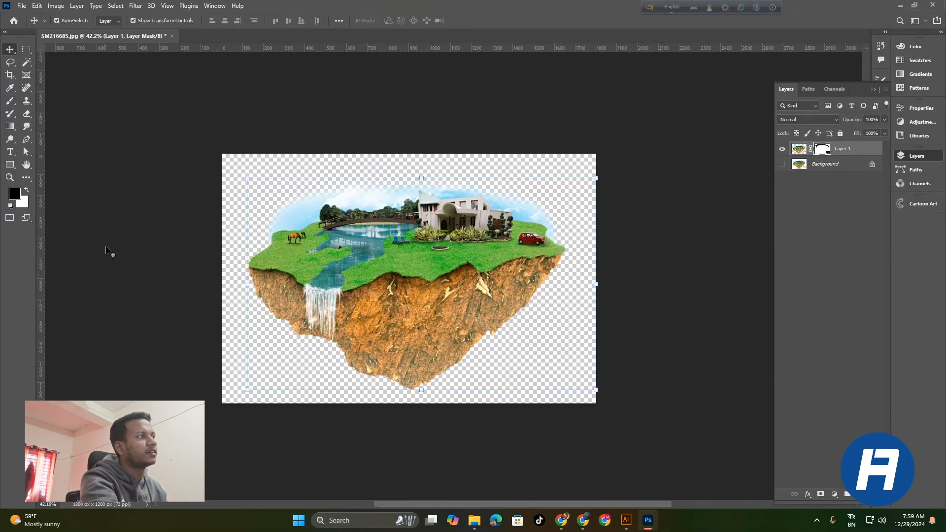
pyautogui.click(110, 253)
pyautogui.moveTo(604, 324); pyautogui.dragTo(597, 333)
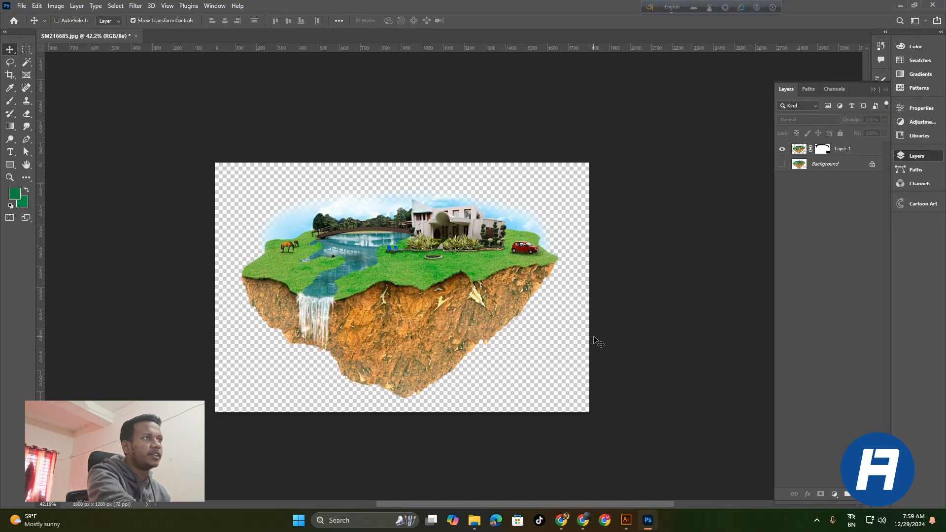
# - Save the masked island as a PNG copy named SM216685 copy with large file size, and close the source document without saving
pyautogui.hotkey('ctrl', 'shift', 's')
pyautogui.click(169, 374)
pyautogui.click(335, 376)
pyautogui.click(346, 393)
pyautogui.click(120, 375)
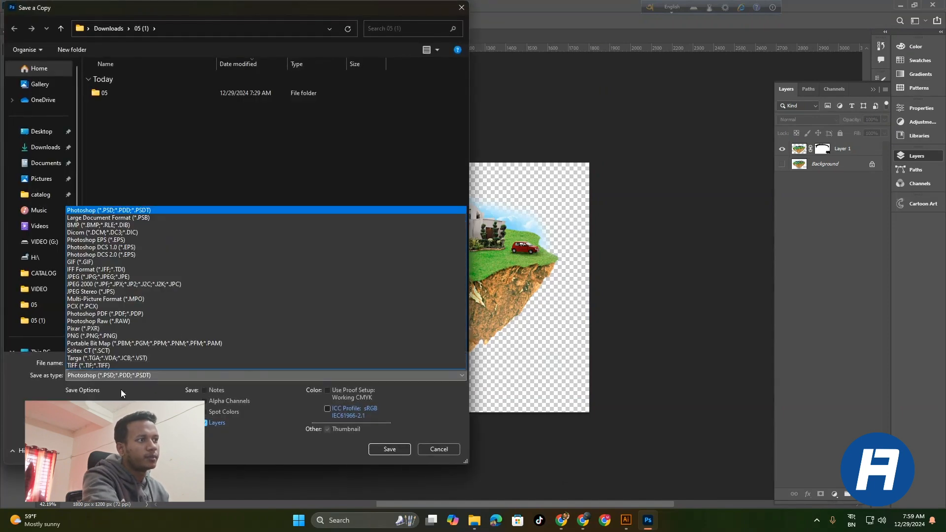
pyautogui.click(130, 336)
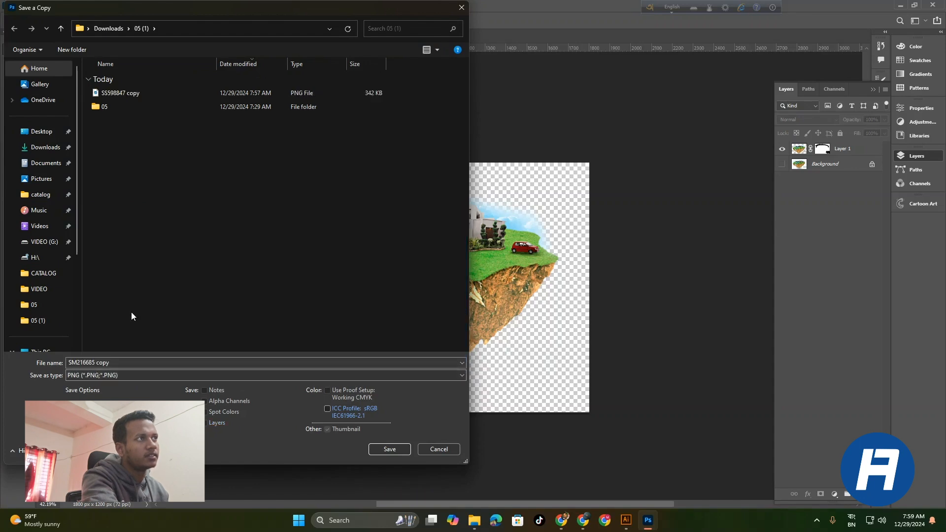
pyautogui.click(390, 449)
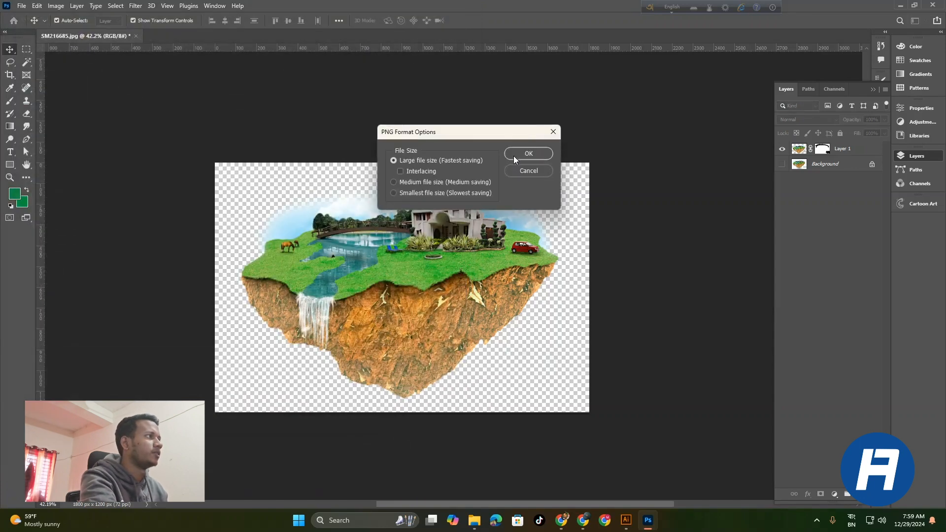
pyautogui.click(523, 156)
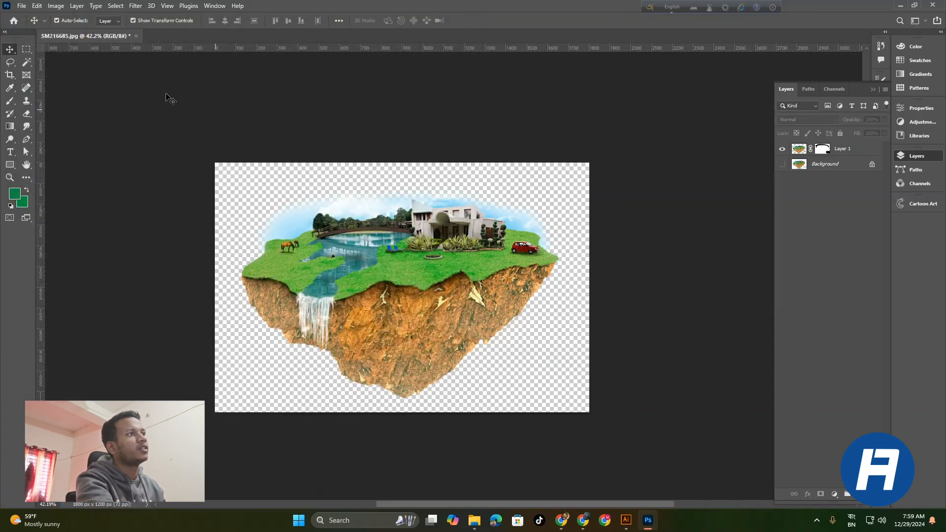
pyautogui.click(136, 38)
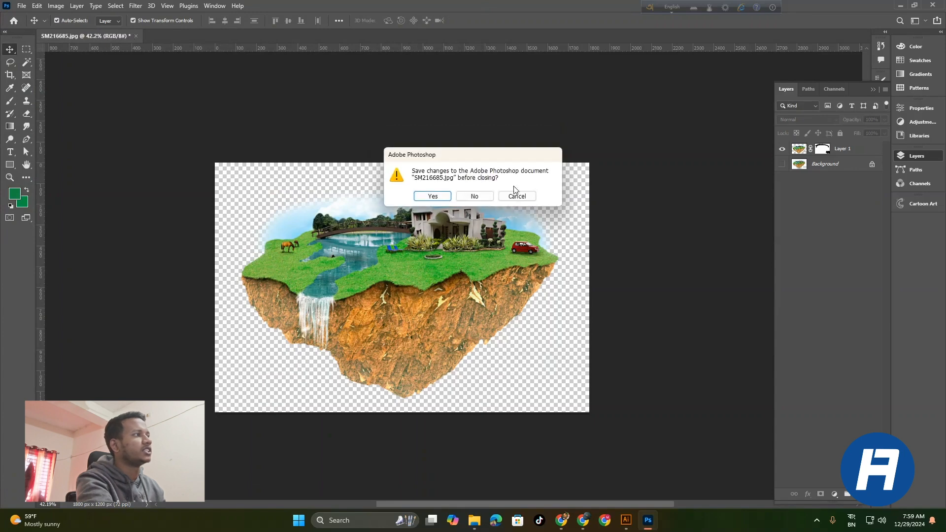
pyautogui.click(475, 195)
# - Preview the signboard image WhatsApp Image 2024-12-19 at 18.38 in the 05 (1) folder and open it in Photoshop
pyautogui.moveTo(483, 526)
pyautogui.click(474, 434)
pyautogui.click(362, 183)
pyautogui.click(309, 118)
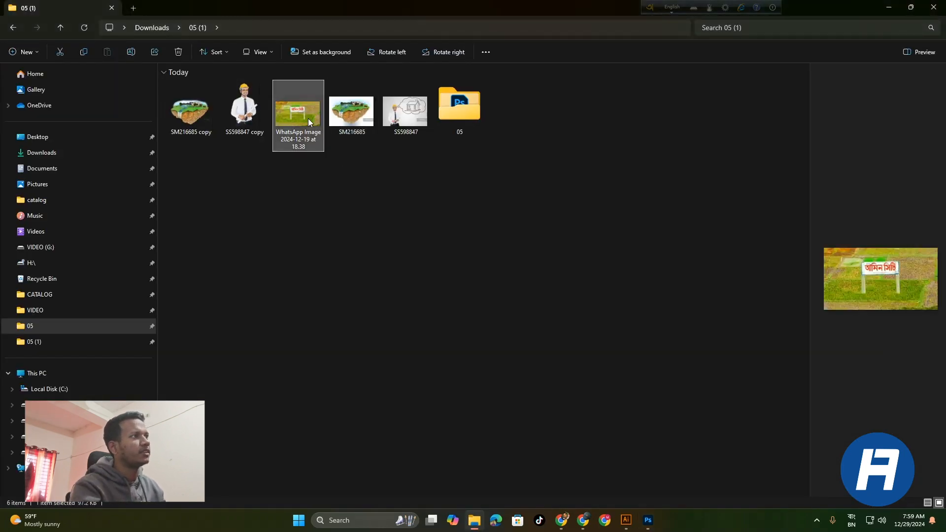
pyautogui.doubleClick(308, 119)
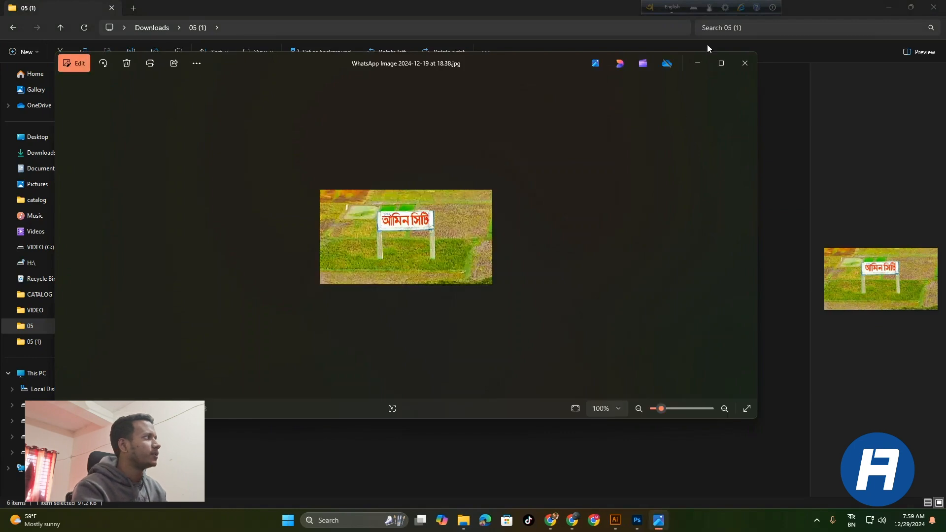
pyautogui.click(745, 63)
pyautogui.moveTo(296, 111); pyautogui.dragTo(475, 335)
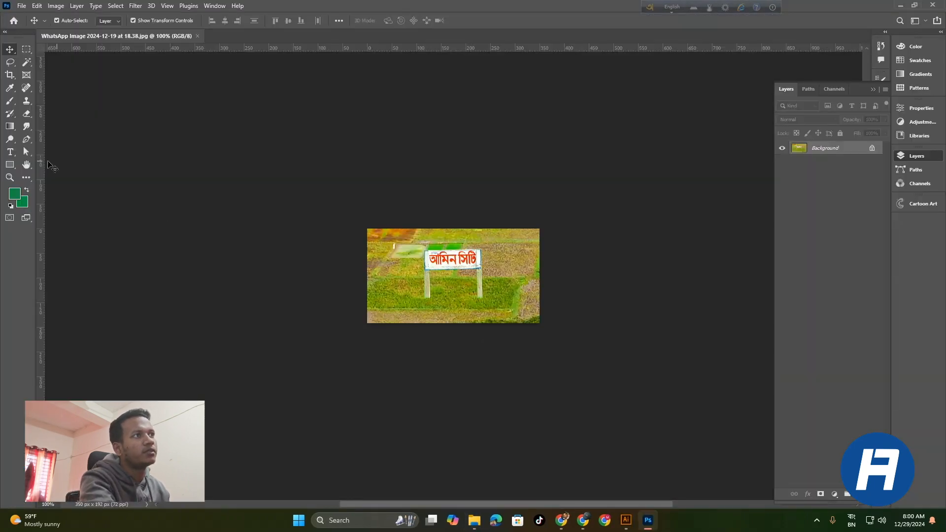
# - Trace a closed Pen tool path around the signboard and its two posts, leaving out the grass between the posts
pyautogui.press('p')
pyautogui.moveTo(434, 295); pyautogui.dragTo(442, 304)
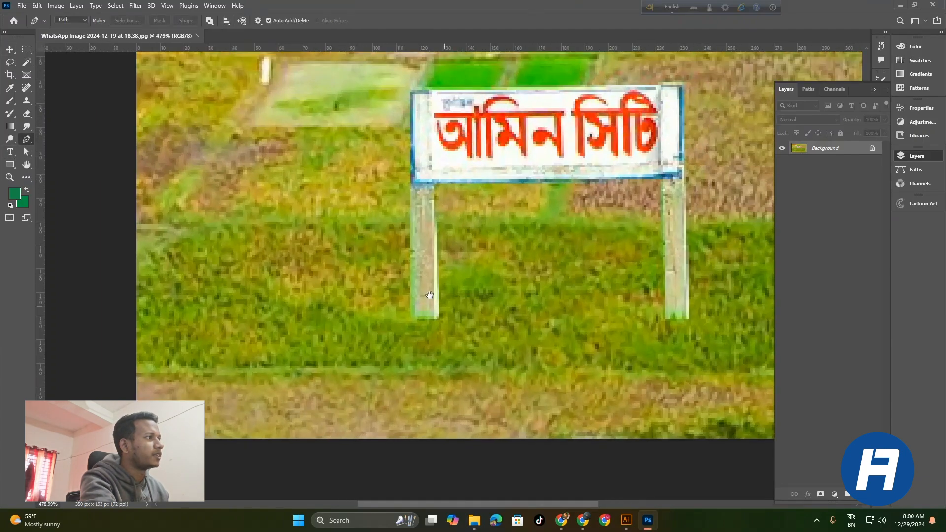
pyautogui.click(411, 316)
pyautogui.click(412, 184)
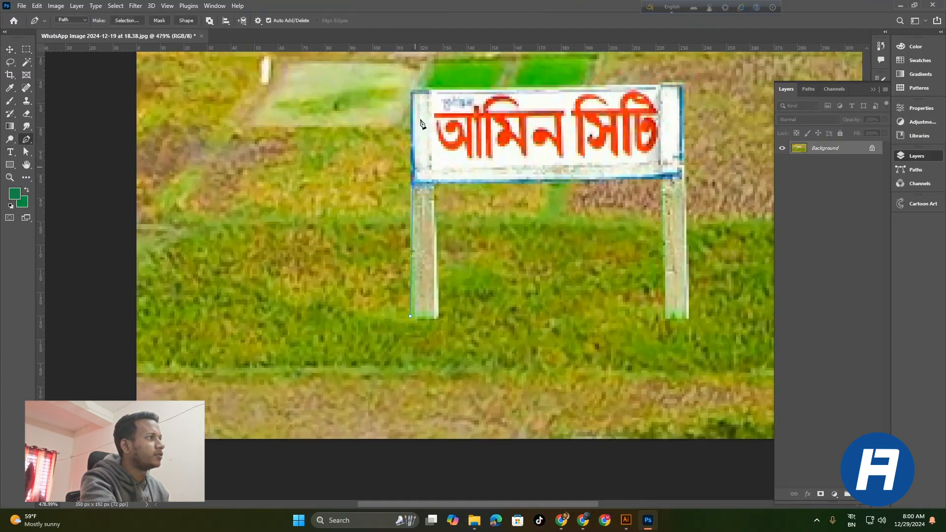
pyautogui.click(413, 90)
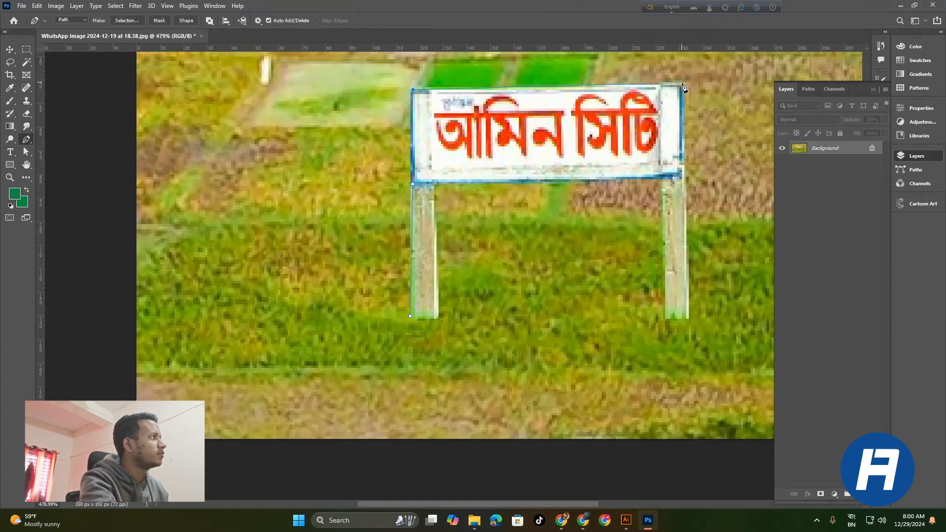
pyautogui.click(689, 317)
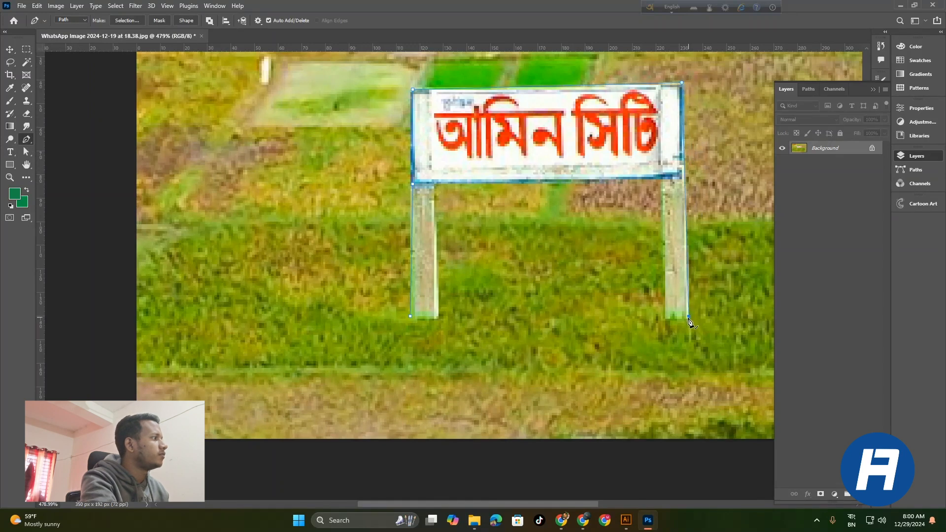
pyautogui.click(663, 177)
pyautogui.click(434, 181)
pyautogui.click(436, 318)
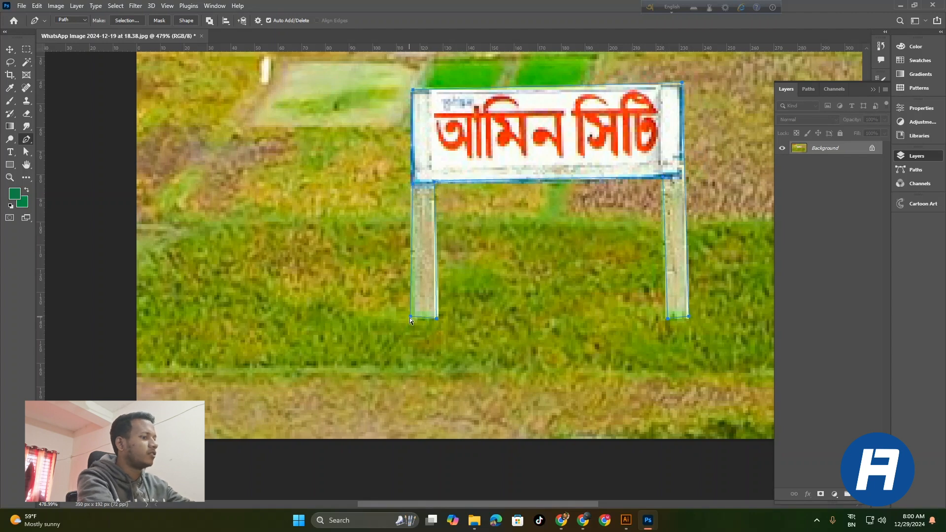
pyautogui.click(410, 316)
# - Turn the signboard path into a selection, copy it to a new layer and hide the background layer
pyautogui.hotkey('ctrl', 'Return')
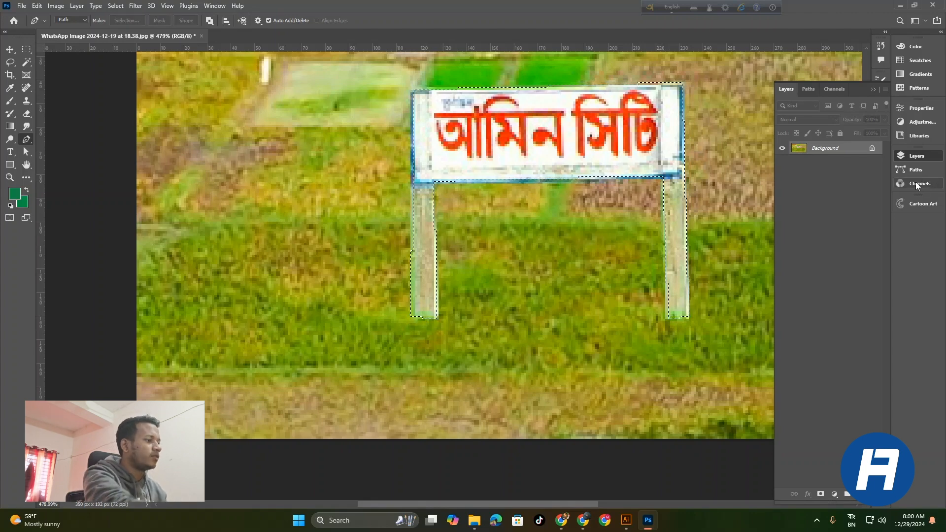
pyautogui.hotkey('ctrl', 'j')
pyautogui.click(783, 163)
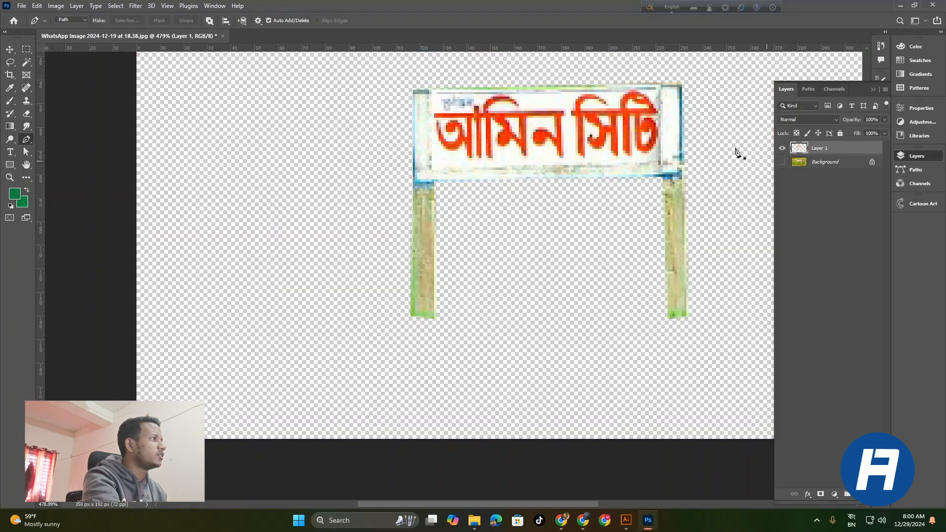
# - Add a layer mask to the signboard and fade the lower ends of both posts with a 40 px black brush
pyautogui.click(820, 494)
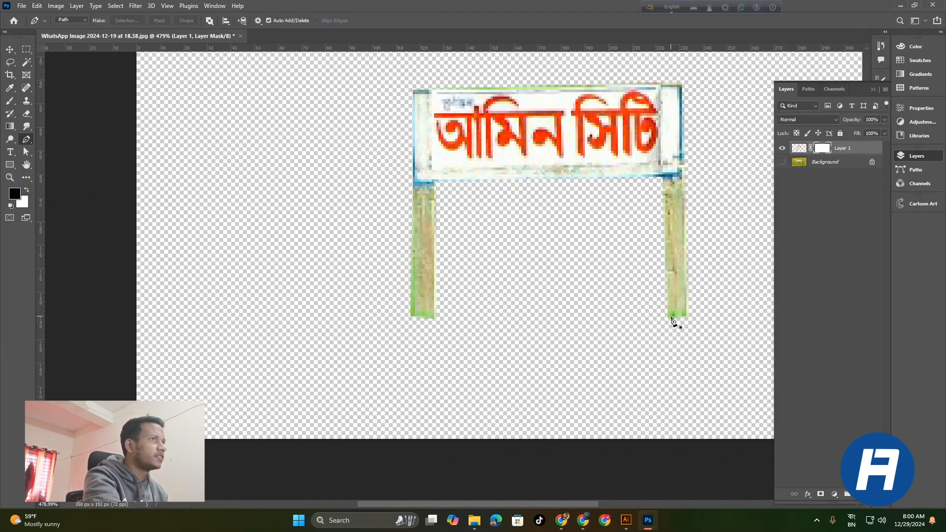
pyautogui.click(9, 103)
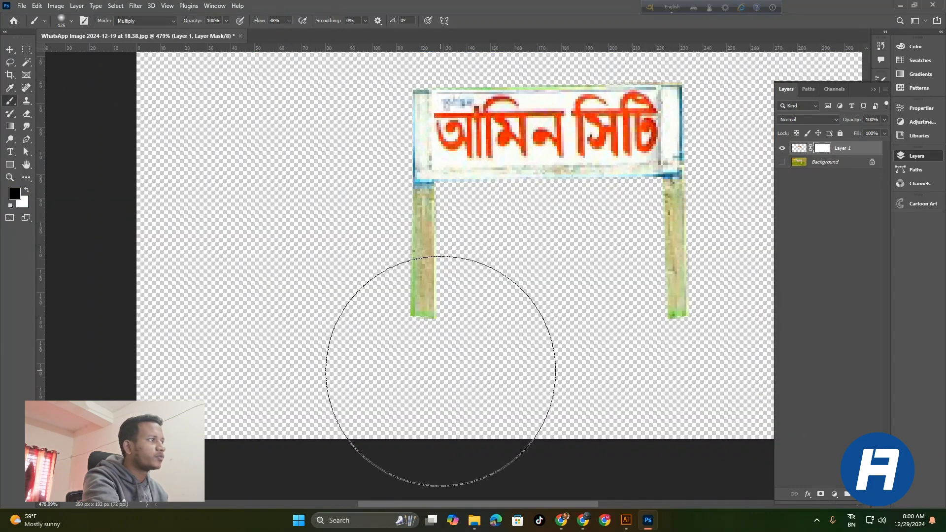
pyautogui.press('[')
pyautogui.press('[')
pyautogui.press('[')
pyautogui.press('[')
pyautogui.press('[')
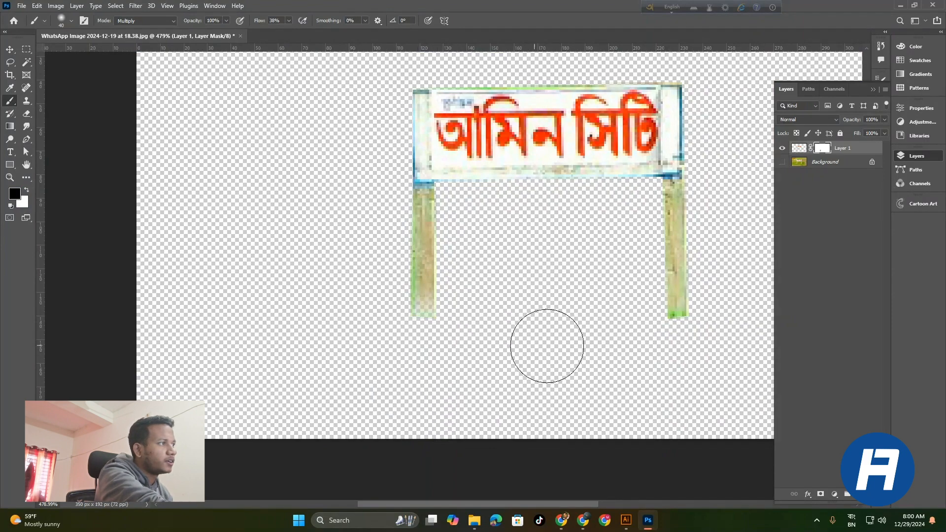
pyautogui.moveTo(605, 354)
pyautogui.mouseDown()
pyautogui.moveTo(729, 349)
pyautogui.moveTo(680, 344)
pyautogui.moveTo(680, 355)
pyautogui.moveTo(666, 358)
pyautogui.mouseUp()
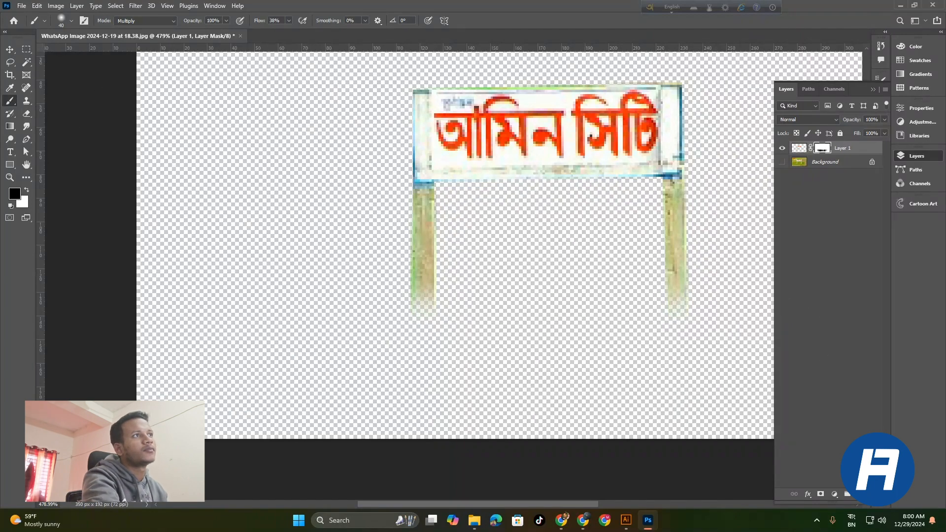
pyautogui.click(10, 49)
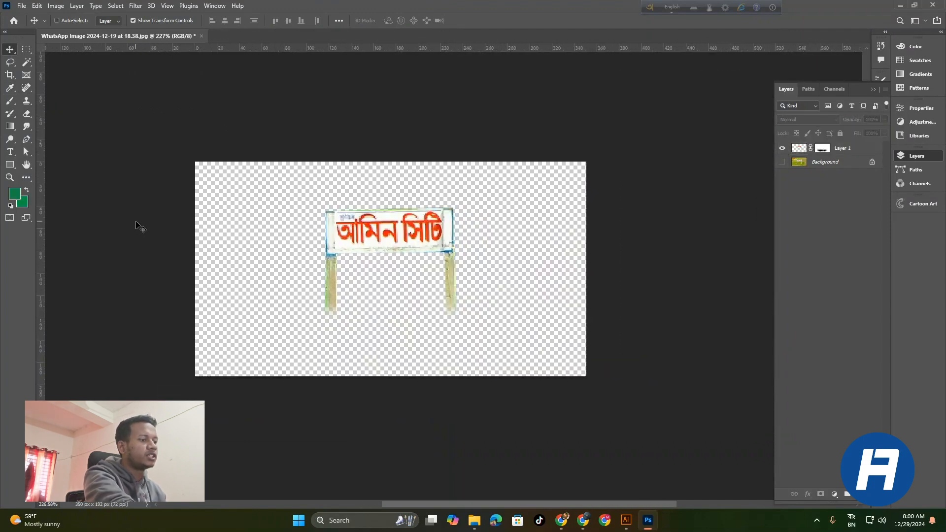
# - Save the cut-out signboard as the PNG copy WhatsApp Image 2024-12-19 at 18 with large file size, and close the document without saving
pyautogui.hotkey('ctrl', 'shift', 's')
pyautogui.click(353, 388)
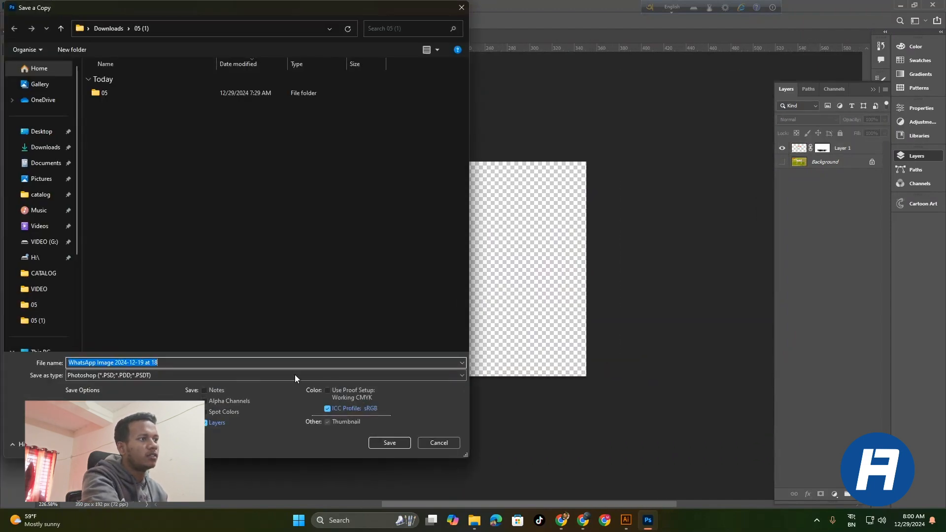
pyautogui.click(225, 374)
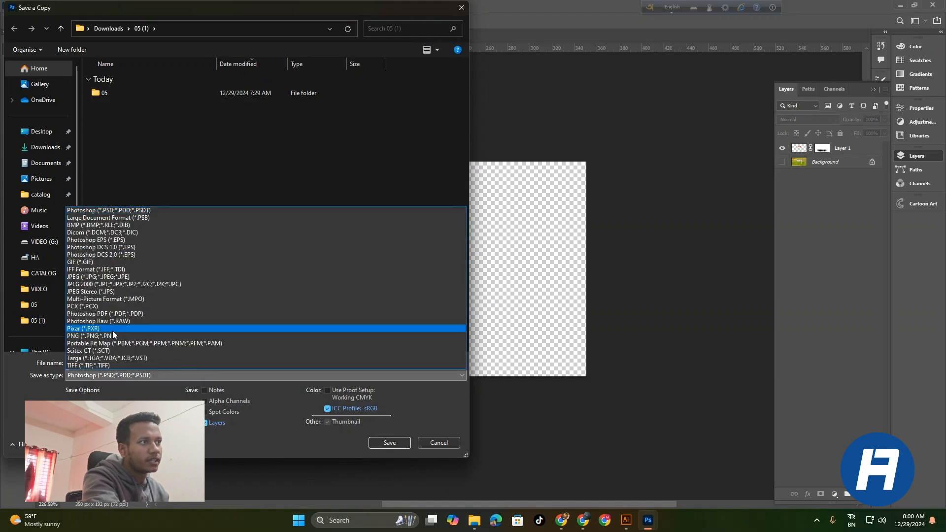
pyautogui.click(143, 327)
pyautogui.click(398, 443)
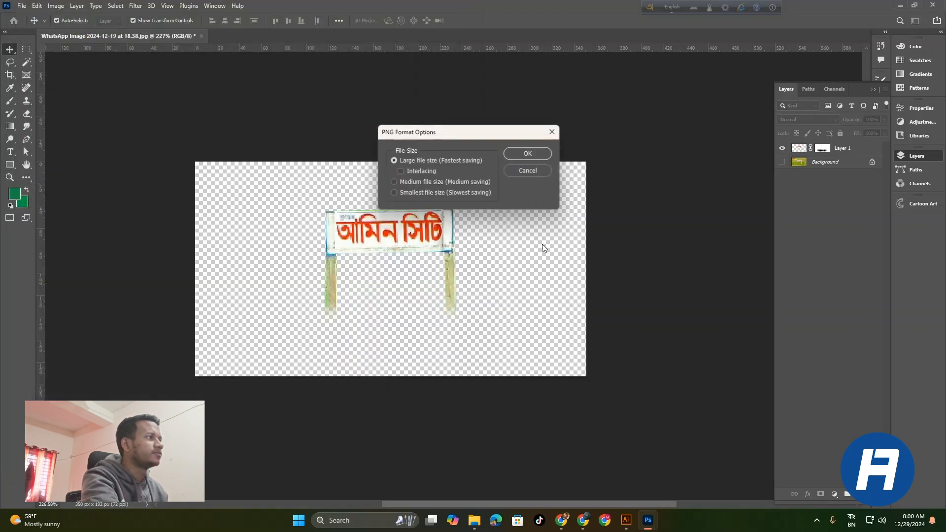
pyautogui.click(532, 153)
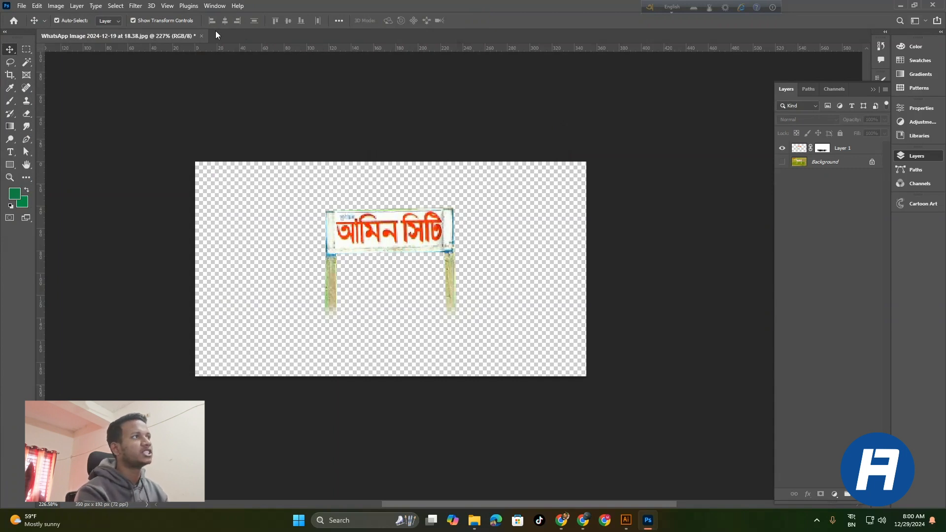
pyautogui.click(202, 36)
pyautogui.click(475, 197)
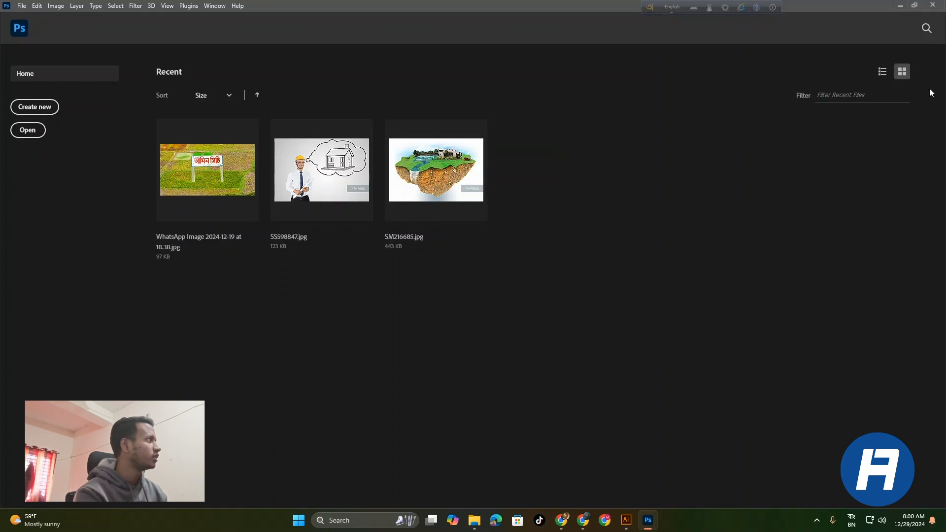
# - Close Photoshop and switch to the Illustrator document that holds the advert text and the One City Developers logo
pyautogui.click(940, 11)
pyautogui.click(475, 273)
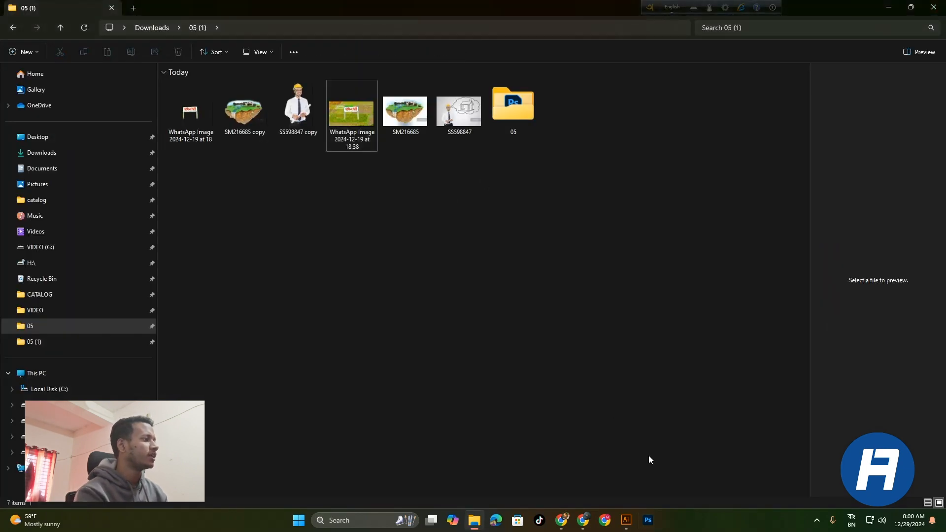
pyautogui.click(626, 525)
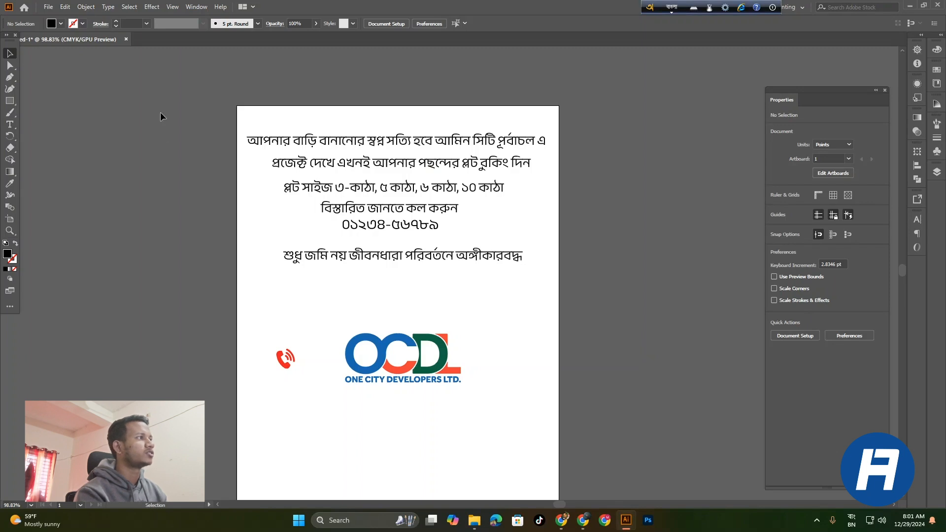
pyautogui.moveTo(551, 213); pyautogui.dragTo(562, 415)
pyautogui.click(619, 329)
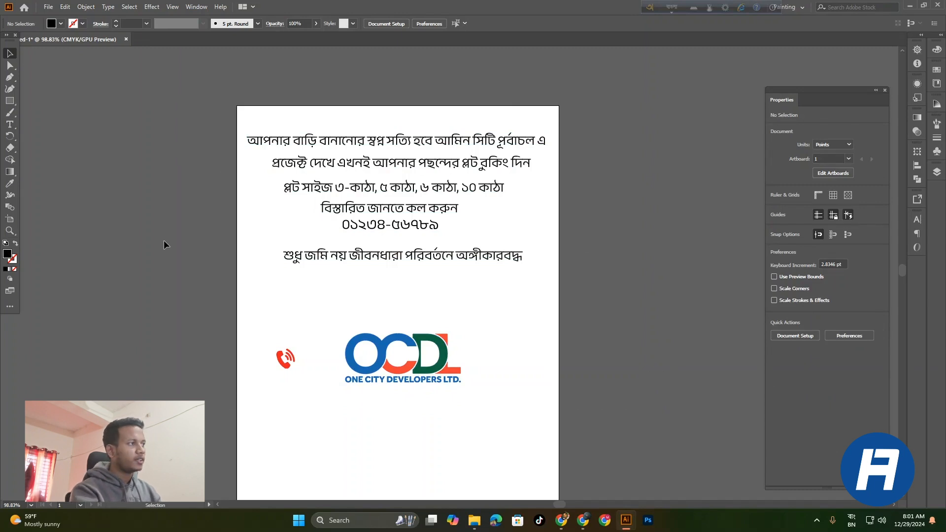
# - Start a new document from the custom 1000 x 1000 px preset and set its width and height to 1080 px
pyautogui.click(47, 6)
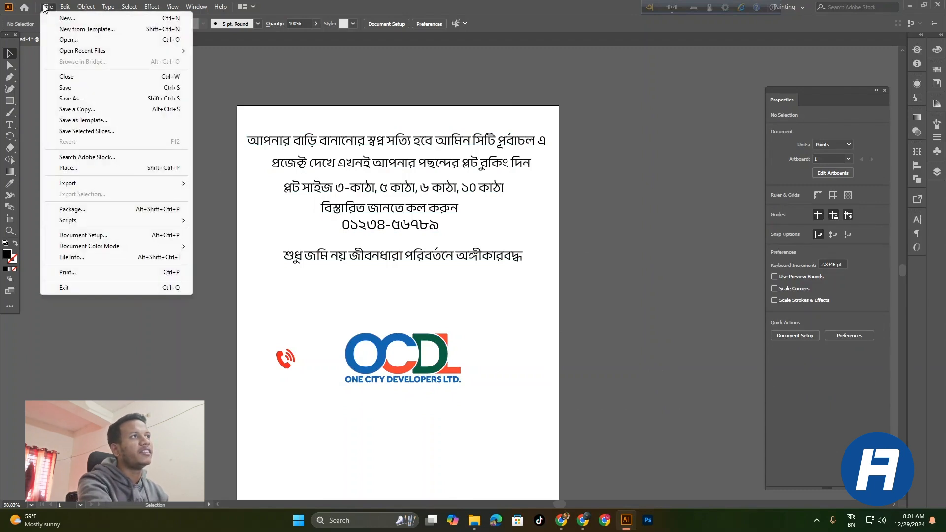
pyautogui.click(87, 20)
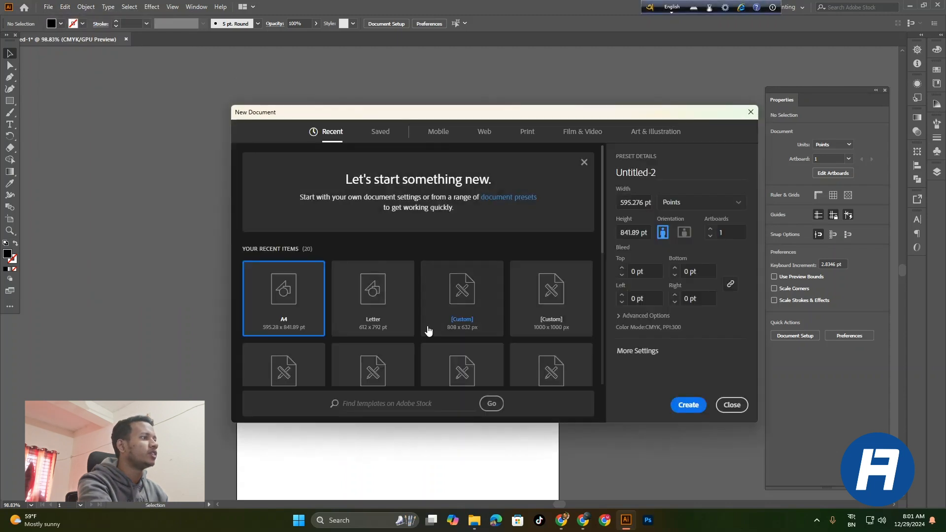
pyautogui.click(558, 330)
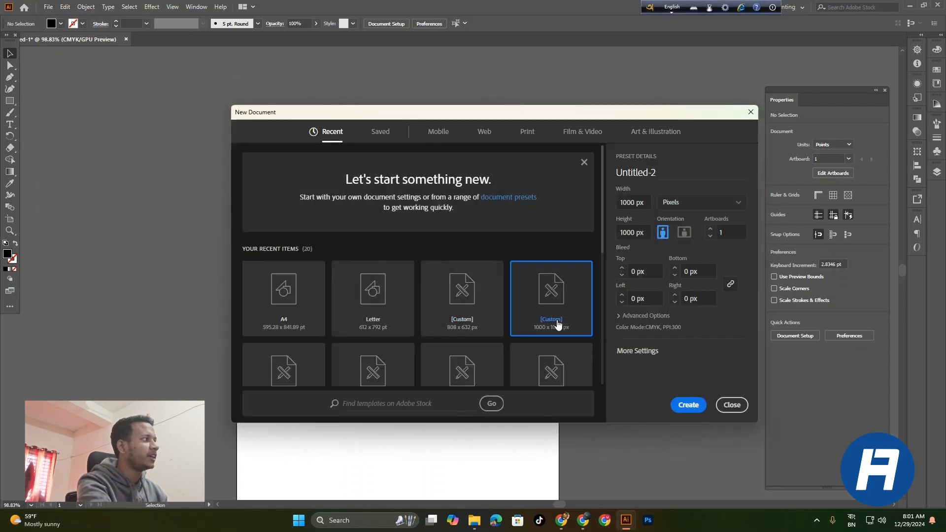
pyautogui.click(630, 201)
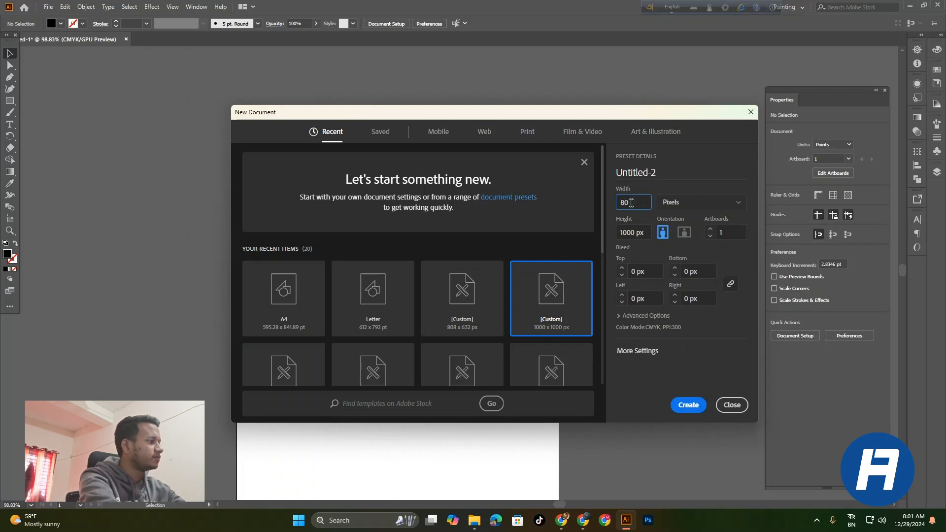
pyautogui.press('Tab')
pyautogui.press('Tab')
pyautogui.press('Tab')
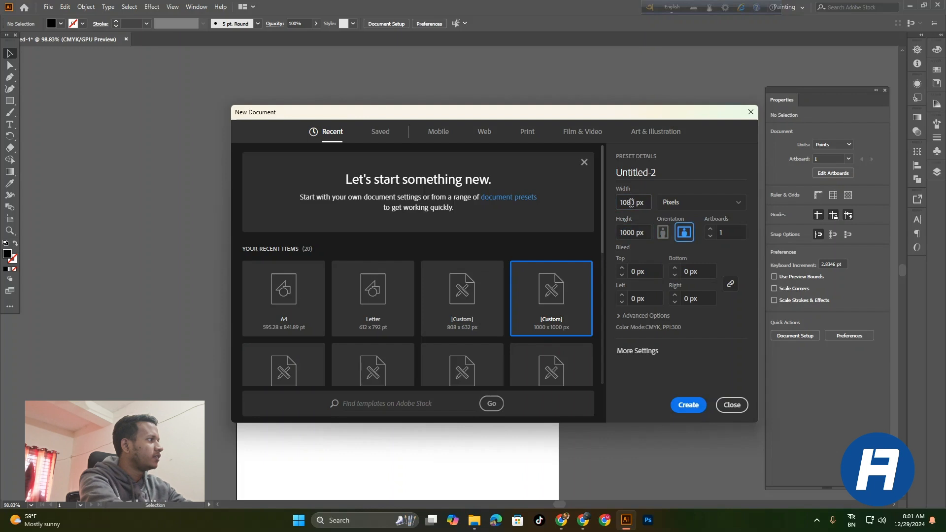
pyautogui.doubleClick(622, 235)
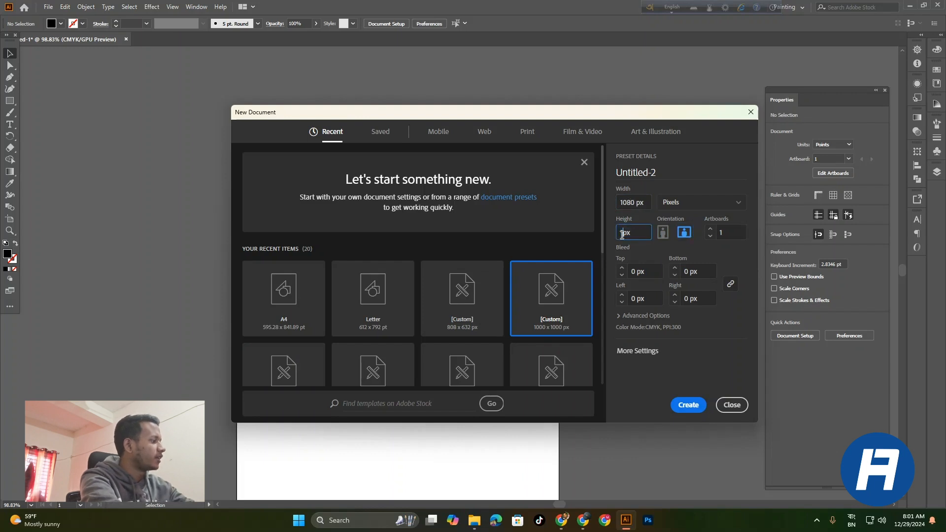
# - Change the new document's color mode to RGB and create the document
pyautogui.click(638, 350)
pyautogui.click(462, 298)
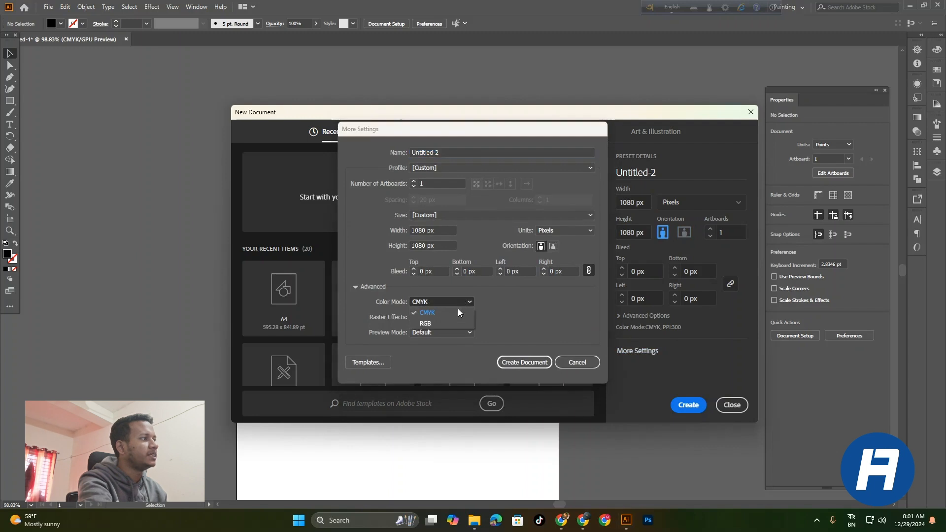
pyautogui.click(446, 320)
pyautogui.click(528, 362)
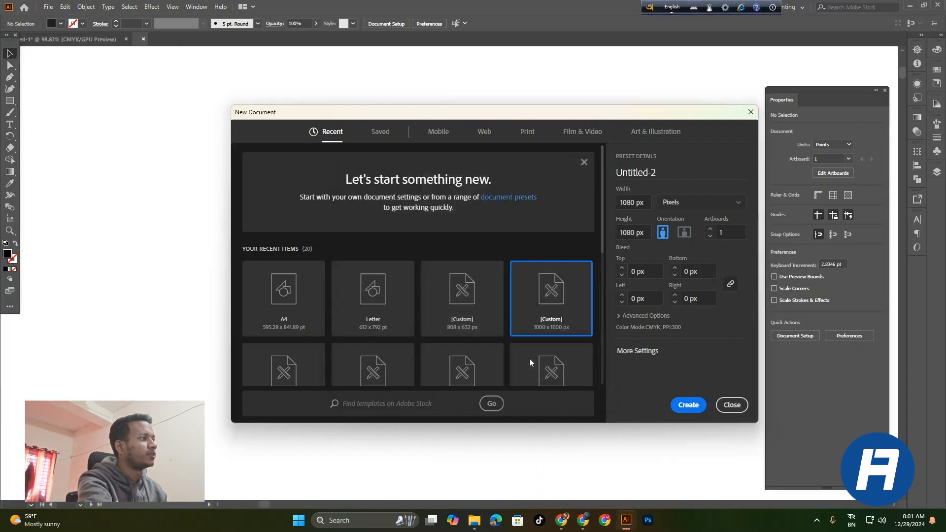
pyautogui.moveTo(535, 273); pyautogui.dragTo(495, 283)
pyautogui.moveTo(579, 304); pyautogui.dragTo(537, 324)
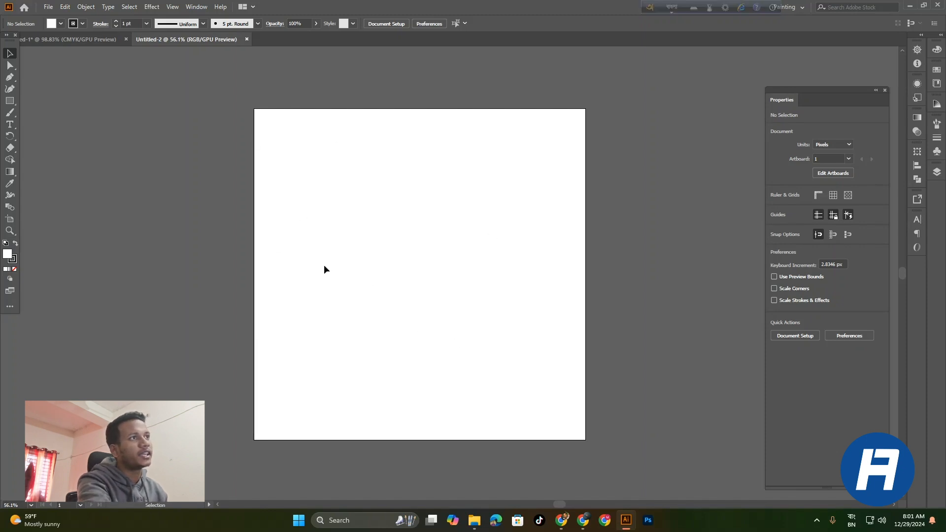
# - Draw a 1080 x 1080 px rectangle covering the whole artboard and set its stroke weight to 0 pt
pyautogui.click(11, 102)
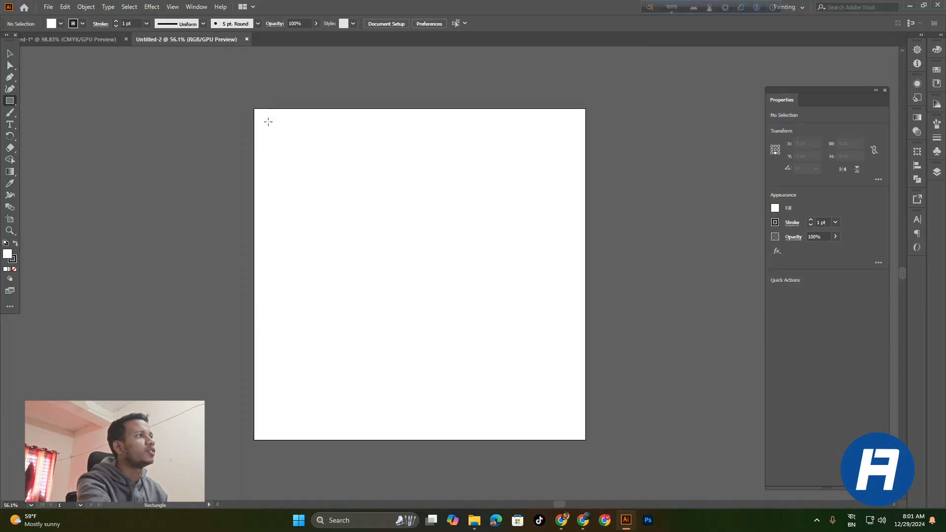
pyautogui.moveTo(255, 109); pyautogui.dragTo(585, 439)
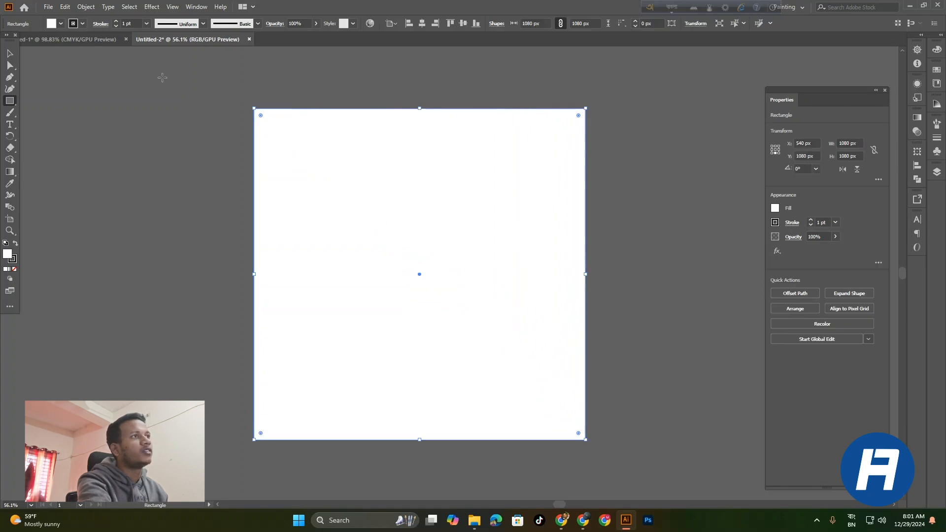
pyautogui.click(10, 53)
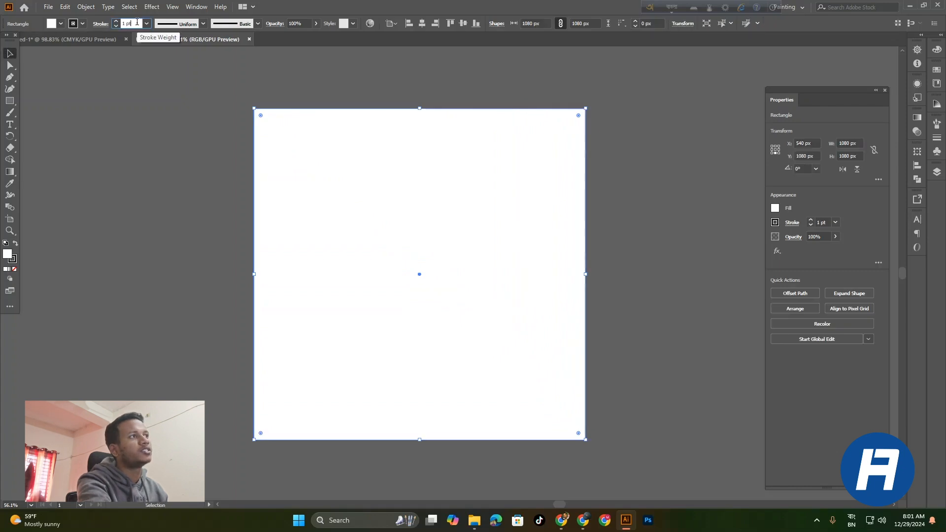
pyautogui.doubleClick(137, 23)
pyautogui.write('0')
pyautogui.press('Return')
pyautogui.click(210, 118)
pyautogui.click(336, 173)
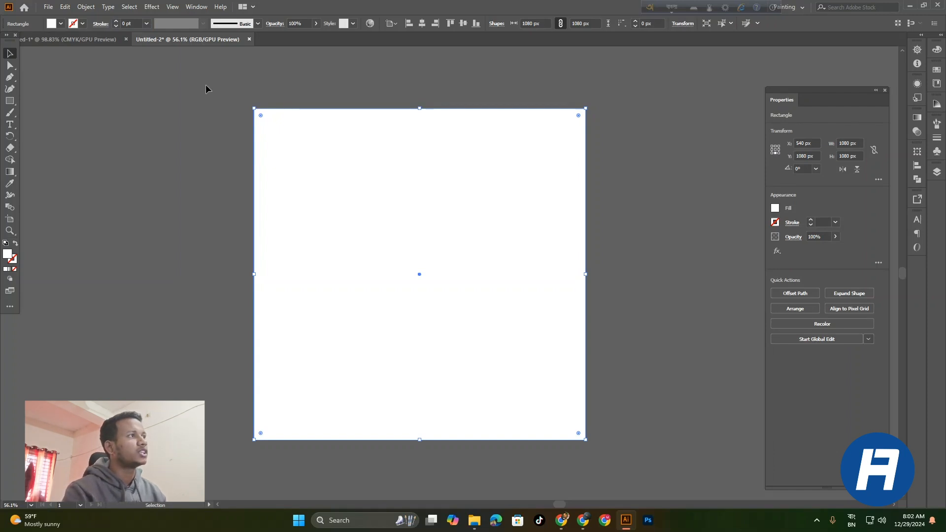
# - Offset the rectangle's path by -40 px with mitered joins and turn the inner outline into margin guides
pyautogui.click(86, 7)
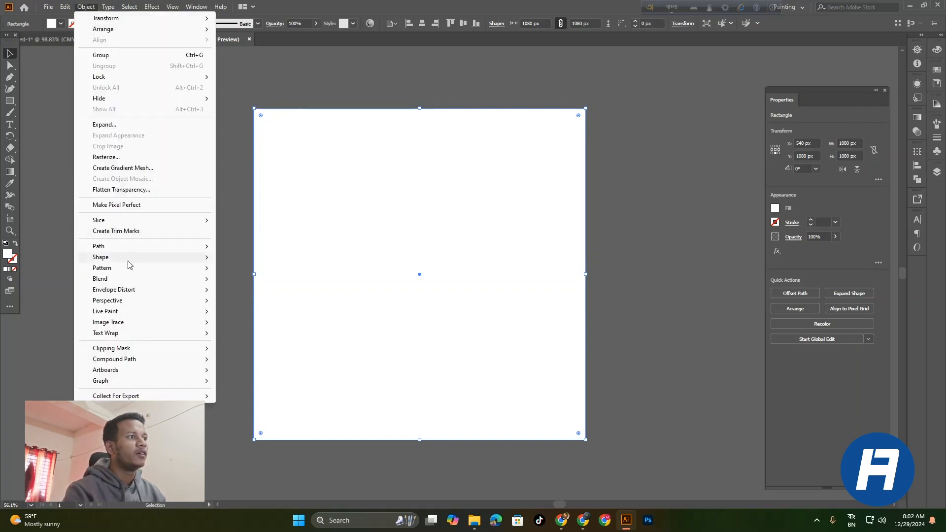
pyautogui.moveTo(127, 248)
pyautogui.click(275, 282)
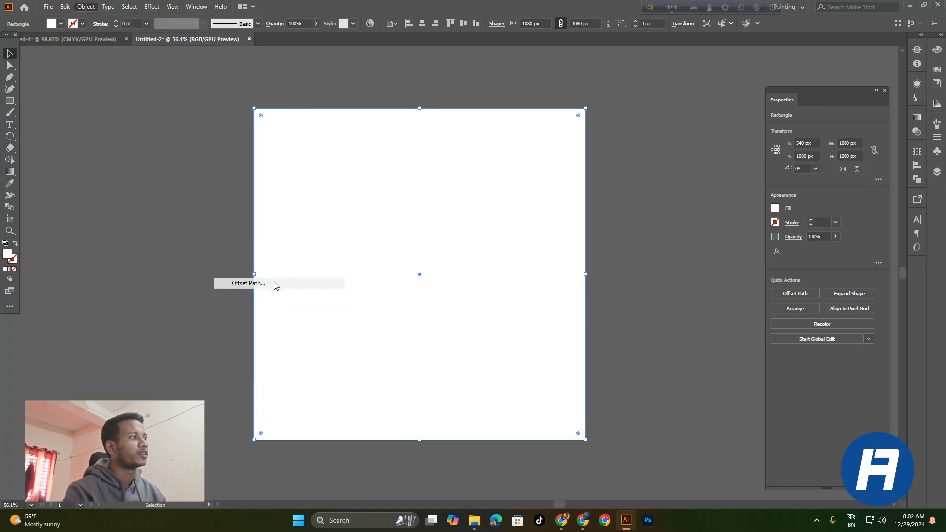
pyautogui.click(25, 84)
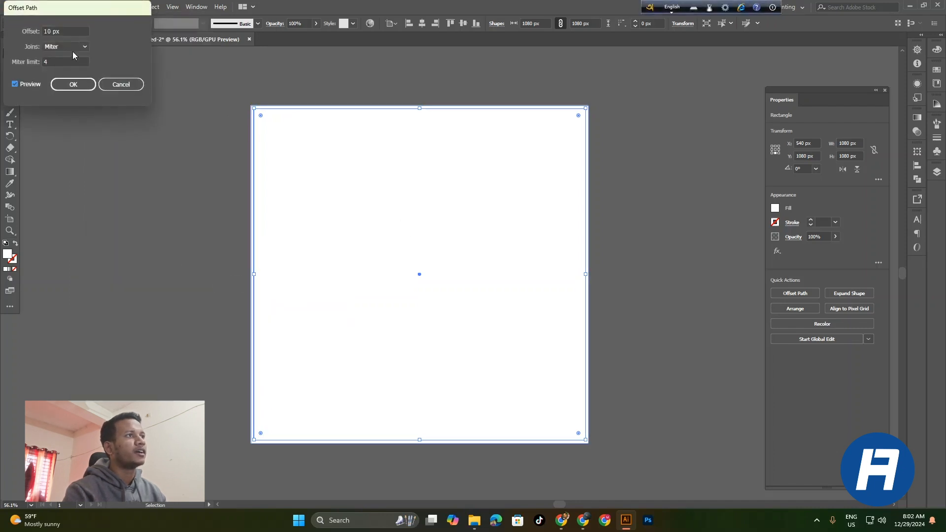
pyautogui.scroll(-8, 72, 31)
pyautogui.scroll(-20, 71, 31)
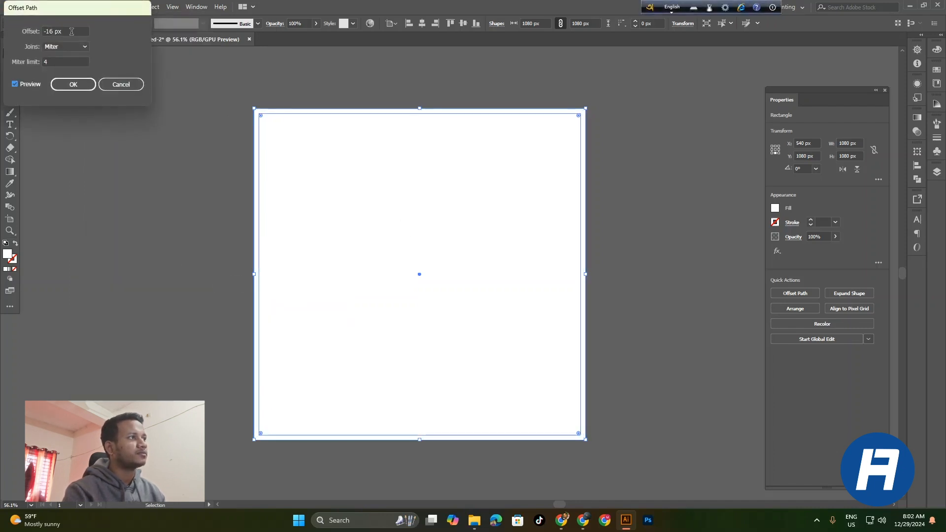
pyautogui.scroll(-1, 72, 31)
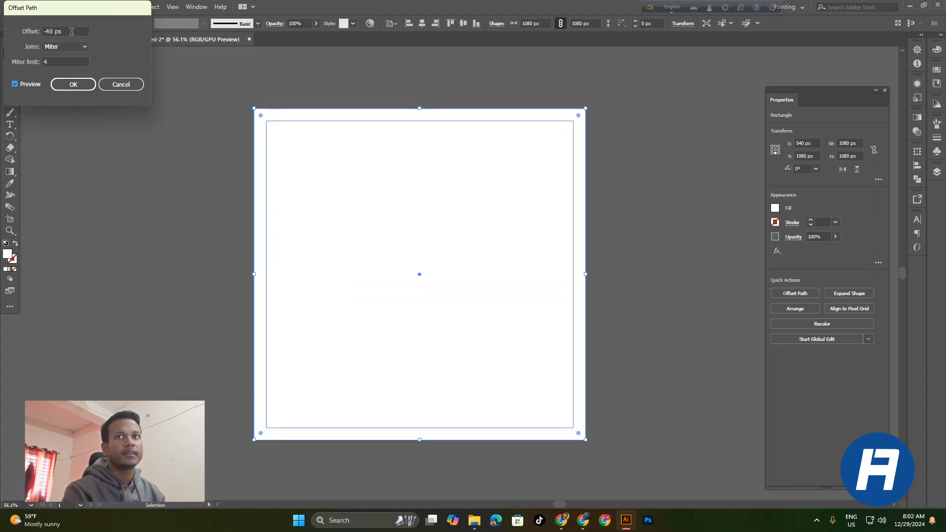
pyautogui.click(71, 85)
pyautogui.rightClick(328, 167)
pyautogui.click(362, 309)
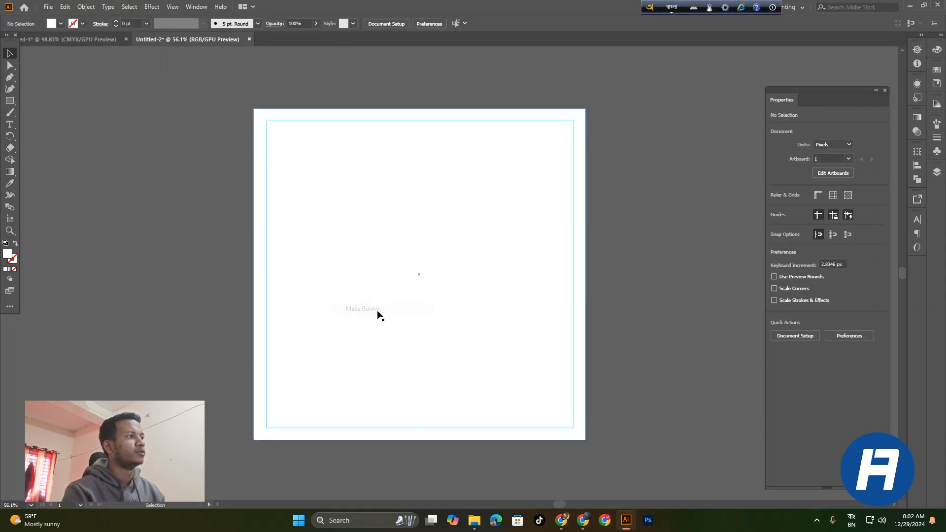
pyautogui.moveTo(333, 226); pyautogui.dragTo(270, 217)
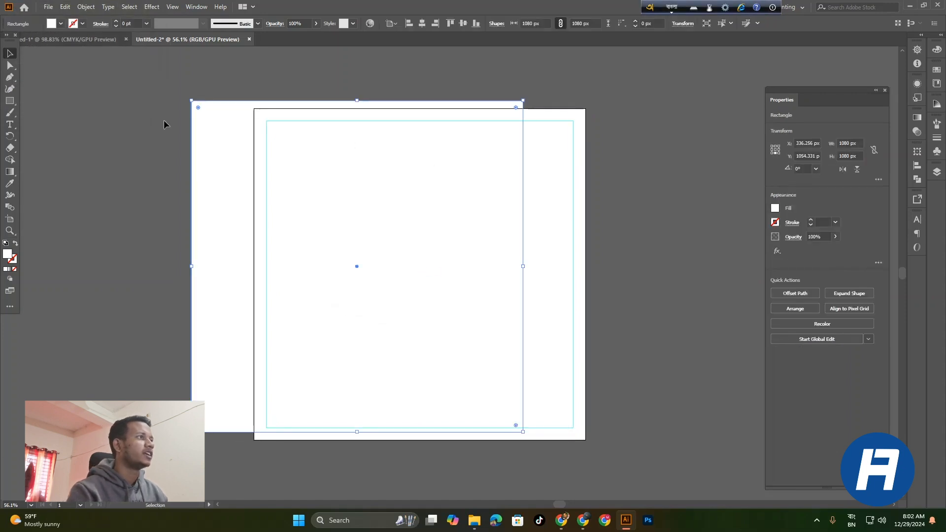
pyautogui.hotkey('ctrl', 'z')
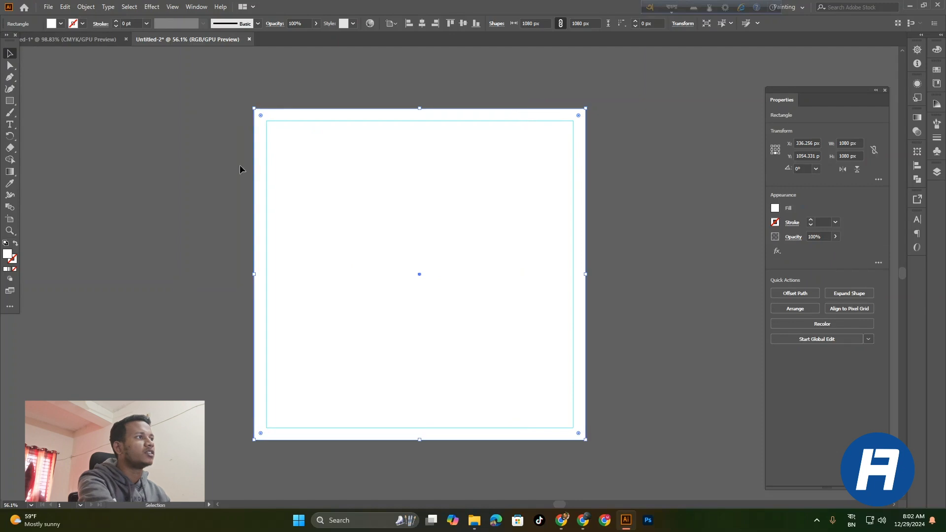
pyautogui.click(251, 205)
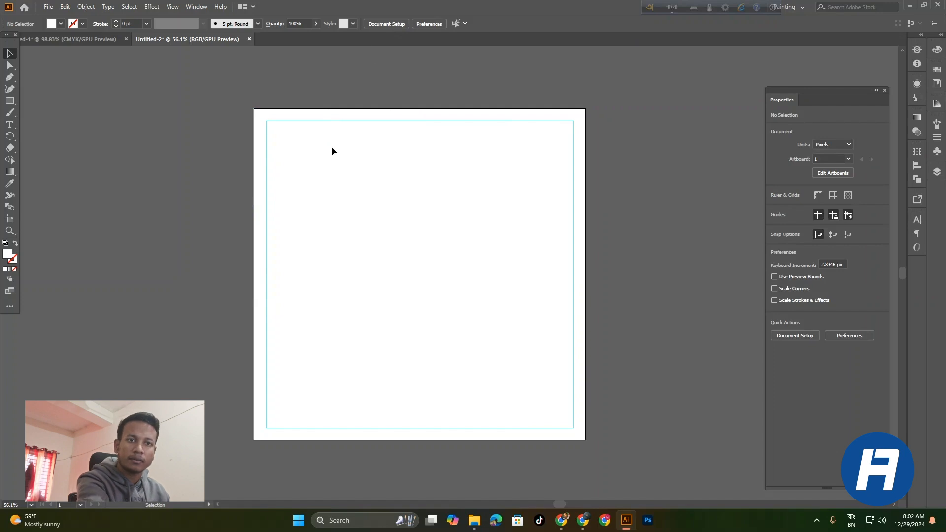
# - Place the signboard, island and engineer cut-out PNGs from the 05 (1) folder beside the artboard of the new document
pyautogui.click(87, 43)
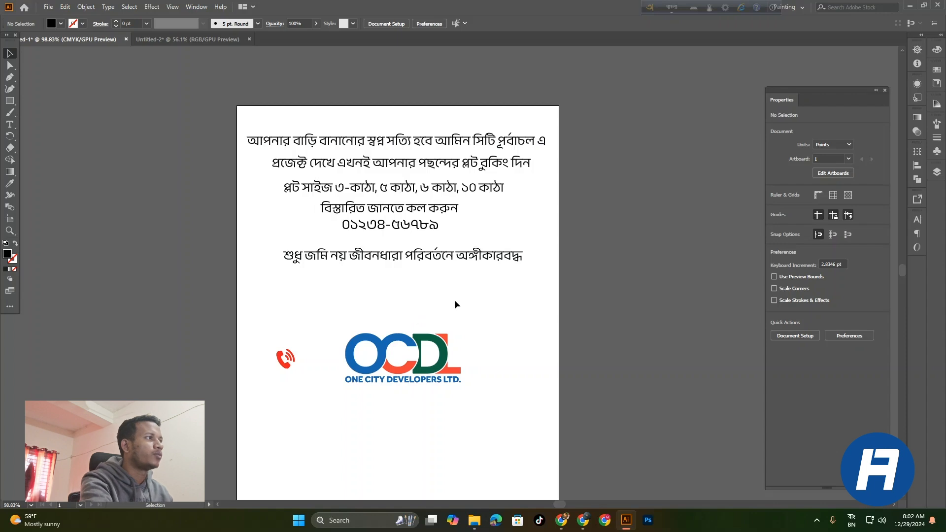
pyautogui.click(174, 40)
pyautogui.click(474, 519)
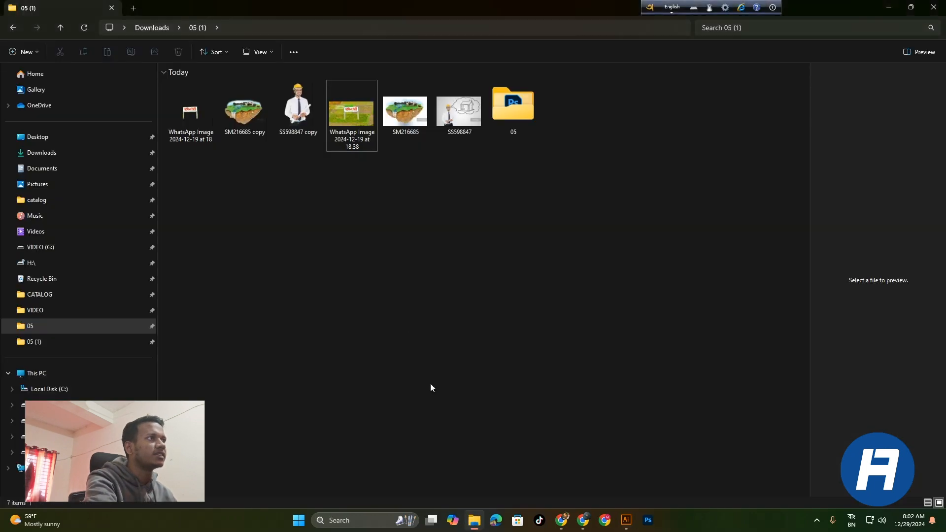
pyautogui.moveTo(188, 172); pyautogui.dragTo(457, 281)
pyautogui.scroll(-2, 427, 250)
pyautogui.moveTo(386, 269); pyautogui.dragTo(547, 256)
pyautogui.scroll(-1, 520, 271)
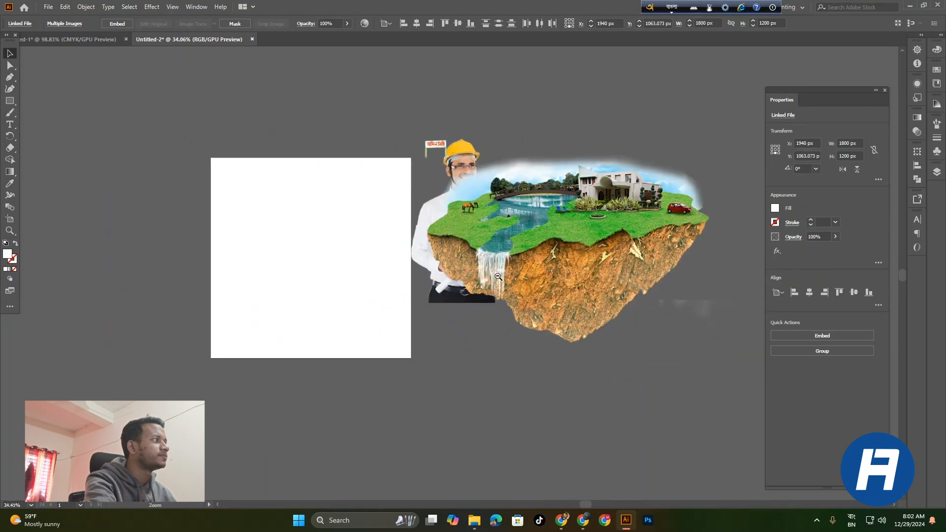
pyautogui.click(529, 395)
pyautogui.moveTo(540, 310); pyautogui.dragTo(351, 327)
pyautogui.scroll(1, 345, 316)
pyautogui.moveTo(361, 293); pyautogui.dragTo(647, 288)
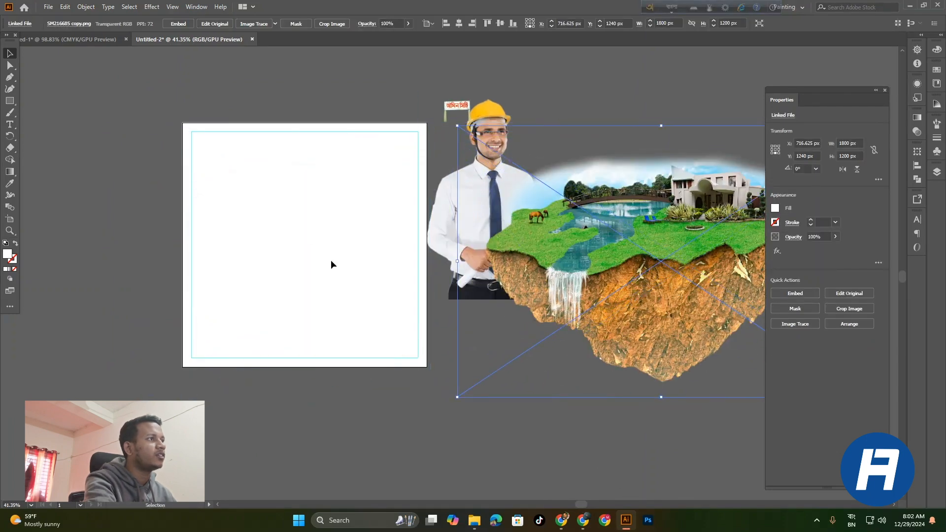
pyautogui.hotkey('ctrl', 'alt', '2')
pyautogui.click(163, 218)
pyautogui.click(279, 241)
pyautogui.scroll(-1, 398, 271)
pyautogui.moveTo(399, 273); pyautogui.dragTo(366, 273)
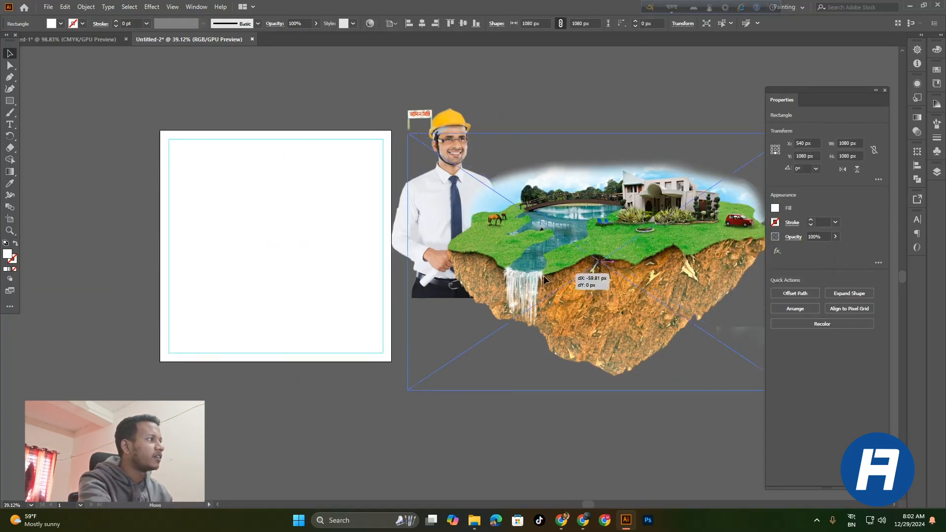
# - Move the island image onto the artboard, scale it down and place it in the lower part of the square
pyautogui.moveTo(545, 283); pyautogui.dragTo(306, 283)
pyautogui.moveTo(350, 140); pyautogui.dragTo(351, 227)
pyautogui.moveTo(371, 285); pyautogui.dragTo(312, 250)
# - Fill the background rectangle with a pale sky blue sampled with the Eyedropper from the sky behind the island's house
pyautogui.click(293, 146)
pyautogui.scroll(3, 295, 259)
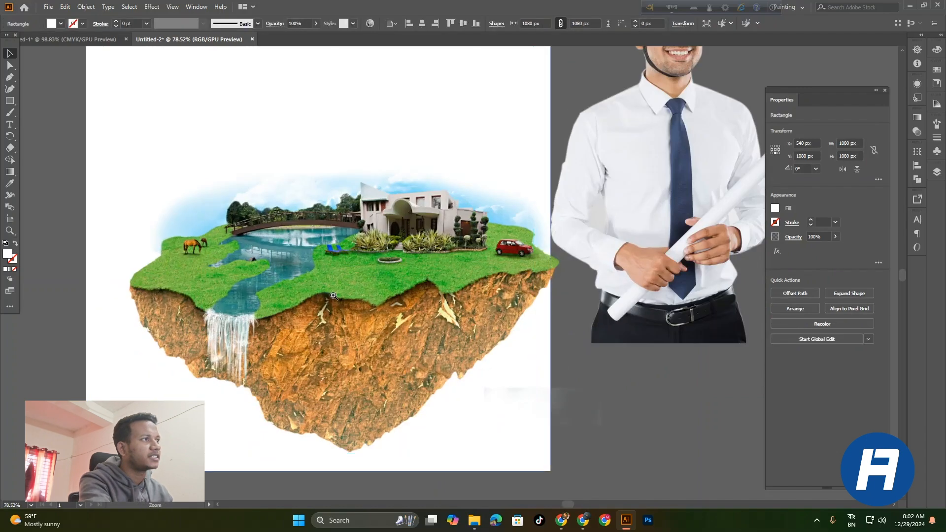
pyautogui.scroll(-2, 295, 259)
pyautogui.moveTo(326, 260); pyautogui.dragTo(326, 263)
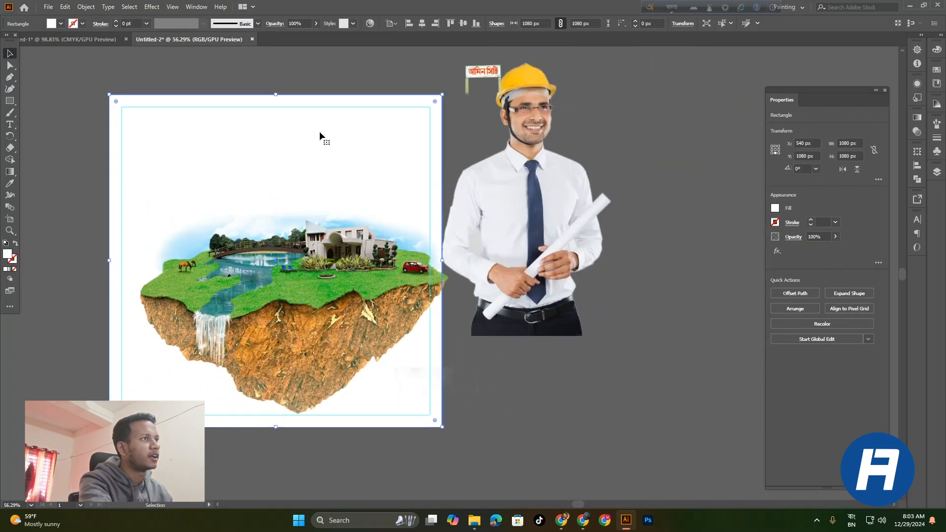
pyautogui.click(12, 182)
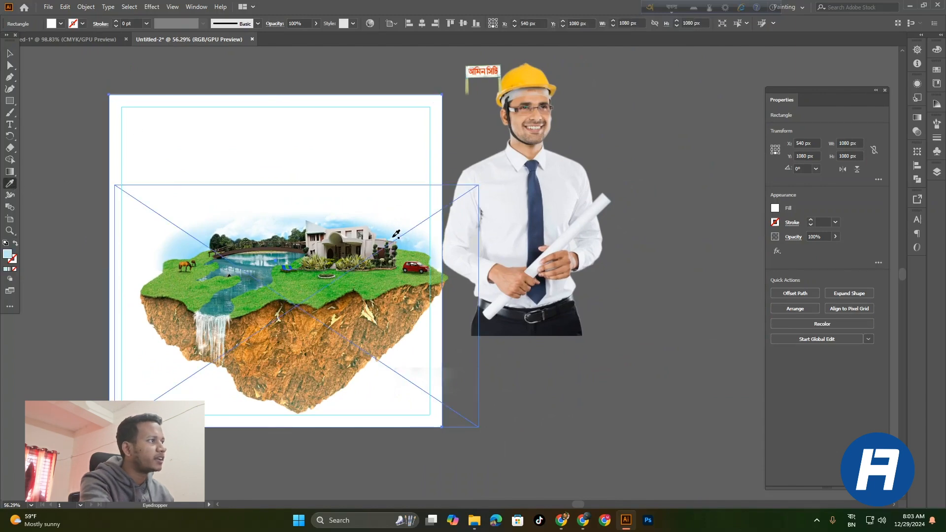
pyautogui.click(394, 236)
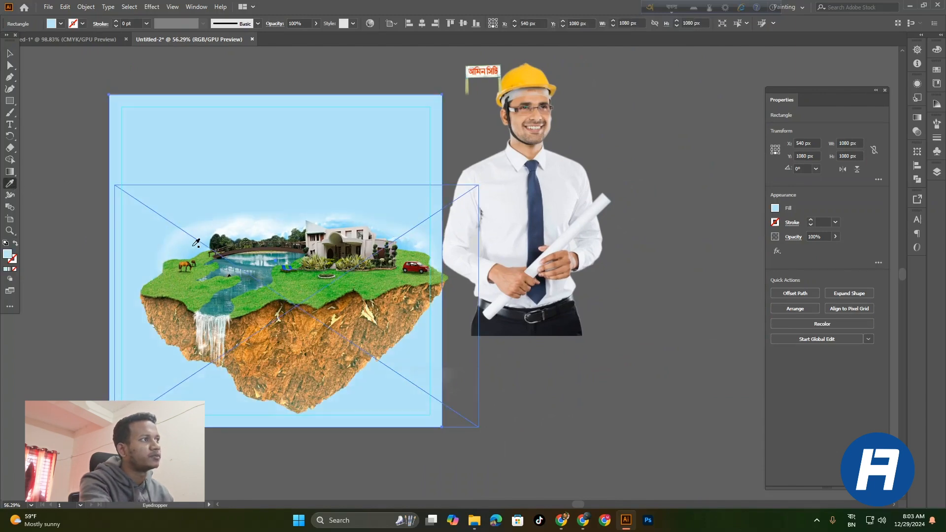
pyautogui.click(384, 233)
pyautogui.click(306, 225)
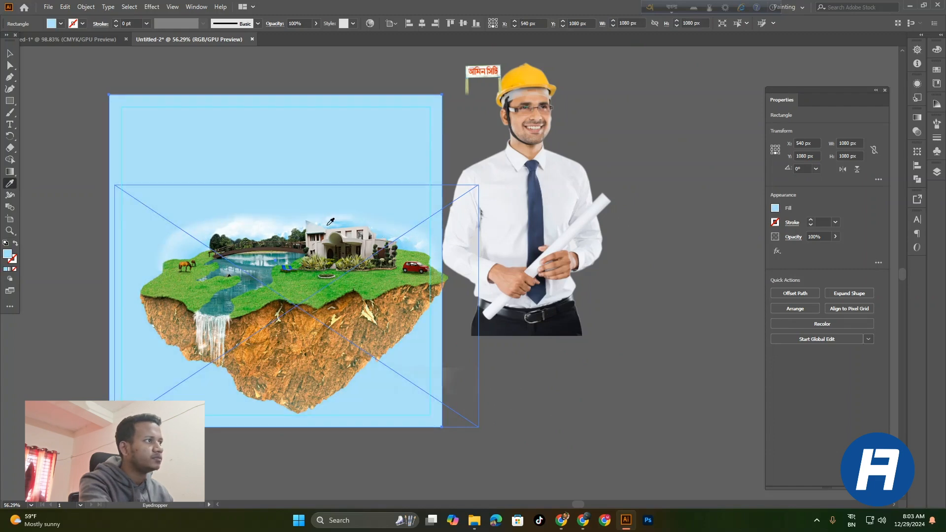
pyautogui.click(343, 220)
pyautogui.click(325, 221)
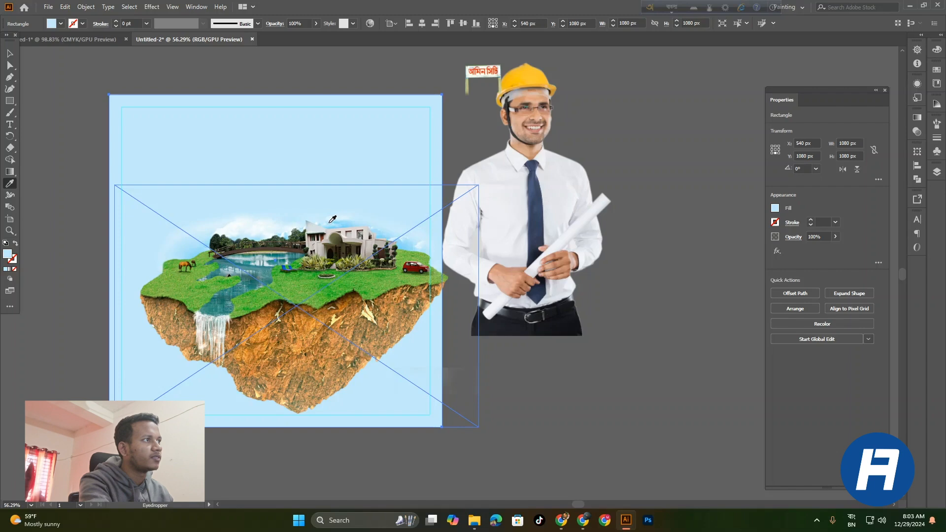
pyautogui.click(332, 220)
pyautogui.click(330, 221)
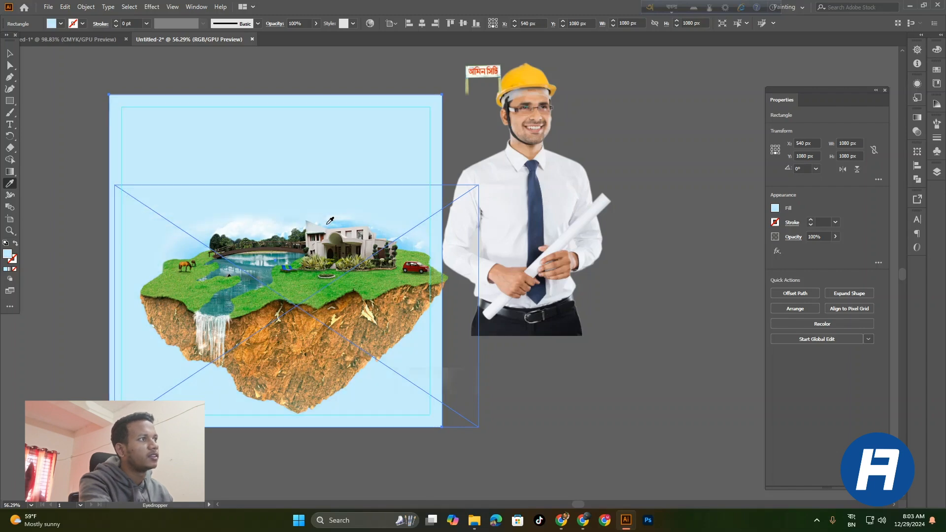
pyautogui.press('v')
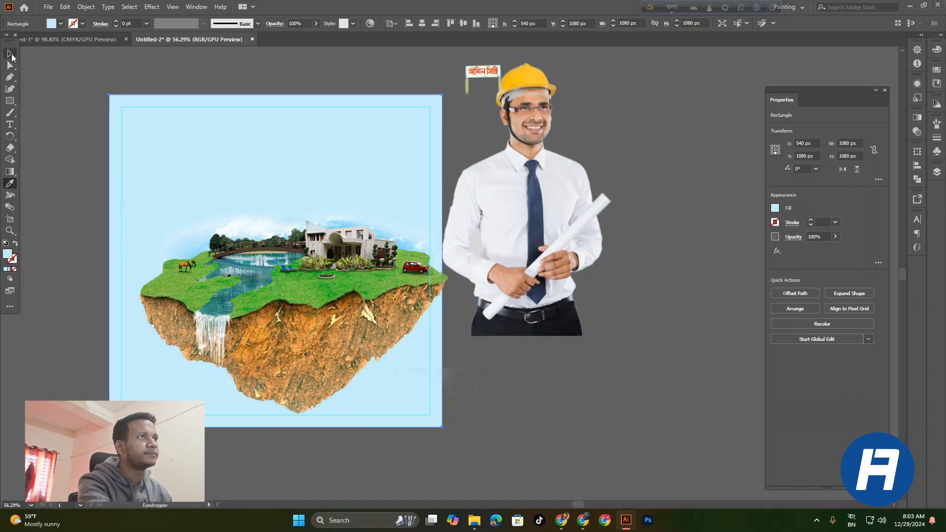
# - Scale the island image down further and centre it horizontally within the margin guides
pyautogui.click(466, 299)
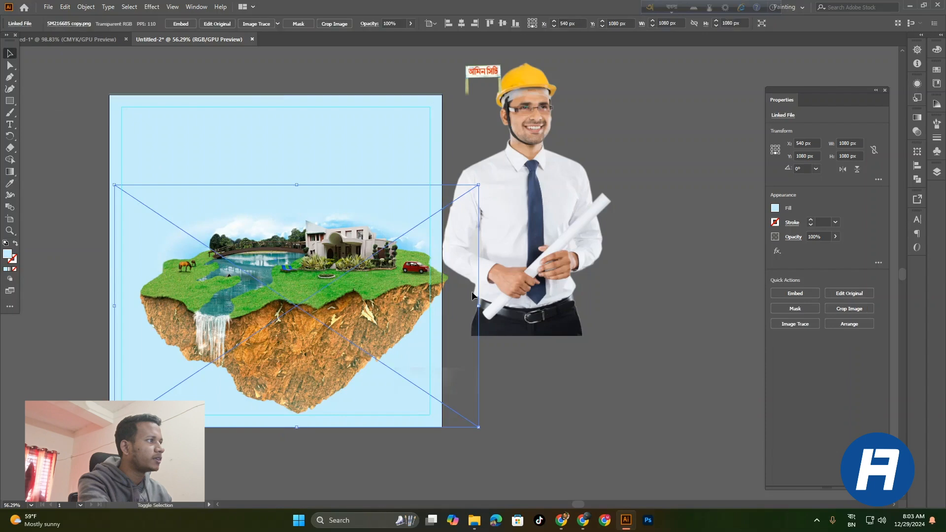
pyautogui.moveTo(479, 306); pyautogui.dragTo(394, 299)
pyautogui.moveTo(252, 305); pyautogui.dragTo(288, 303)
pyautogui.click(598, 406)
pyautogui.moveTo(383, 376); pyautogui.dragTo(364, 373)
pyautogui.click(360, 357)
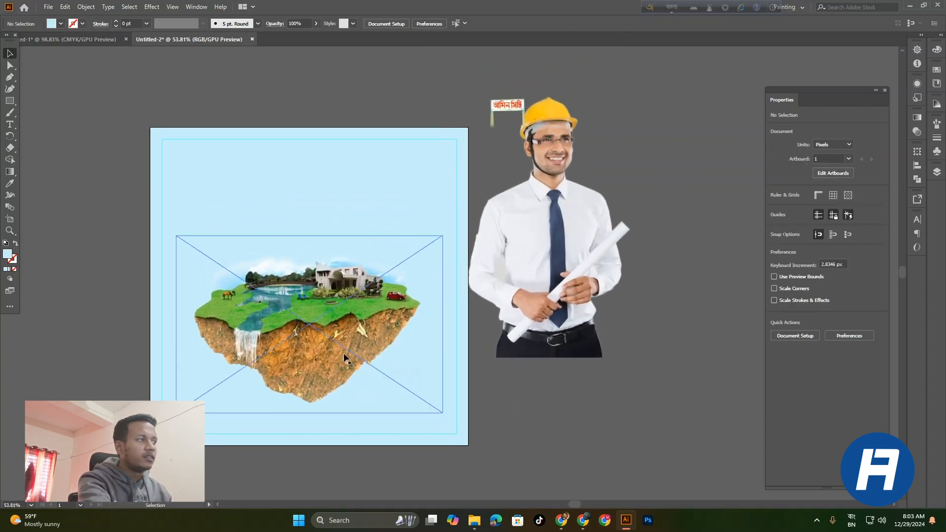
# - Move the signboard image onto the island in front of the house and bring it to the front
pyautogui.click(505, 111)
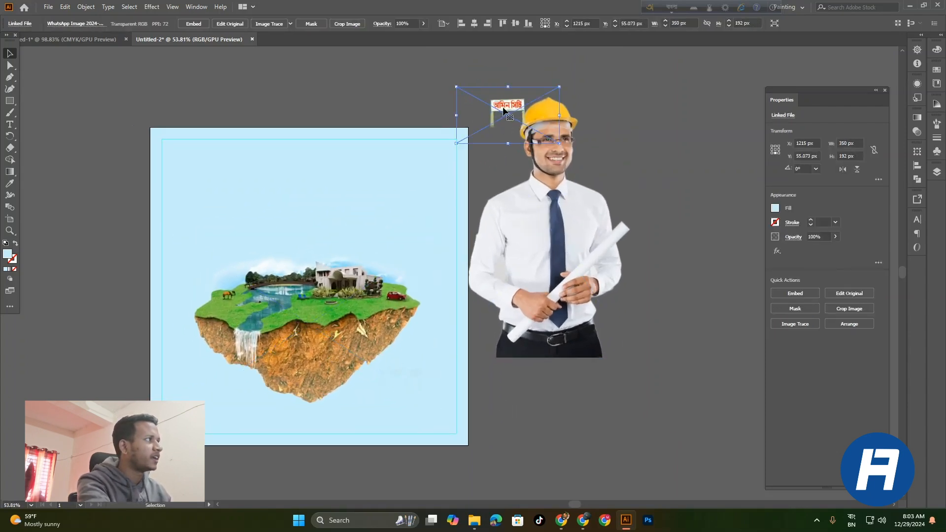
pyautogui.moveTo(516, 109); pyautogui.dragTo(340, 290)
pyautogui.rightClick(459, 306)
pyautogui.moveTo(429, 395)
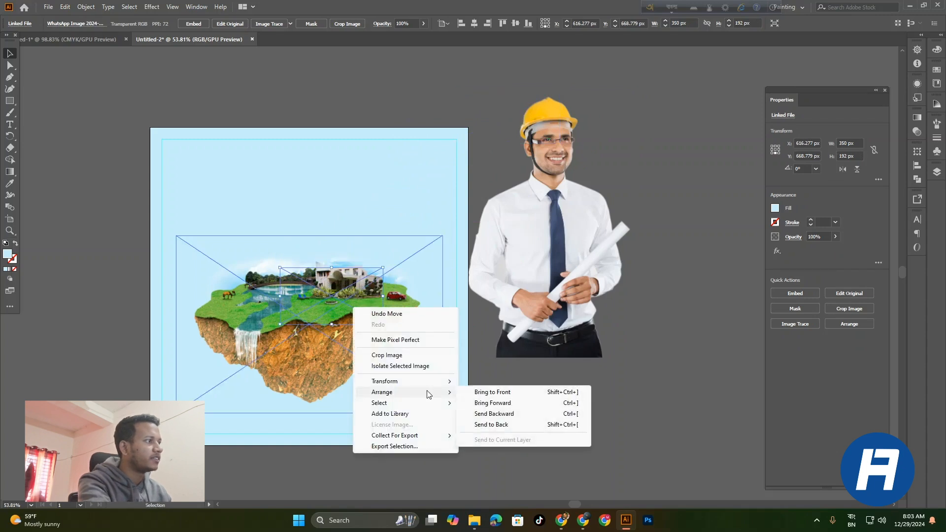
pyautogui.click(486, 392)
pyautogui.click(511, 395)
pyautogui.scroll(5, 315, 297)
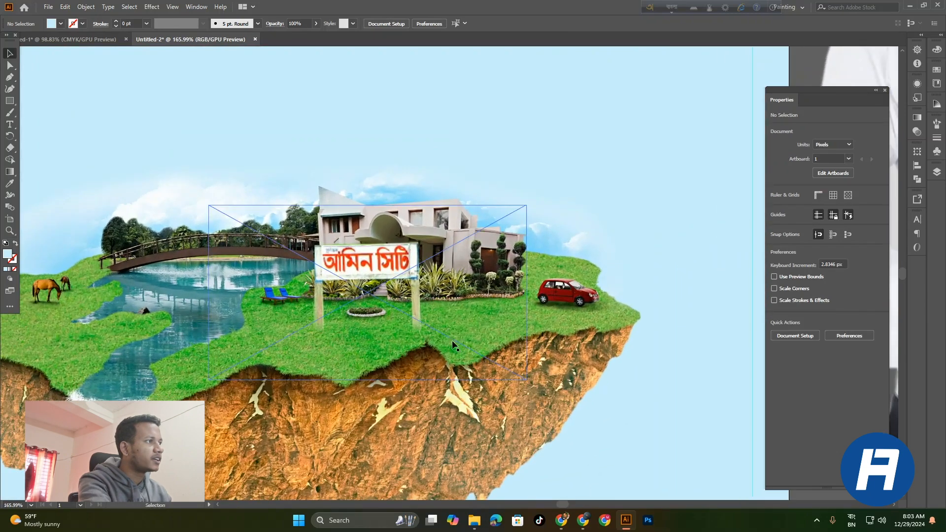
# - Scale the signboard down slightly and position its posts on the grass in front of the house
pyautogui.moveTo(388, 272); pyautogui.dragTo(388, 287)
pyautogui.moveTo(371, 223); pyautogui.dragTo(368, 252)
pyautogui.moveTo(383, 299); pyautogui.dragTo(314, 307)
pyautogui.click(630, 422)
pyautogui.moveTo(626, 417); pyautogui.dragTo(620, 413)
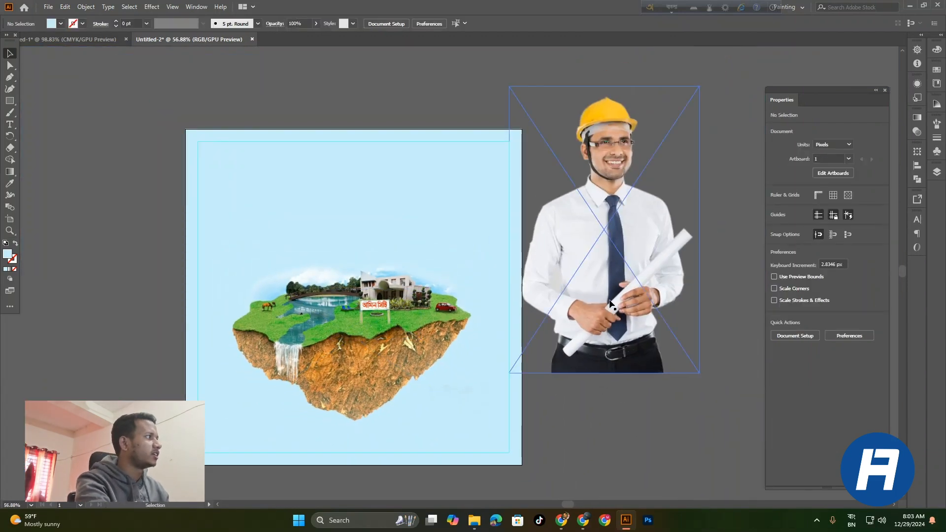
# - Move the engineer image onto the advert over the island and bring it in front of the island
pyautogui.click(643, 293)
pyautogui.click(365, 398)
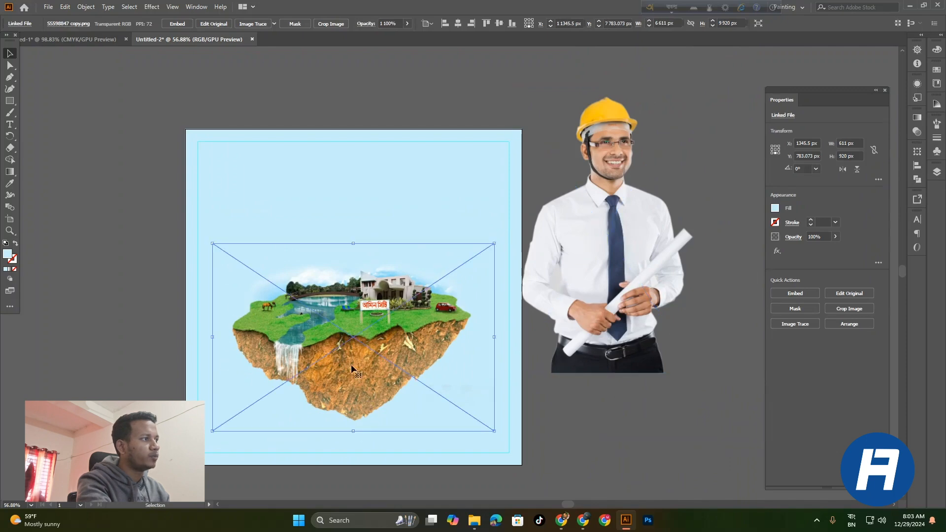
pyautogui.moveTo(621, 308); pyautogui.dragTo(307, 391)
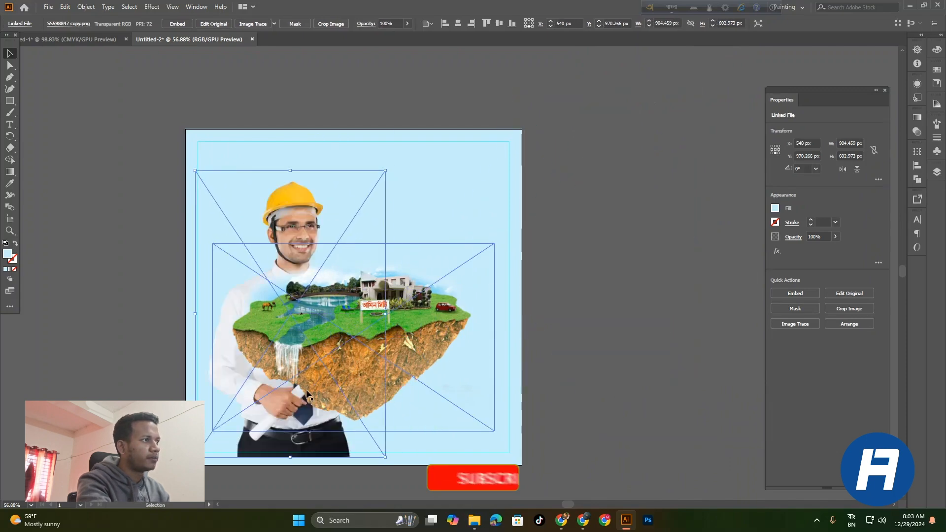
pyautogui.rightClick(240, 344)
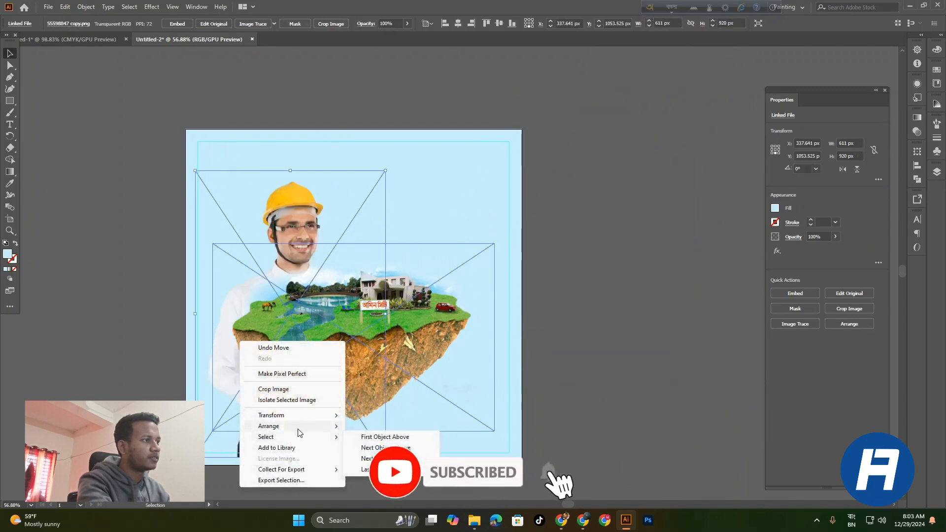
pyautogui.moveTo(327, 426)
pyautogui.click(376, 427)
# - Scale the engineer down to about 406 x 612 px and place him in the artboard's lower-left corner, overlapping the island
pyautogui.moveTo(291, 172); pyautogui.dragTo(291, 267)
pyautogui.moveTo(291, 413); pyautogui.dragTo(321, 416)
pyautogui.click(134, 385)
pyautogui.hotkey('ctrl', 'space')
pyautogui.hscroll(-3, 320, 411)
pyautogui.click(326, 362)
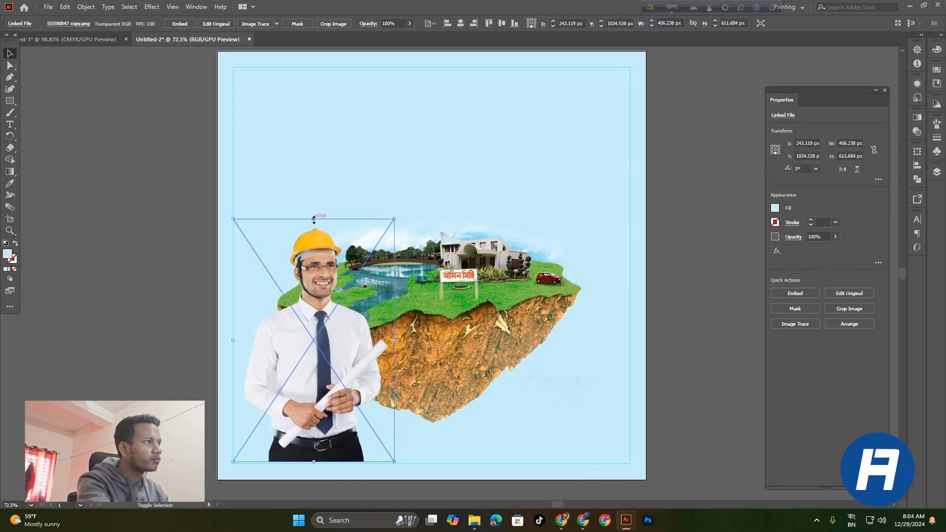
# - Enlarge the engineer slightly to about 422 x 635 px and shift him up a little beside the island
pyautogui.moveTo(314, 220); pyautogui.dragTo(314, 210)
pyautogui.moveTo(319, 352); pyautogui.dragTo(316, 343)
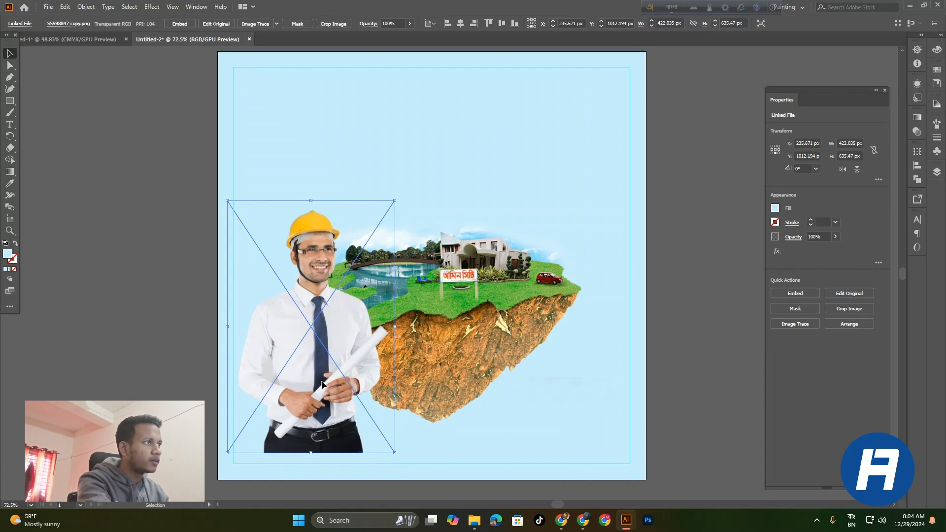
pyautogui.click(206, 322)
pyautogui.scroll(-2, 312, 341)
pyautogui.moveTo(312, 341); pyautogui.dragTo(265, 352)
pyautogui.scroll(1, 227, 342)
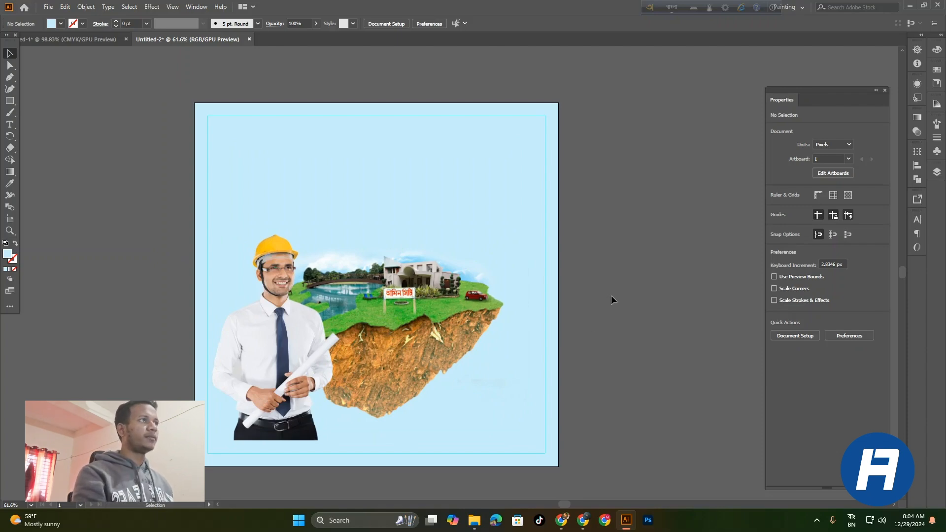
# - Copy the first headline line from the prepared text document into the square advert and enlarge it across the top of the artboard
pyautogui.click(93, 40)
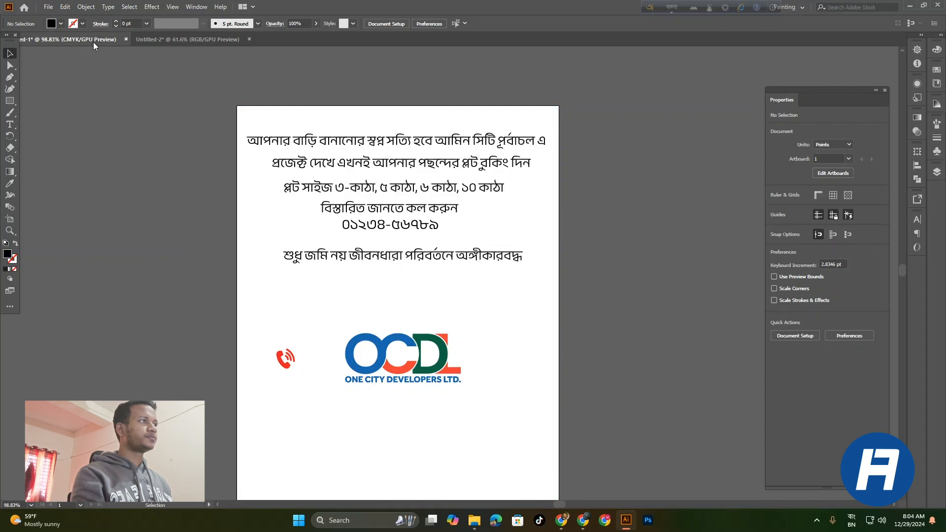
pyautogui.click(278, 143)
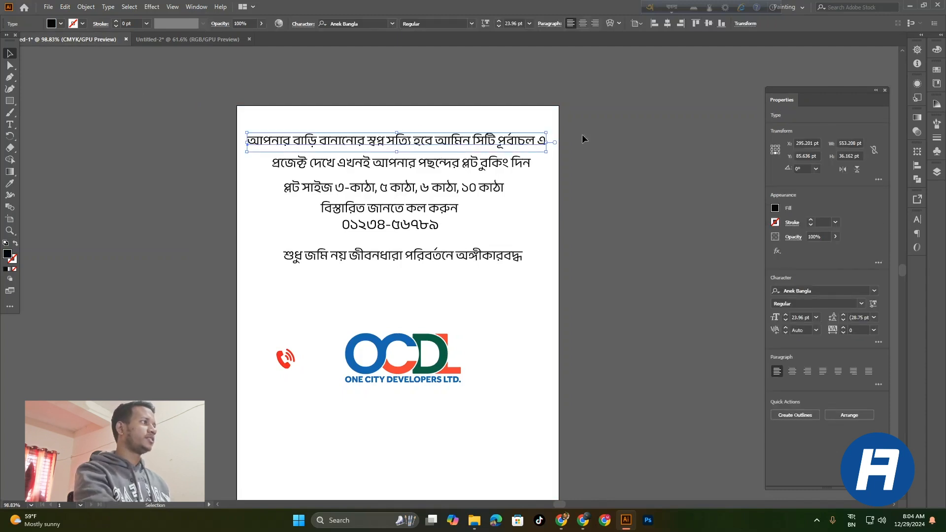
pyautogui.click(187, 40)
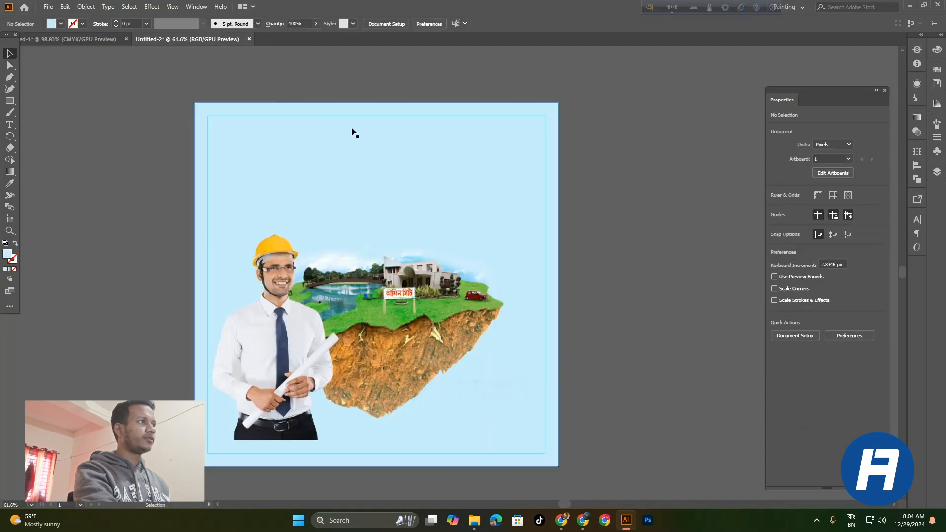
pyautogui.scroll(1, 404, 167)
pyautogui.moveTo(405, 167); pyautogui.dragTo(408, 194)
pyautogui.write('আপনার বাড়ি বানানোর স্বপ্ন সত্যি হবে আমিন সিটি পূর্বাচল এ')
pyautogui.moveTo(456, 272); pyautogui.dragTo(375, 166)
pyautogui.moveTo(489, 166); pyautogui.dragTo(538, 173)
pyautogui.click(684, 201)
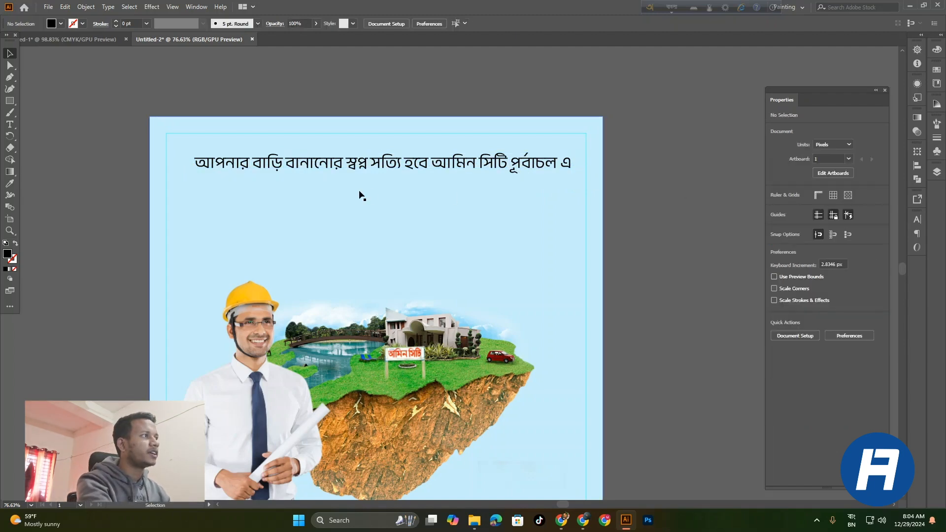
# - Split "আমিন সিটি পূর্বাচল এ" off the end of the headline and paste it as a separate text line below
pyautogui.click(12, 125)
pyautogui.click(438, 162)
pyautogui.moveTo(433, 160); pyautogui.dragTo(572, 165)
pyautogui.hotkey('ctrl', 'c')
pyautogui.press('BackSpace')
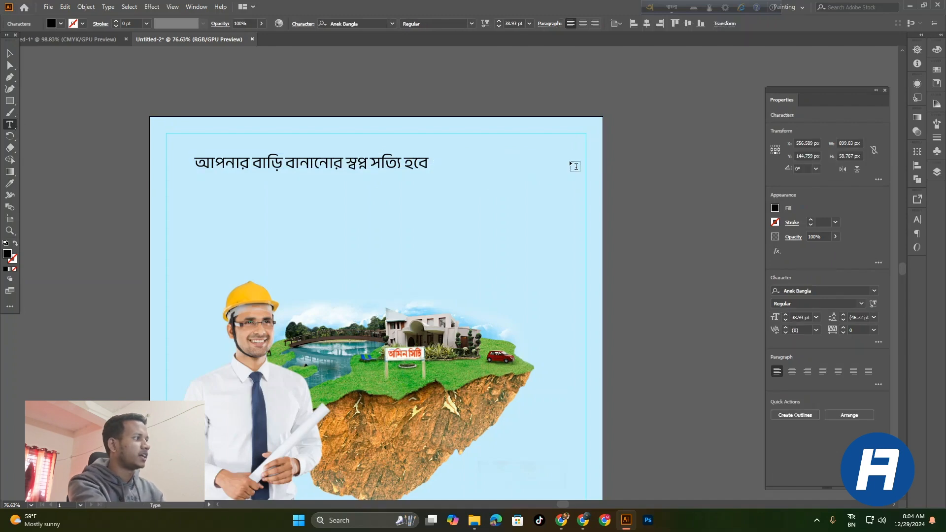
pyautogui.click(318, 202)
pyautogui.hotkey('ctrl', 'v')
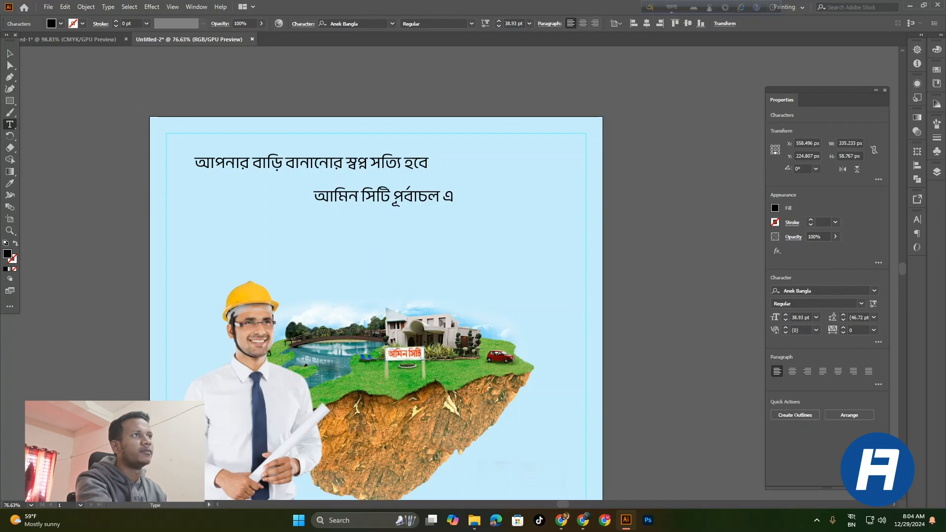
# - Reposition both headline lines near the top margin, with "আমিন সিটি পূর্বাচল এ" centred beneath the first line
pyautogui.click(10, 53)
pyautogui.moveTo(370, 196); pyautogui.dragTo(353, 207)
pyautogui.moveTo(389, 258); pyautogui.dragTo(343, 266)
pyautogui.moveTo(343, 265); pyautogui.dragTo(315, 196)
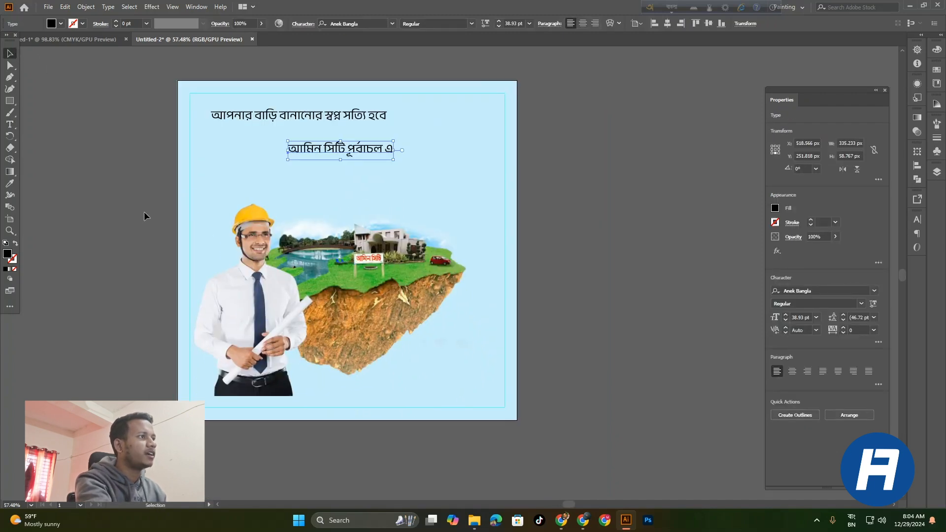
pyautogui.hotkey('ctrl', 'a')
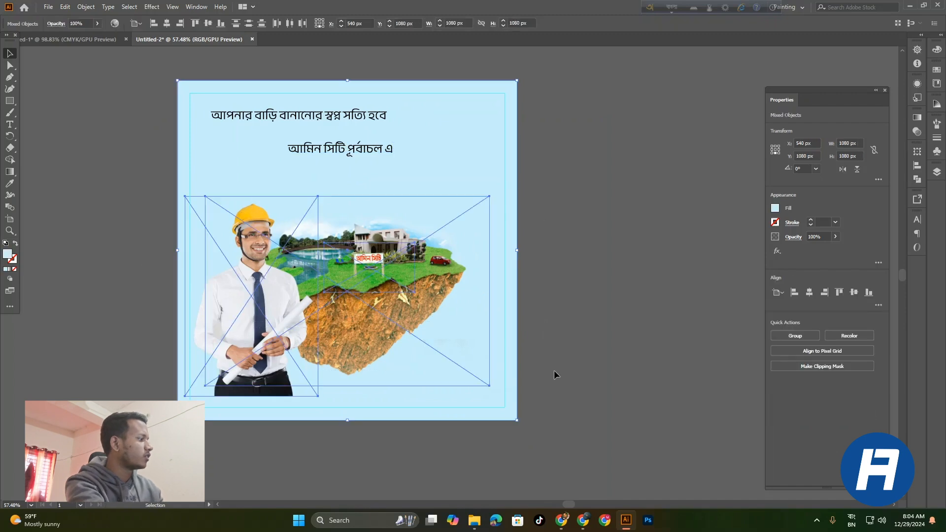
pyautogui.click(554, 371)
pyautogui.moveTo(352, 127); pyautogui.dragTo(440, 192)
pyautogui.moveTo(380, 237); pyautogui.dragTo(381, 209)
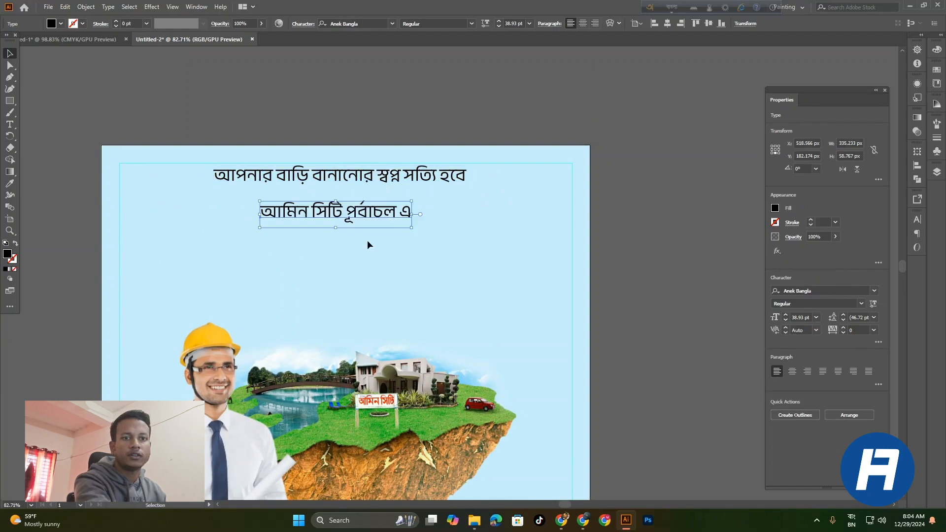
# - Browse the Bangla fonts and apply a bold decorative one to the first headline line
pyautogui.moveTo(417, 165); pyautogui.dragTo(522, 193)
pyautogui.click(875, 291)
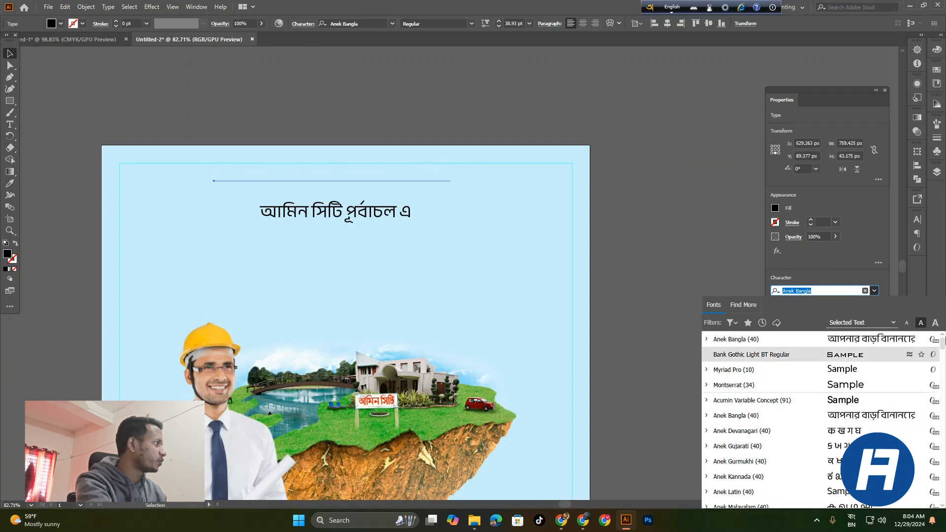
pyautogui.moveTo(941, 343); pyautogui.dragTo(942, 500)
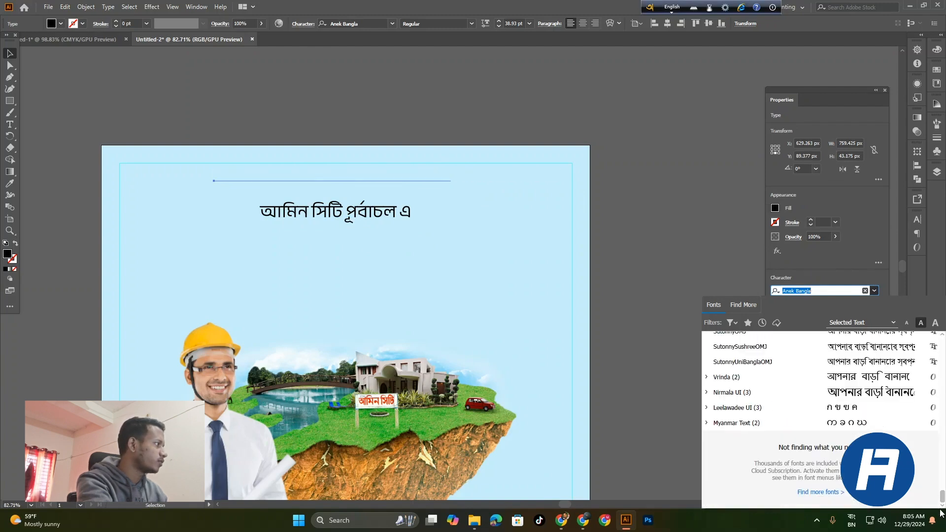
pyautogui.scroll(3, 860, 374)
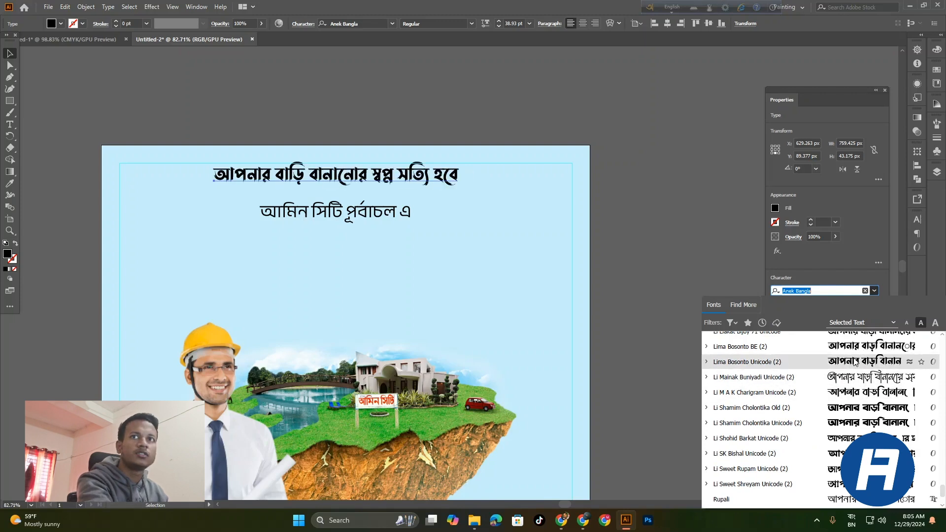
pyautogui.scroll(2, 856, 365)
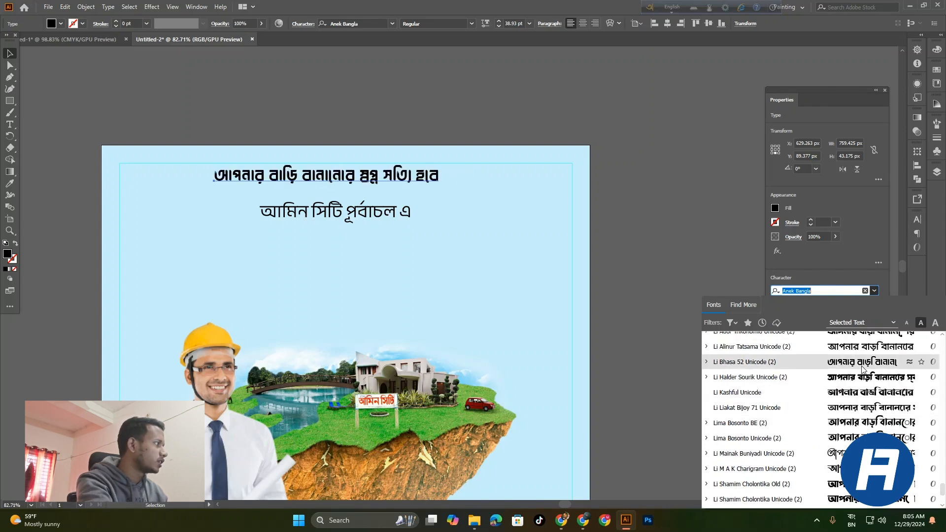
pyautogui.scroll(3, 865, 379)
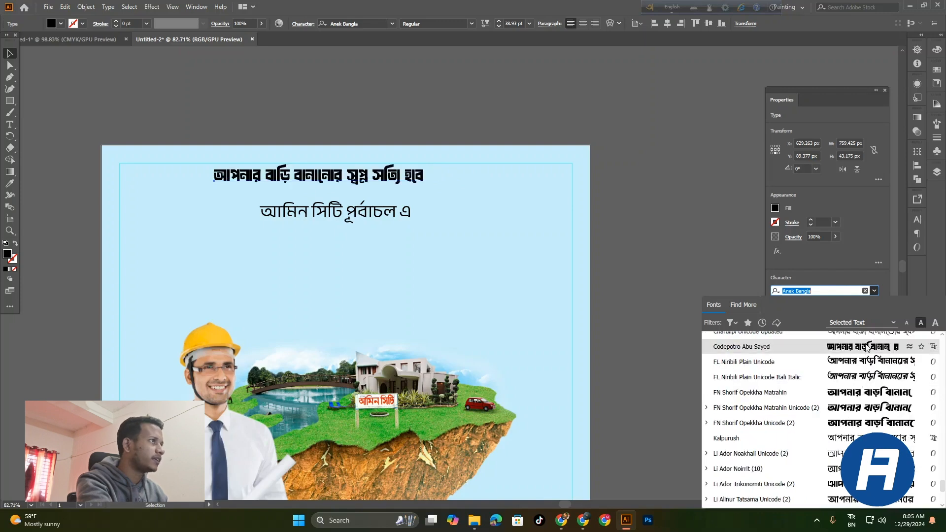
pyautogui.scroll(6, 872, 392)
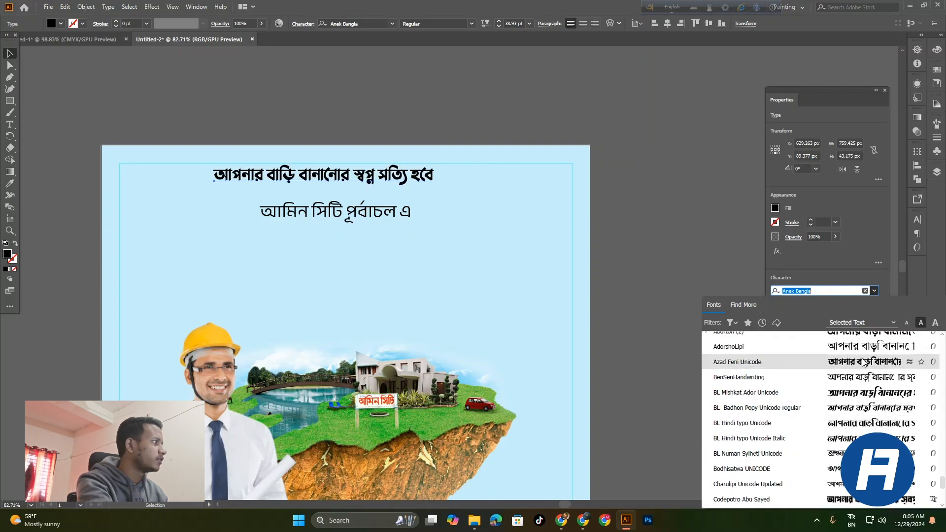
pyautogui.scroll(-10, 872, 413)
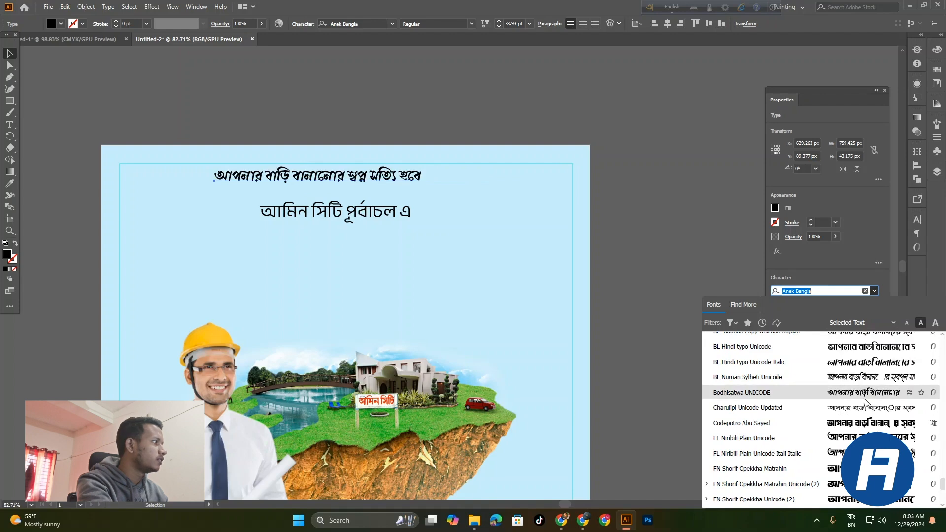
pyautogui.scroll(-5, 873, 438)
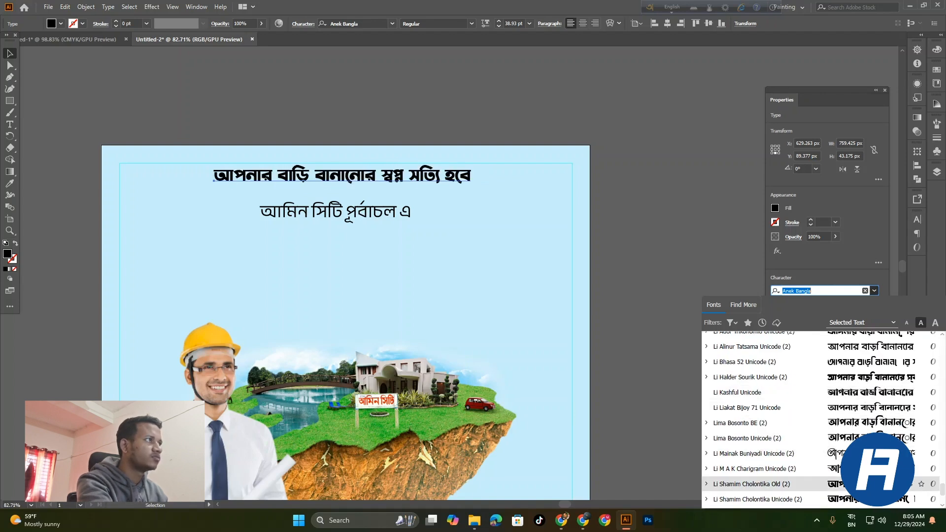
pyautogui.scroll(-8, 872, 438)
pyautogui.scroll(8, 873, 438)
pyautogui.click(873, 438)
# - Enlarge both headline lines, the second to about 59 pt, and position the second line centred close beneath the first
pyautogui.moveTo(442, 176); pyautogui.dragTo(450, 224)
pyautogui.click(402, 113)
pyautogui.click(385, 214)
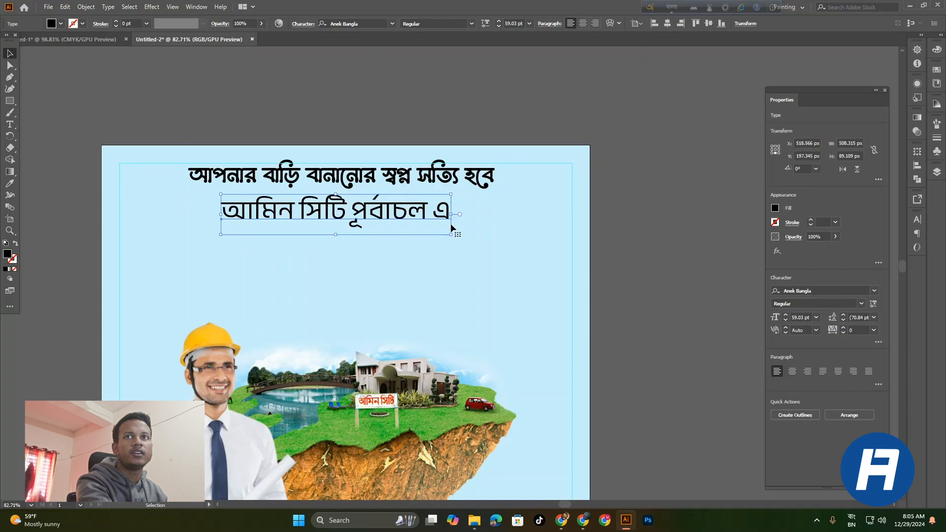
pyautogui.moveTo(414, 251); pyautogui.dragTo(401, 210)
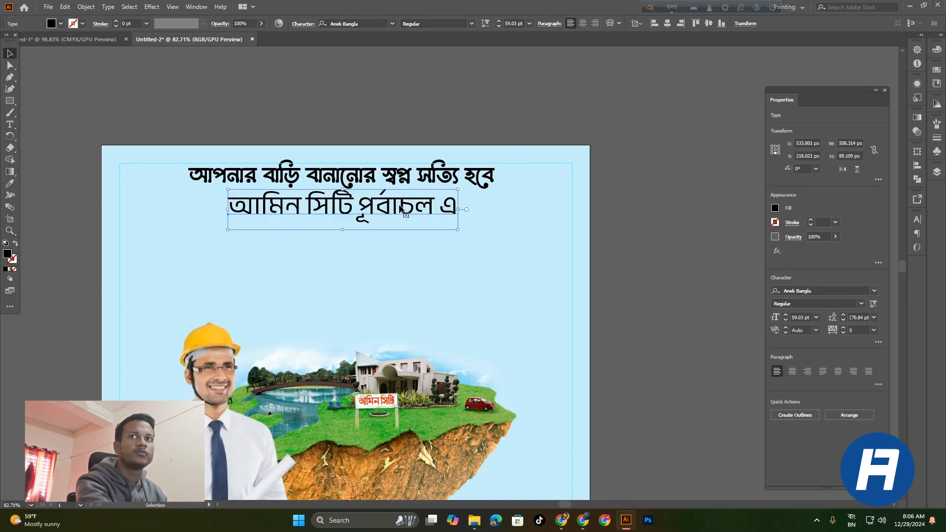
pyautogui.click(410, 260)
pyautogui.scroll(-3, 399, 242)
pyautogui.scroll(4, 384, 221)
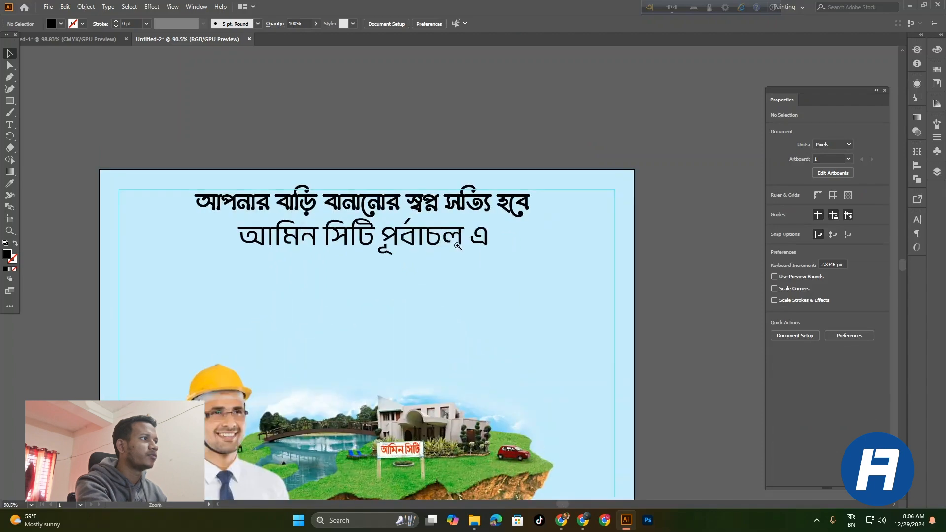
# - Set the font of "আমিন সিটি পূর্বাচল এ" to FN Shorif Opekkha Unicode
pyautogui.click(874, 291)
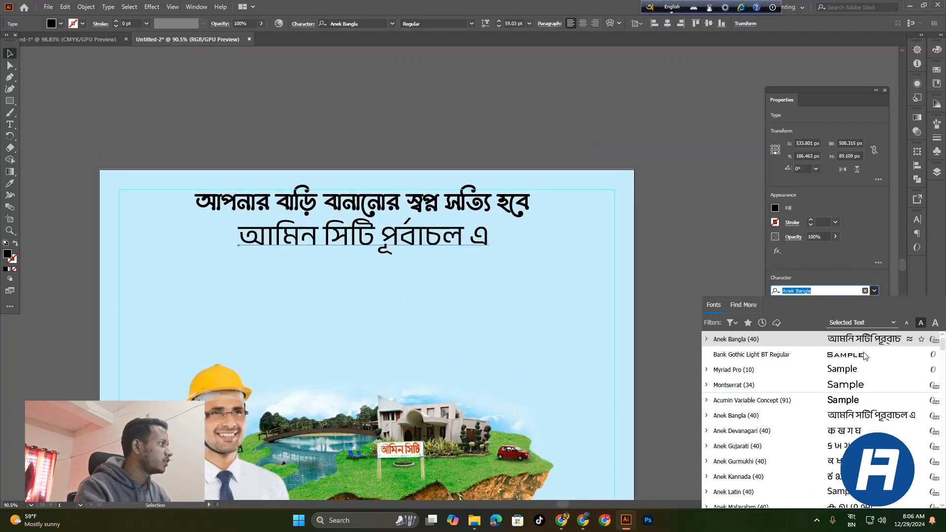
pyautogui.moveTo(942, 351); pyautogui.dragTo(945, 507)
pyautogui.scroll(4, 867, 375)
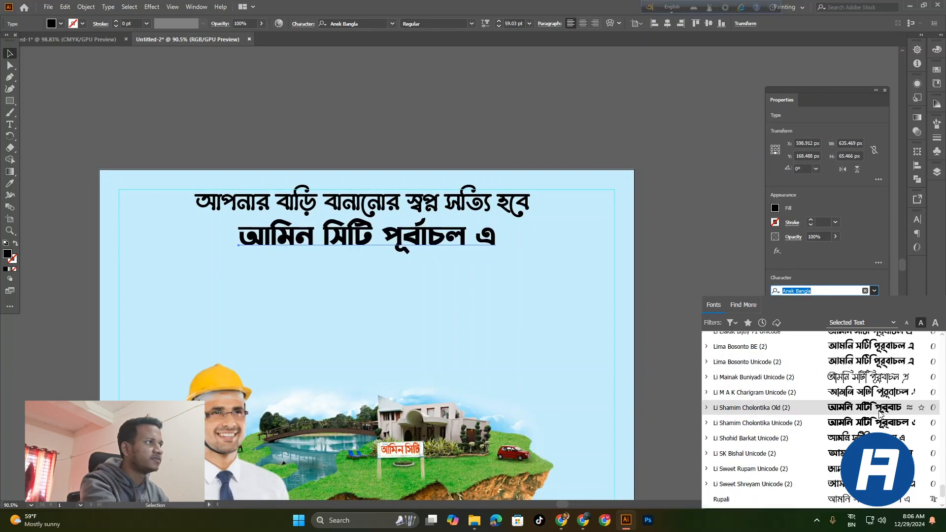
pyautogui.scroll(10, 866, 394)
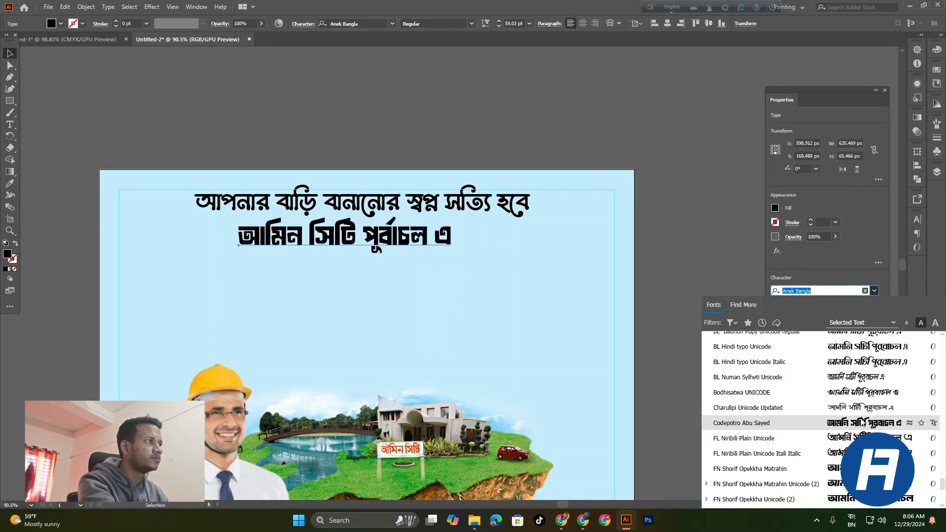
pyautogui.scroll(2, 866, 385)
pyautogui.scroll(2, 866, 350)
pyautogui.scroll(-5, 870, 385)
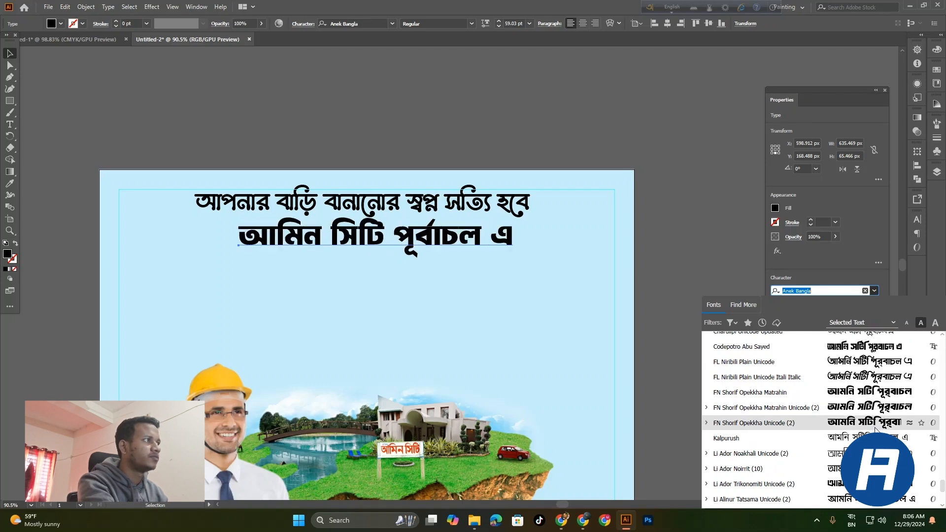
pyautogui.click(876, 428)
# - Shift "আমিন সিটি পূর্বাচল এ" slightly so it sits centred under the first headline line
pyautogui.moveTo(423, 254)
pyautogui.mouseDown()
pyautogui.moveTo(402, 245)
pyautogui.moveTo(409, 245)
pyautogui.mouseUp()
pyautogui.click(430, 276)
pyautogui.moveTo(460, 274); pyautogui.dragTo(574, 316)
pyautogui.moveTo(574, 316); pyautogui.dragTo(473, 316)
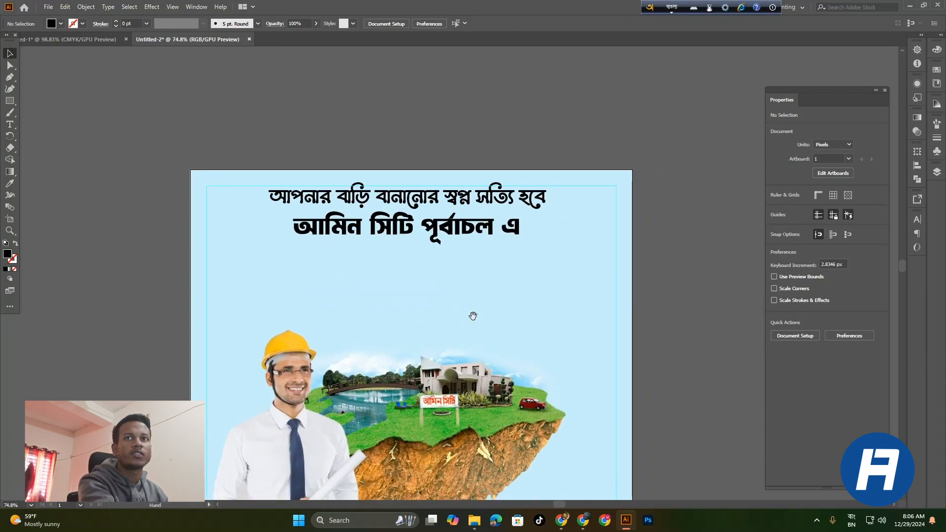
# - Move the second headline line down and draw a rectangle about 554 x 76 px in the space below the first line
pyautogui.moveTo(442, 232); pyautogui.dragTo(442, 288)
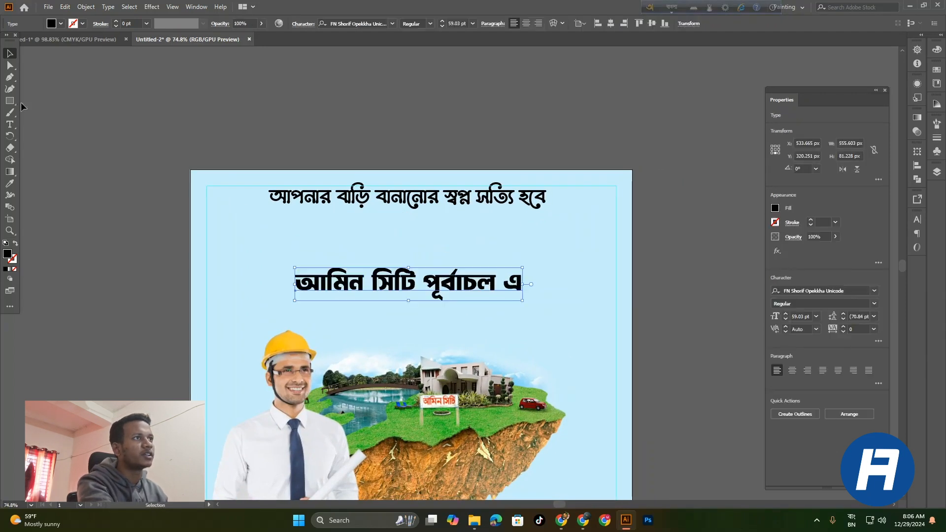
pyautogui.moveTo(296, 218); pyautogui.dragTo(520, 245)
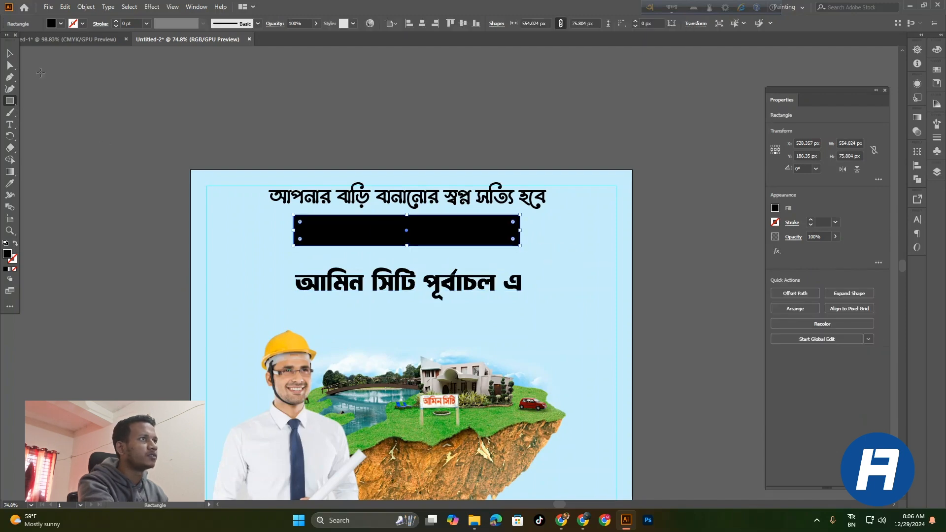
pyautogui.click(9, 53)
# - Copy the OCDL logo from the first document into the advert and park it on the pasteboard beside the artboard
pyautogui.scroll(-3, 284, 223)
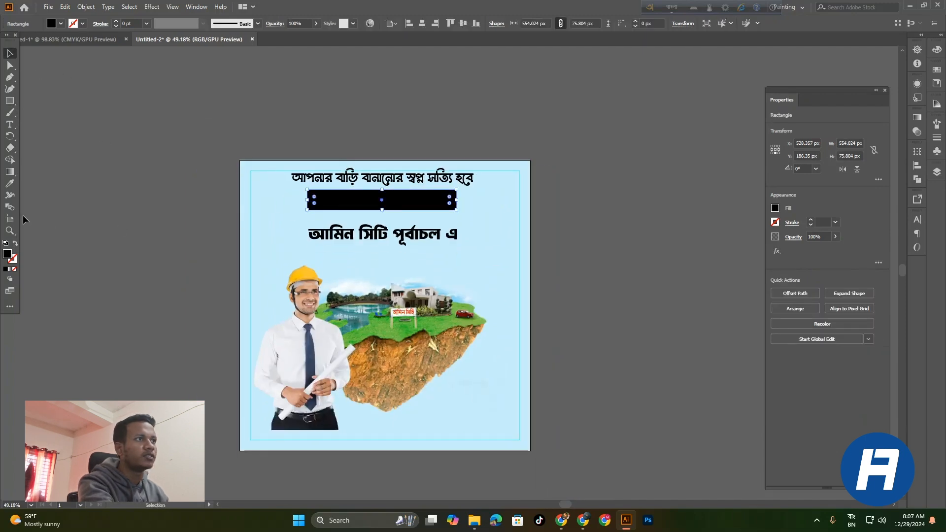
pyautogui.click(10, 186)
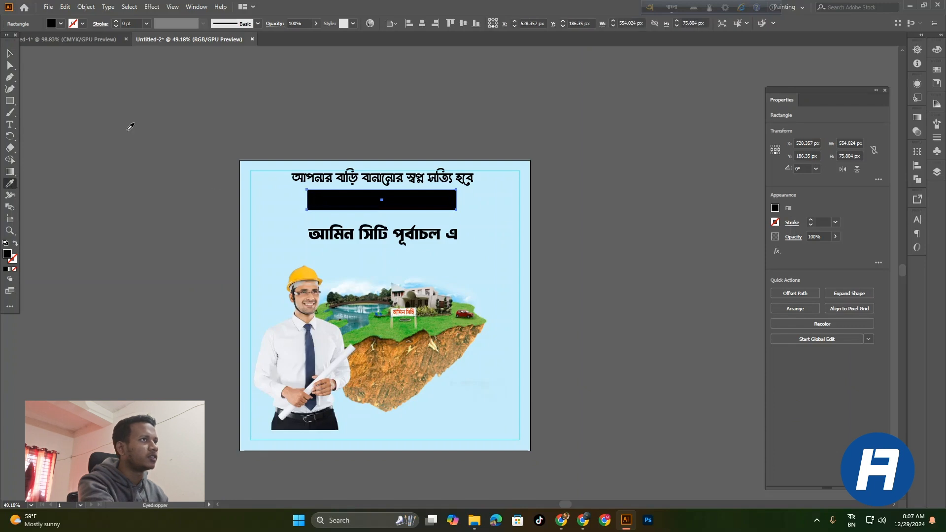
pyautogui.click(10, 53)
pyautogui.click(94, 42)
pyautogui.click(398, 342)
pyautogui.moveTo(398, 342); pyautogui.dragTo(343, 189)
pyautogui.moveTo(506, 309); pyautogui.dragTo(590, 286)
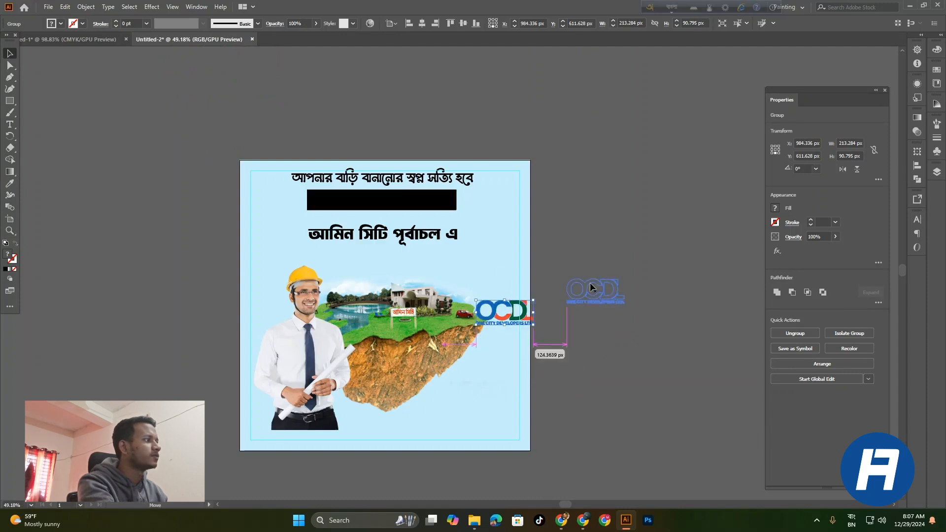
# - Fill the black headline rectangle with the blue sampled from the OCDL logo
pyautogui.click(349, 207)
pyautogui.click(10, 183)
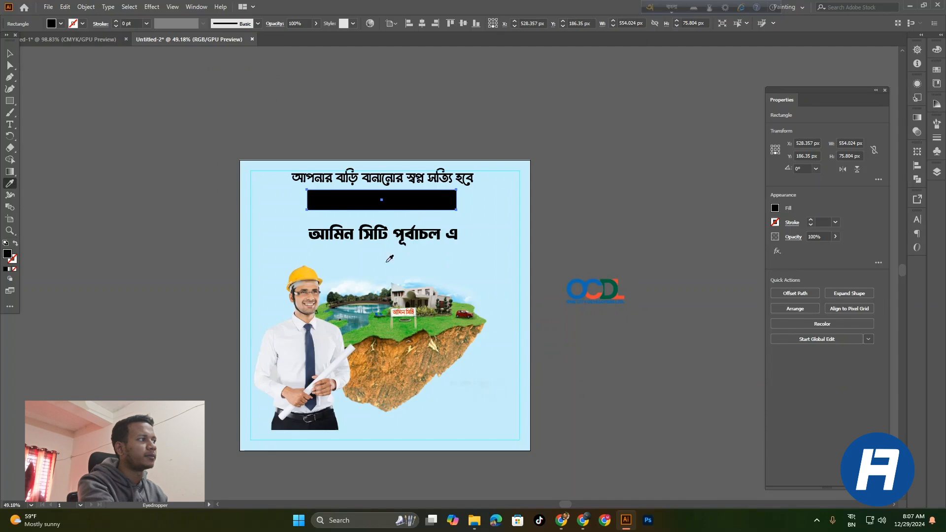
pyautogui.click(572, 284)
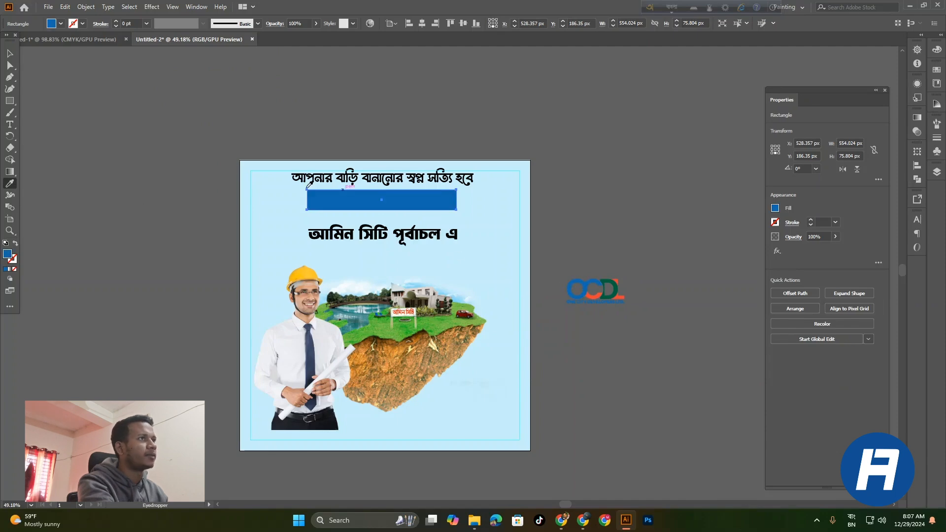
pyautogui.click(10, 55)
pyautogui.click(107, 132)
# - Bring "আমিন সিটি পূর্বাচল এ" to the front and try it over the blue rectangle, then undo that move
pyautogui.scroll(5, 355, 197)
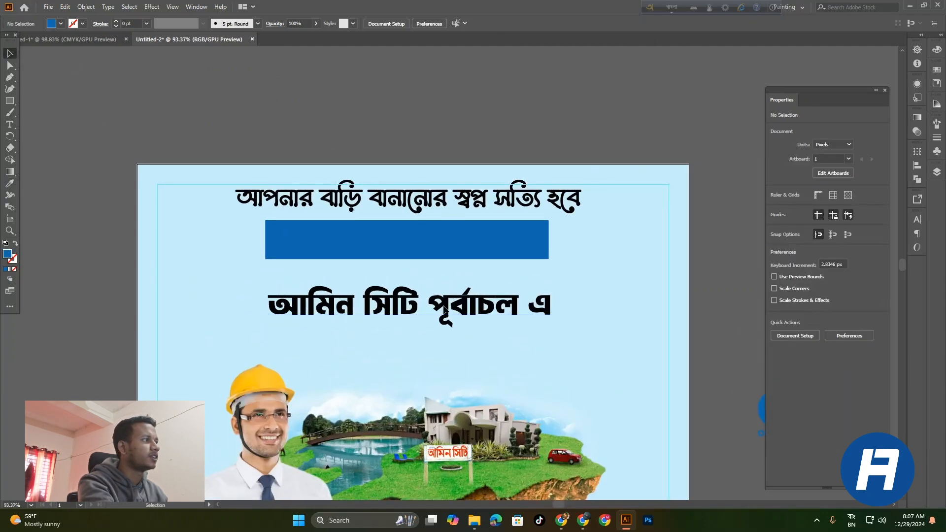
pyautogui.click(445, 307)
pyautogui.rightClick(445, 307)
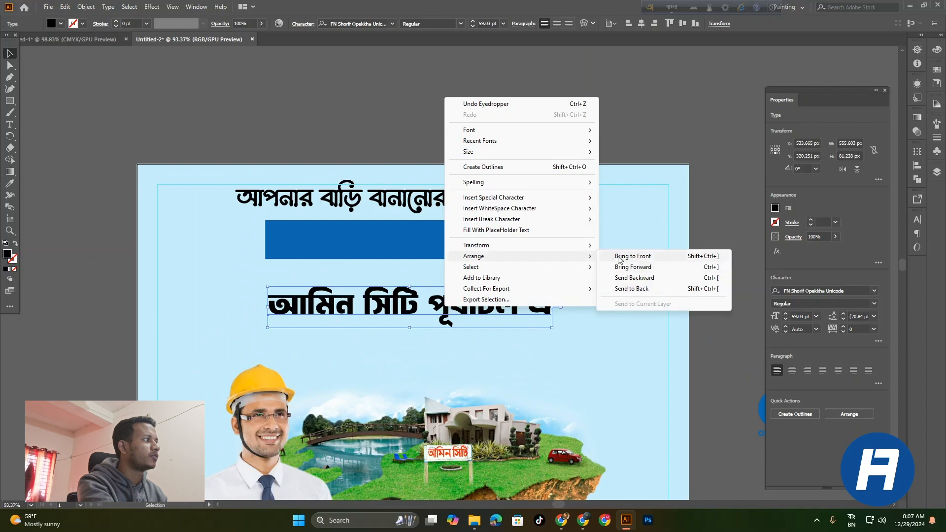
pyautogui.click(614, 257)
pyautogui.moveTo(502, 312); pyautogui.dragTo(504, 245)
pyautogui.scroll(2, 487, 304)
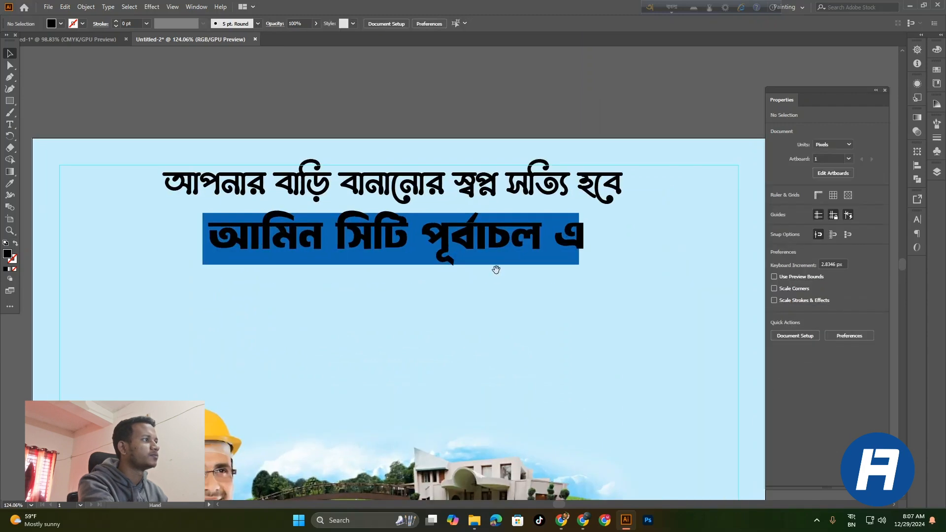
pyautogui.hotkey('ctrl', 'z')
# - Widen the blue rectangle evenly to about 576 px and move "আমিন সিটি পূর্বাচল এ" onto it
pyautogui.click(527, 243)
pyautogui.moveTo(579, 240)
pyautogui.mouseDown()
pyautogui.moveTo(621, 245)
pyautogui.moveTo(586, 243)
pyautogui.mouseUp()
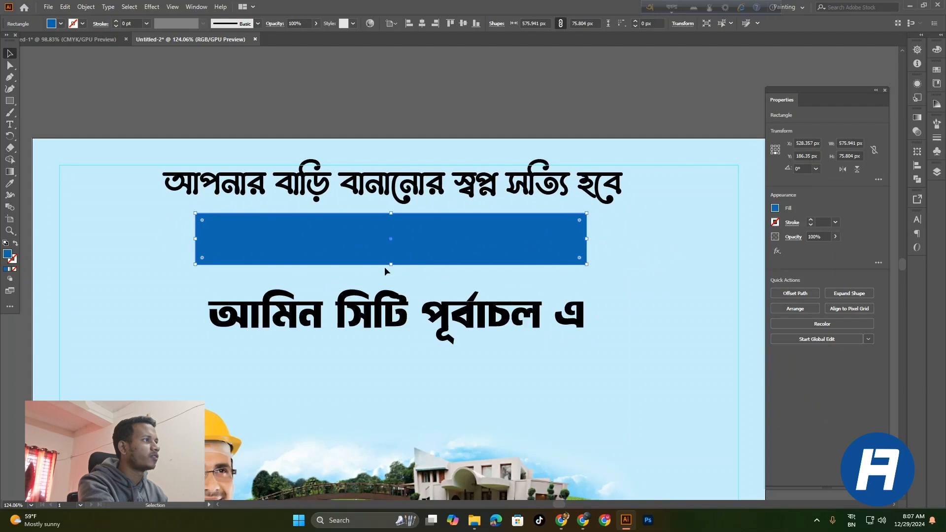
pyautogui.moveTo(389, 307); pyautogui.dragTo(384, 243)
# - Recolour "আমিন সিটি পূর্বাচল এ" white and shrink it to about 53 pt inside the blue rectangle
pyautogui.click(61, 23)
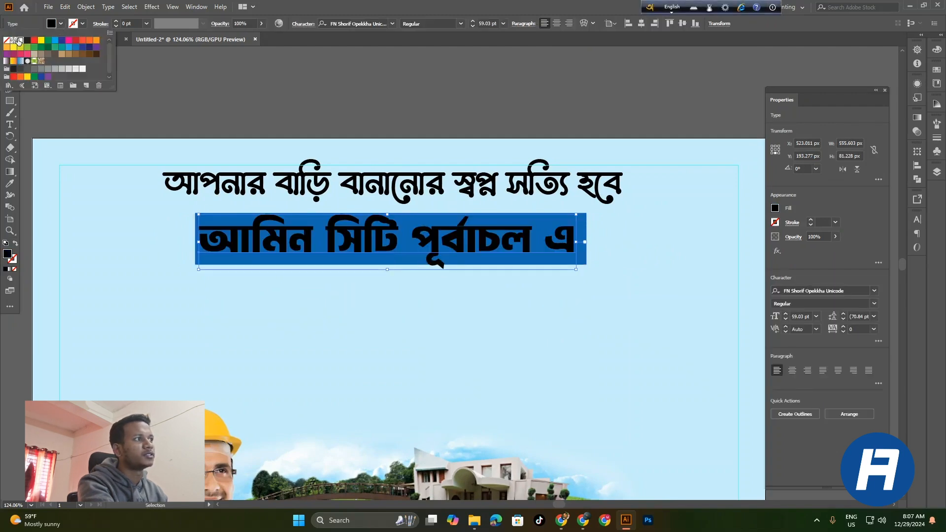
pyautogui.click(19, 41)
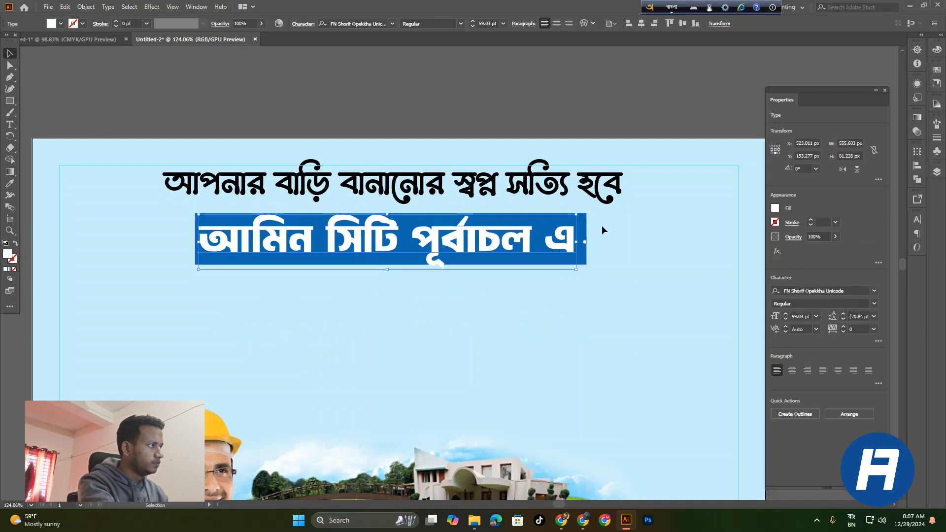
pyautogui.moveTo(577, 245); pyautogui.dragTo(554, 239)
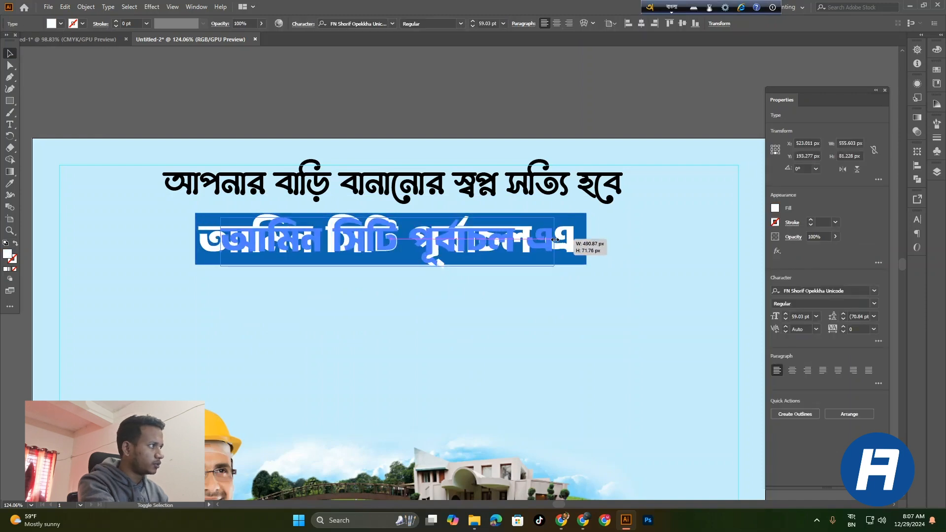
# - Round the blue rectangle's corners fully so it forms a pill shape
pyautogui.click(582, 254)
pyautogui.moveTo(203, 222); pyautogui.dragTo(250, 235)
pyautogui.click(350, 333)
pyautogui.scroll(-3, 470, 320)
# - Centre both headline lines and the blue pill horizontally on the artboard
pyautogui.moveTo(471, 345); pyautogui.dragTo(402, 220)
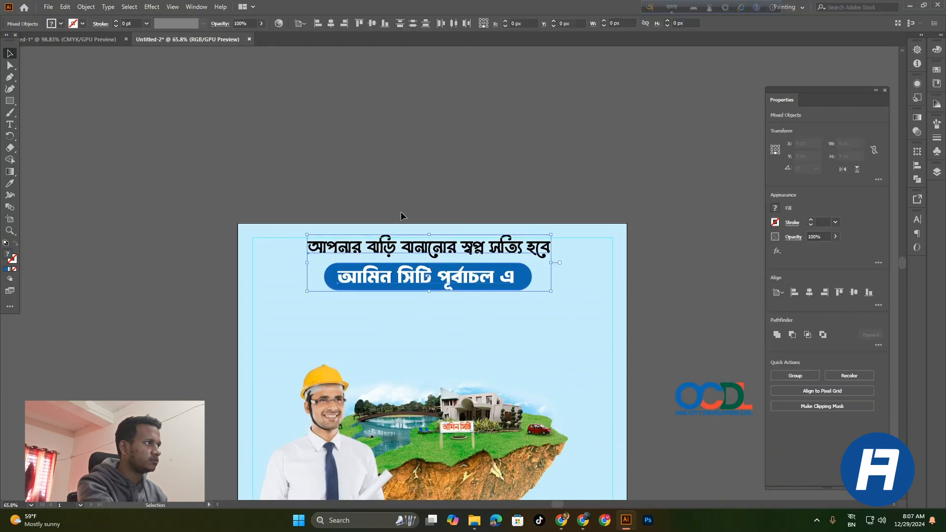
pyautogui.click(330, 24)
pyautogui.click(335, 46)
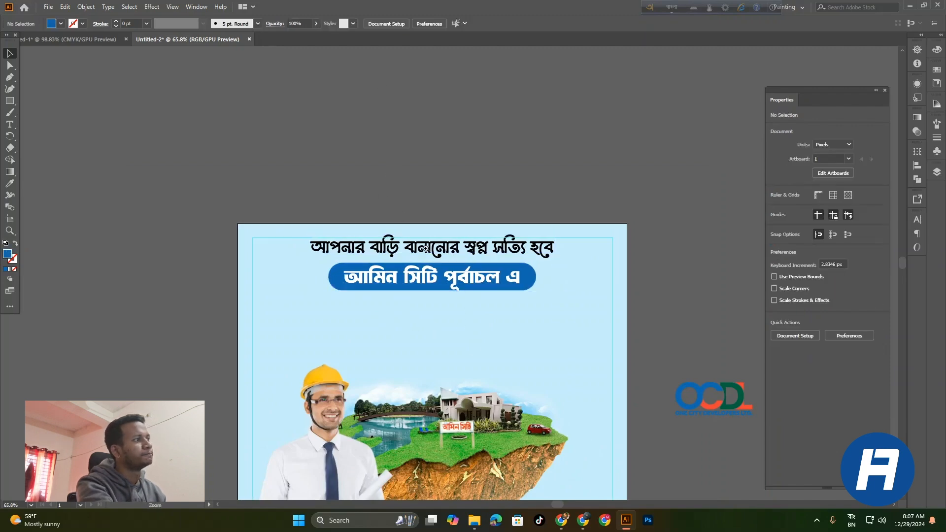
# - Extend the blue pill slightly downward and lower its white text a little to sit vertically centred in it
pyautogui.scroll(-4, 425, 249)
pyautogui.scroll(6, 313, 257)
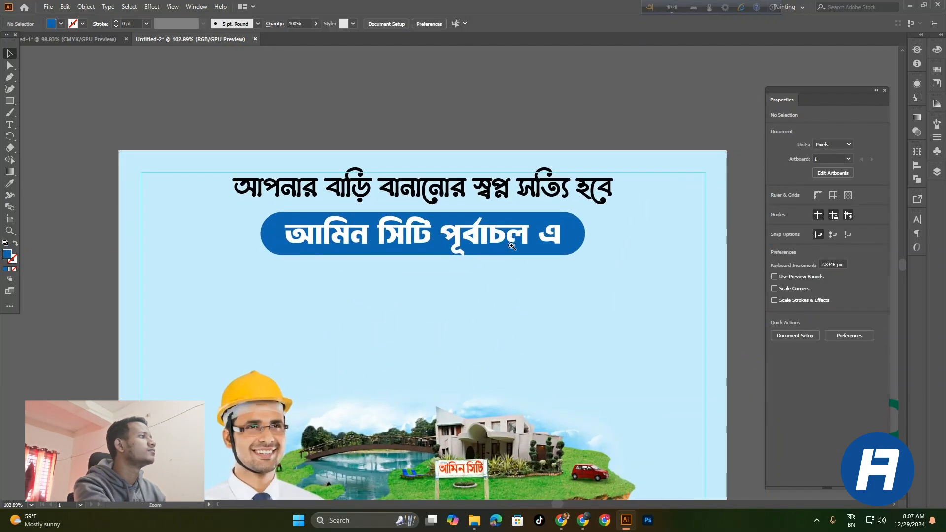
pyautogui.click(513, 246)
pyautogui.moveTo(563, 235); pyautogui.dragTo(564, 236)
pyautogui.click(542, 295)
pyautogui.moveTo(532, 287); pyautogui.dragTo(529, 315)
pyautogui.moveTo(514, 255); pyautogui.dragTo(463, 225)
pyautogui.click(452, 292)
pyautogui.moveTo(451, 293); pyautogui.dragTo(659, 213)
pyautogui.click(398, 241)
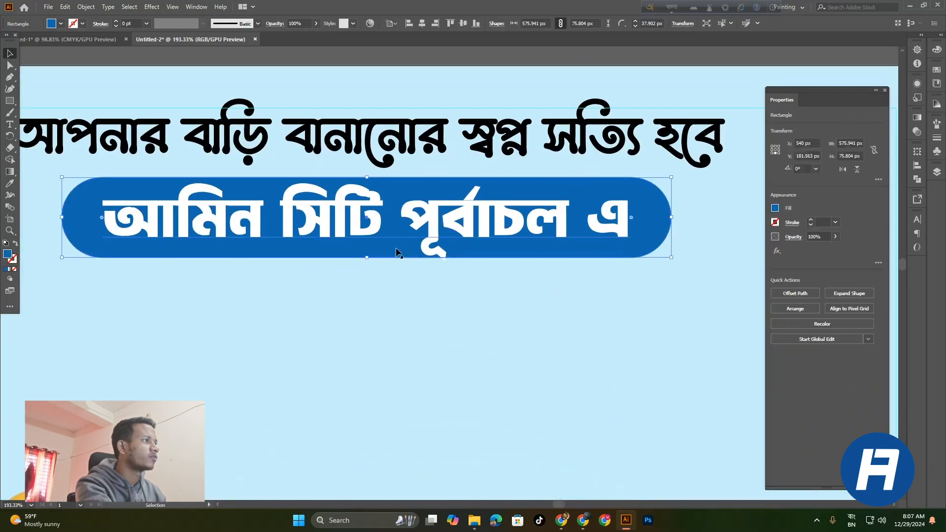
pyautogui.moveTo(365, 258); pyautogui.dragTo(365, 265)
pyautogui.moveTo(328, 220); pyautogui.dragTo(328, 224)
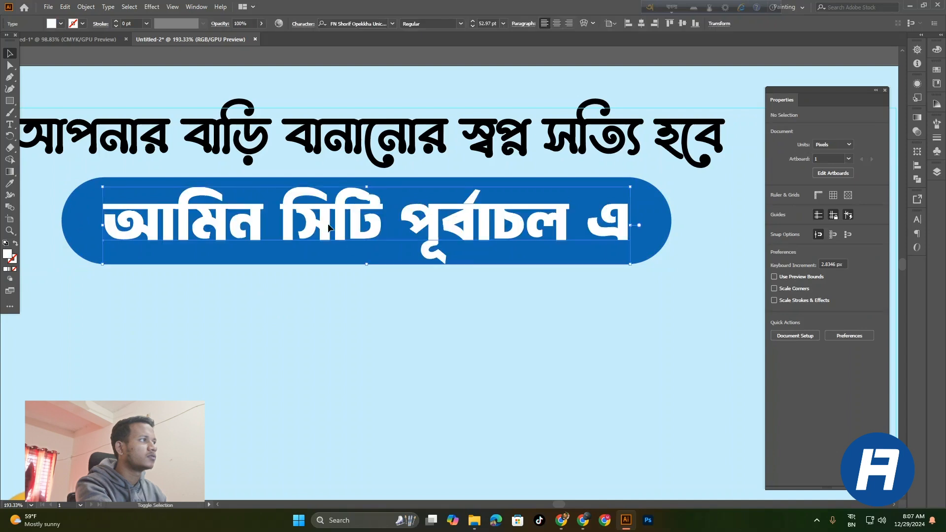
pyautogui.click(386, 315)
# - Copy "প্রজেক্ট দেখে এখনই আপনার পছন্দের প্লট বুকিং দিন" from the first document and place it below the pill at about 32.5 pt
pyautogui.moveTo(394, 300); pyautogui.dragTo(234, 314)
pyautogui.moveTo(332, 306); pyautogui.dragTo(401, 320)
pyautogui.moveTo(401, 321); pyautogui.dragTo(340, 312)
pyautogui.moveTo(372, 331); pyautogui.dragTo(347, 294)
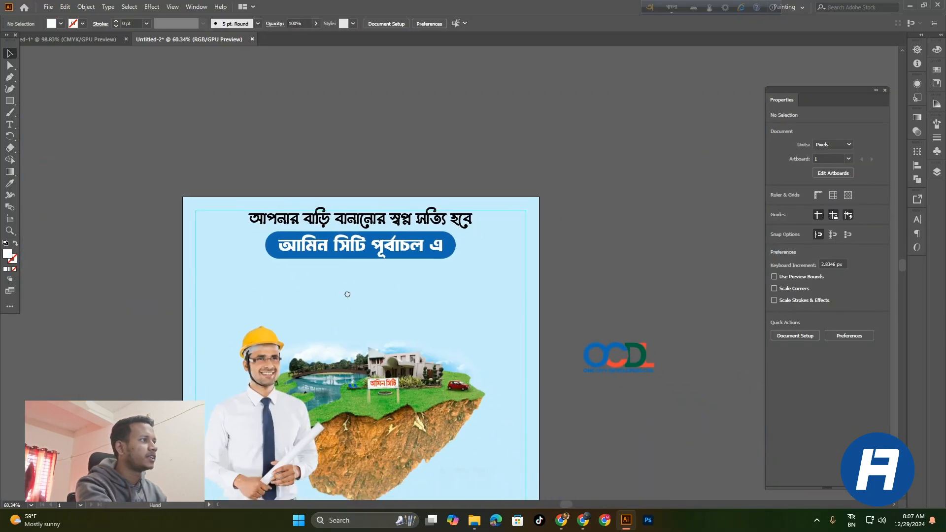
pyautogui.click(90, 39)
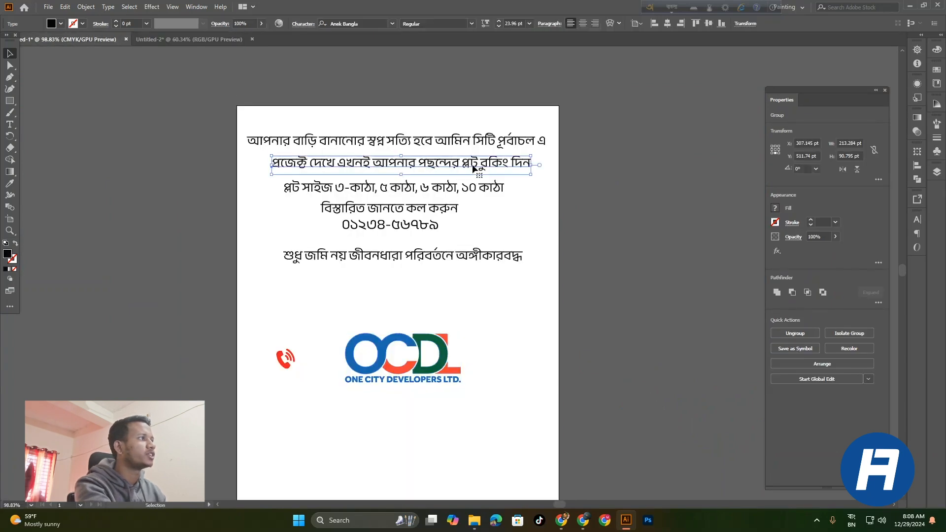
pyautogui.click(202, 41)
pyautogui.moveTo(349, 312); pyautogui.dragTo(378, 319)
pyautogui.hotkey('ctrl', 'v')
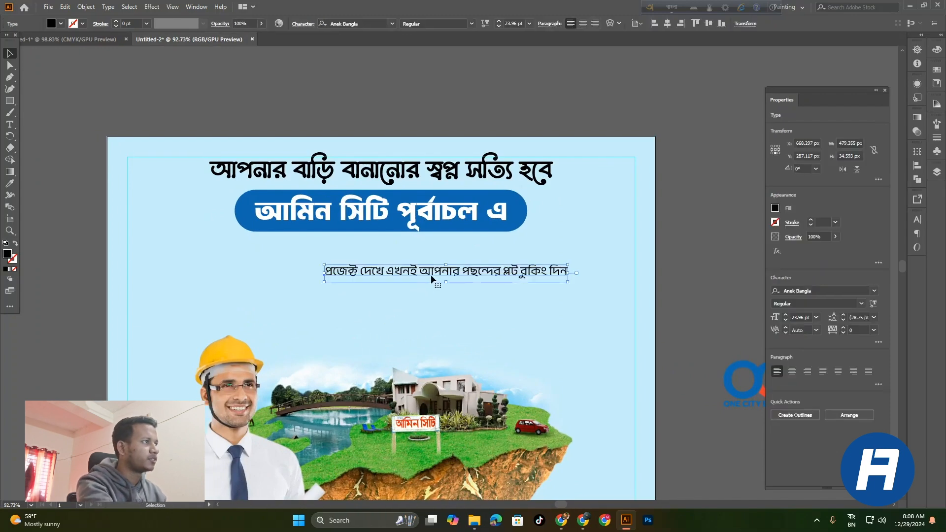
pyautogui.moveTo(431, 273); pyautogui.dragTo(363, 268)
pyautogui.moveTo(498, 264); pyautogui.dragTo(543, 266)
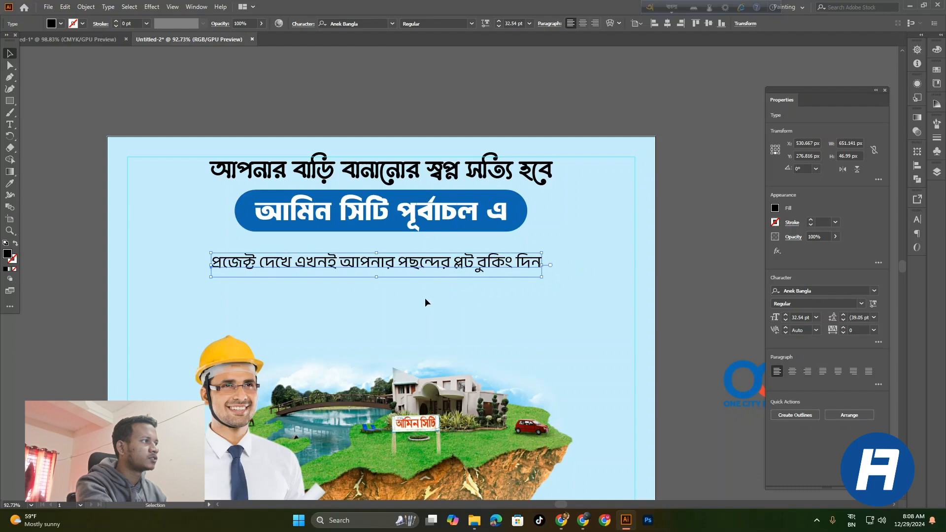
# - Cut "বুকিং দিন" from the end of the new line and make it a separate text object beneath
pyautogui.moveTo(313, 288); pyautogui.dragTo(468, 282)
pyautogui.moveTo(454, 314); pyautogui.dragTo(455, 286)
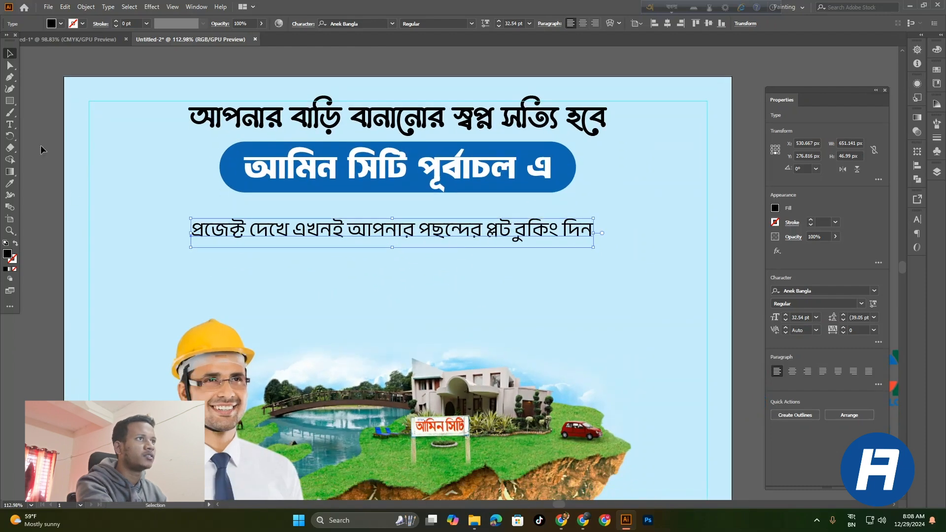
pyautogui.click(10, 125)
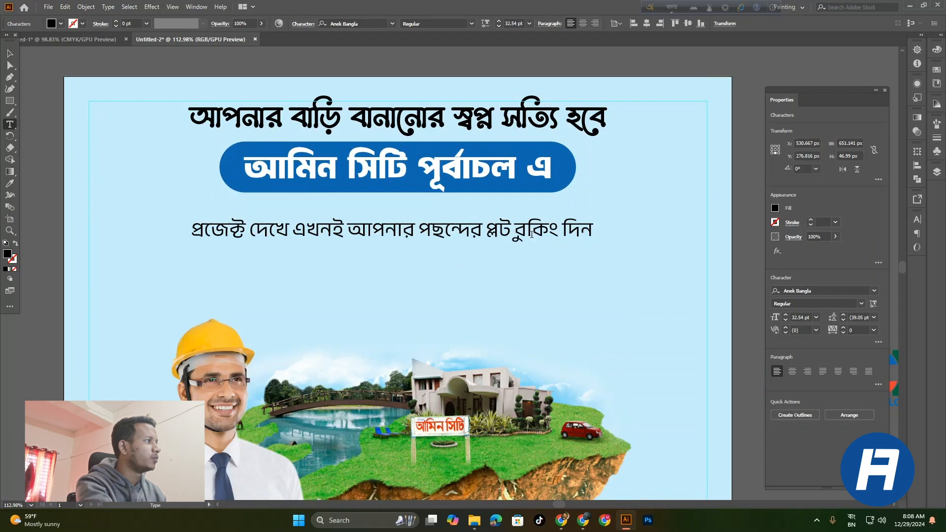
pyautogui.moveTo(515, 229); pyautogui.dragTo(594, 233)
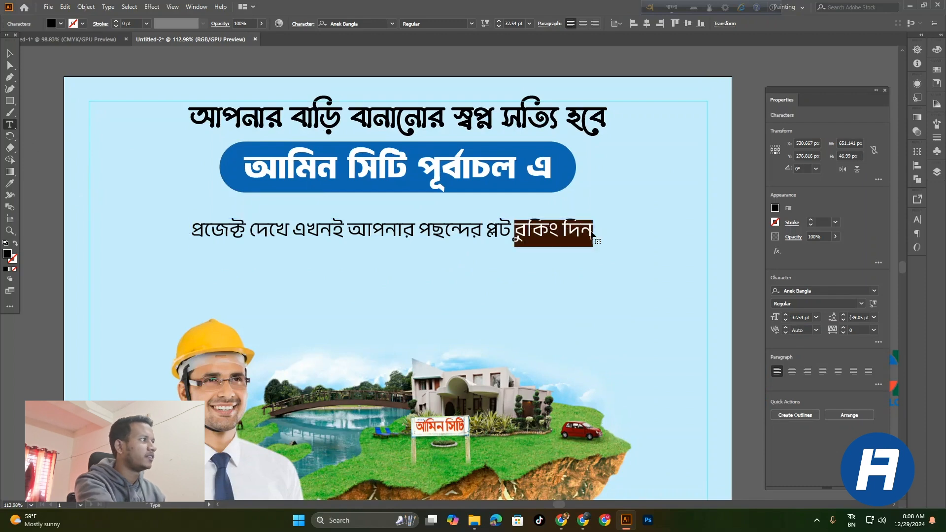
pyautogui.press('BackSpace')
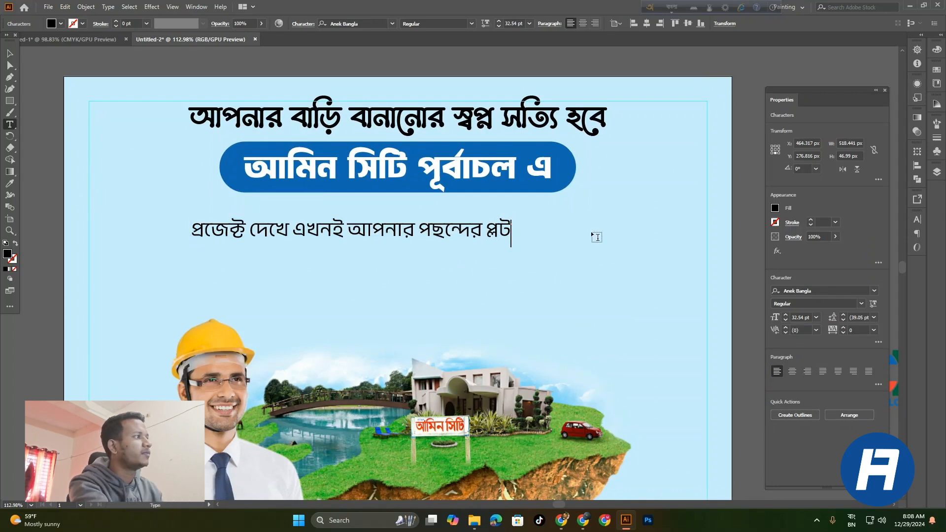
pyautogui.click(400, 294)
pyautogui.write('বুকিং দিন')
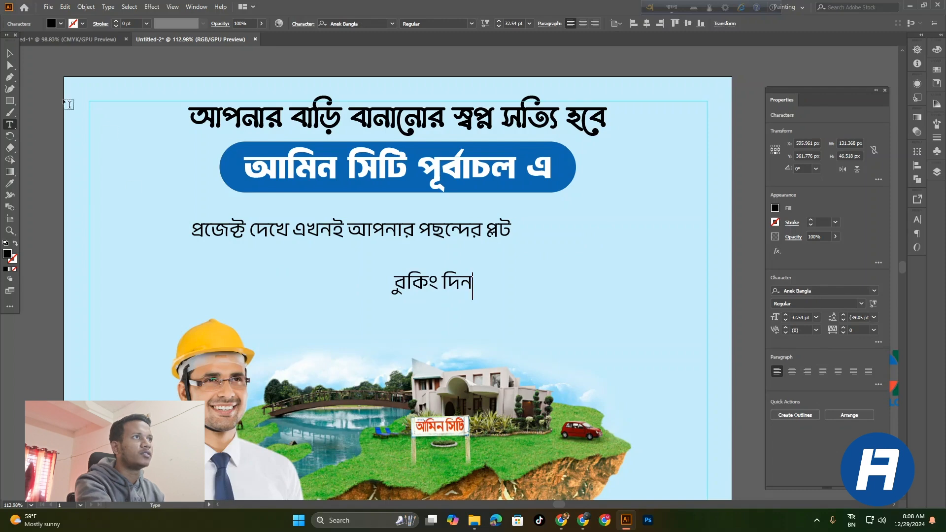
# - Move the shortened line up centred close beneath the blue pill and enlarge "বুকিং দিন" to about 55 pt
pyautogui.click(13, 54)
pyautogui.moveTo(472, 225); pyautogui.dragTo(515, 208)
pyautogui.click(468, 287)
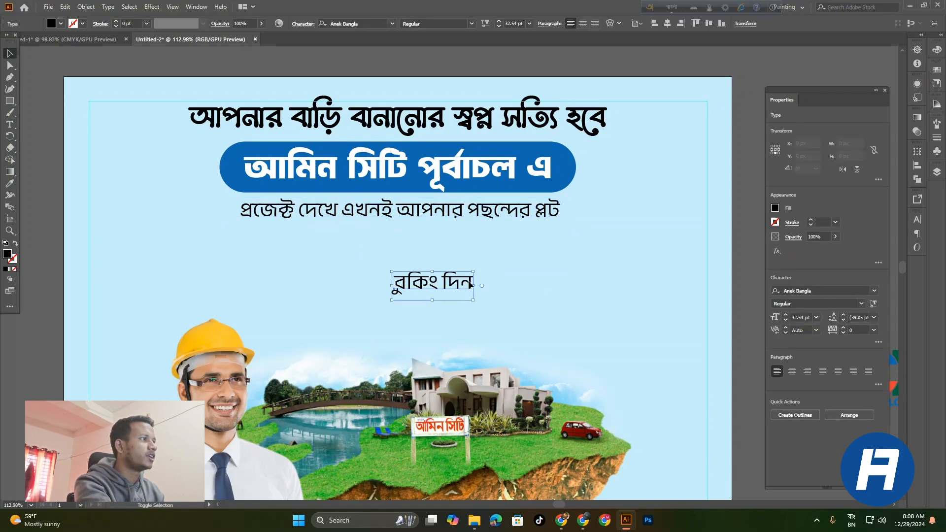
pyautogui.moveTo(473, 287); pyautogui.dragTo(438, 308)
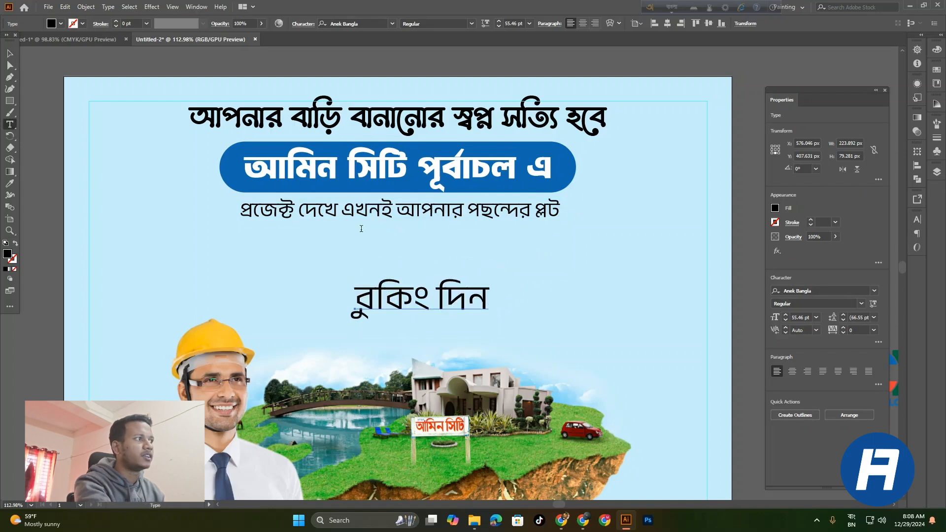
# - Split "বুকিং" off from "দিন" into its own text object and position it below the shortened line
pyautogui.moveTo(425, 296); pyautogui.dragTo(313, 289)
pyautogui.hotkey('ctrl', 'c')
pyautogui.press('BackSpace')
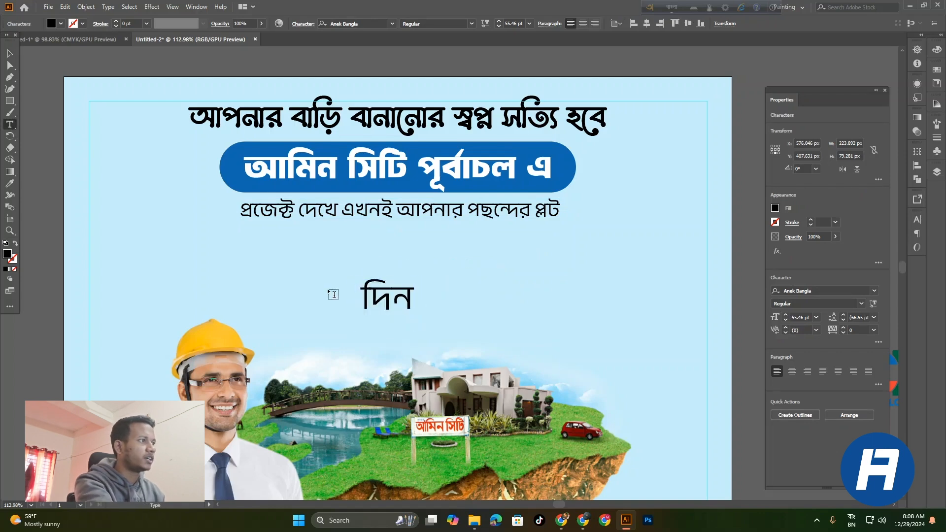
pyautogui.press('BackSpace')
pyautogui.press('Escape')
pyautogui.click(299, 257)
pyautogui.hotkey('ctrl', 'v')
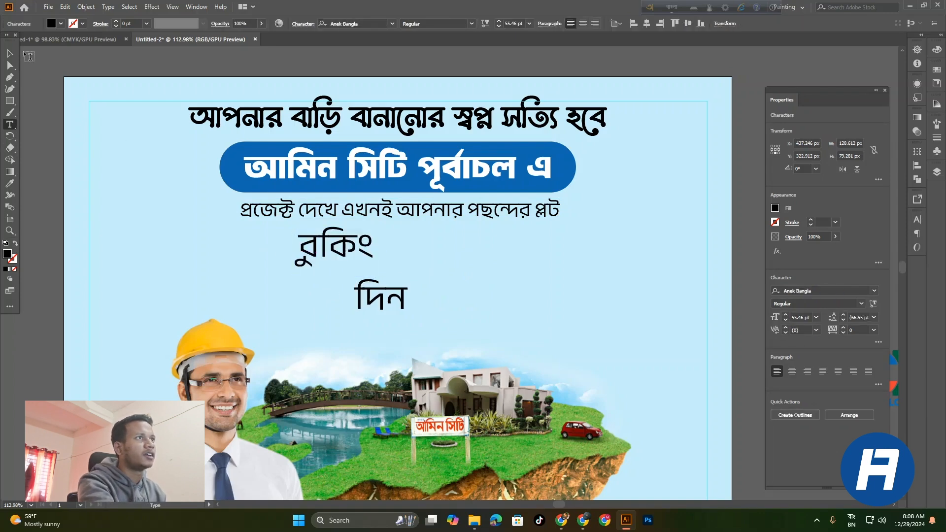
pyautogui.press('Escape')
pyautogui.moveTo(350, 252); pyautogui.dragTo(344, 261)
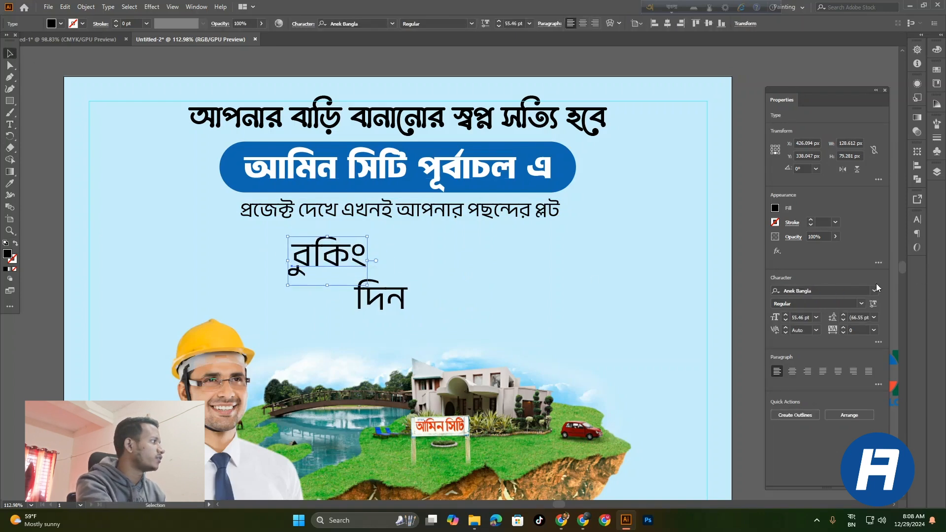
# - Set the font of "বুকিং" to Li Shamim Cholontika Old
pyautogui.click(875, 291)
pyautogui.scroll(-10, 870, 408)
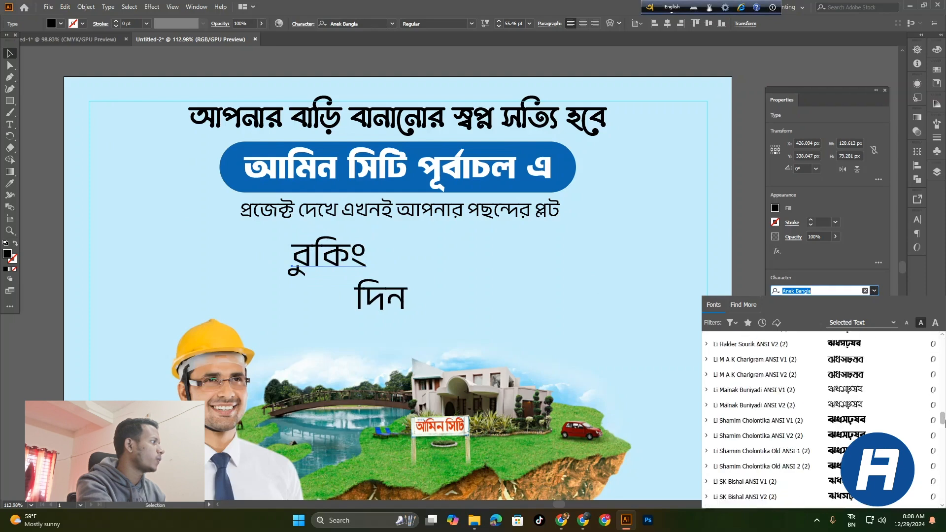
pyautogui.scroll(-2, 860, 416)
pyautogui.scroll(15, 854, 427)
pyautogui.scroll(-15, 860, 443)
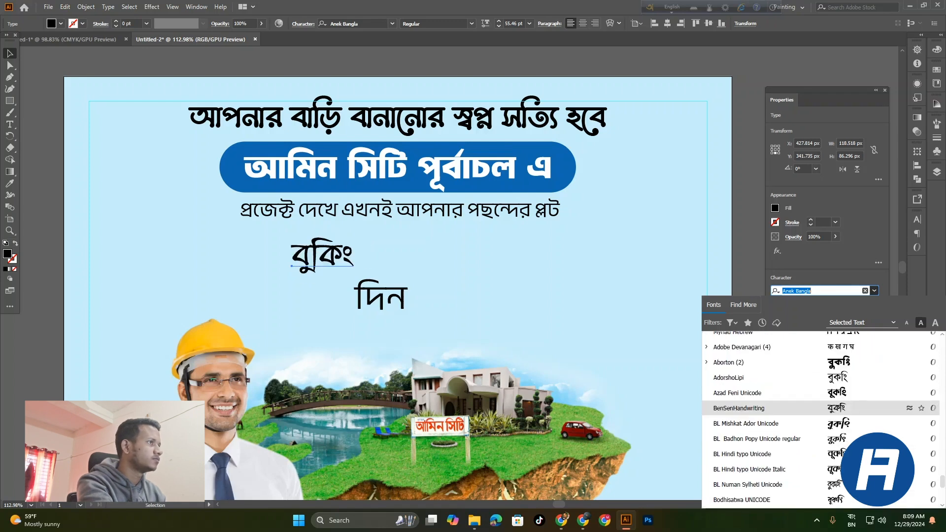
pyautogui.scroll(-2, 854, 437)
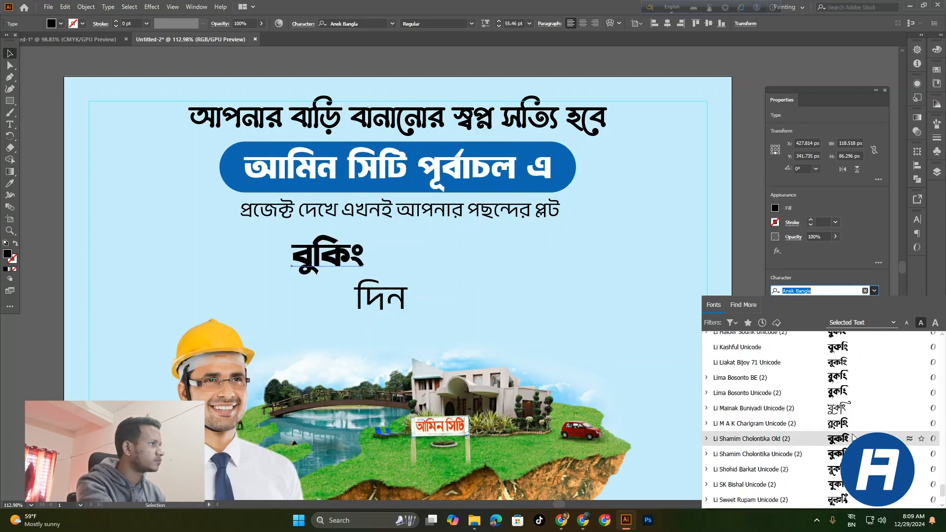
pyautogui.click(854, 437)
pyautogui.click(545, 313)
# - Reduce "দিন" to about 39 pt and place it beside "বুকিং"
pyautogui.moveTo(388, 303); pyautogui.dragTo(417, 280)
pyautogui.scroll(5, 416, 281)
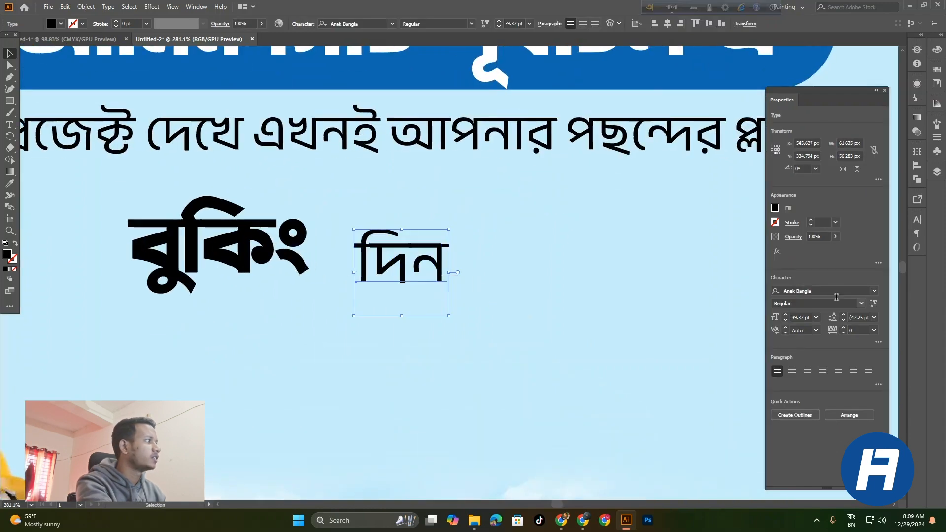
# - Set "দিন" to SemiBold and move it and "বুকিং" down to just above the island
pyautogui.click(860, 303)
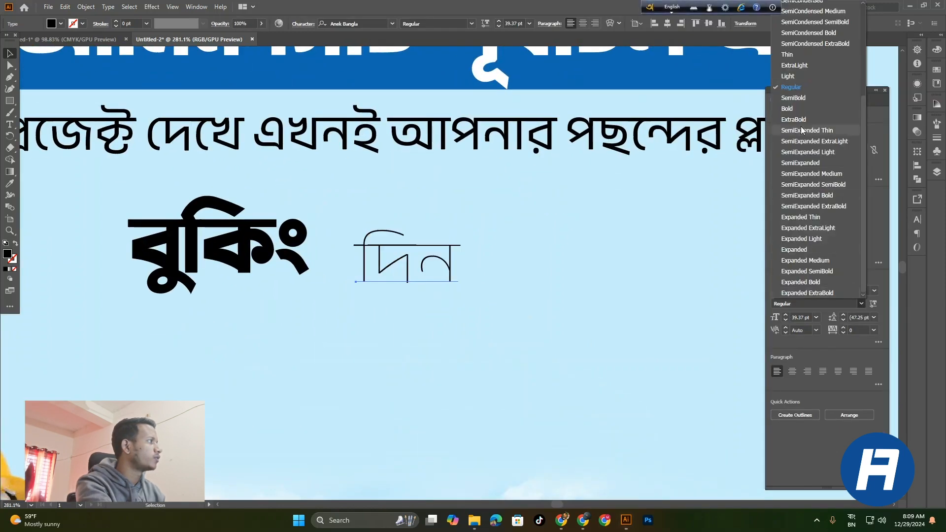
pyautogui.click(803, 101)
pyautogui.scroll(-5, 545, 306)
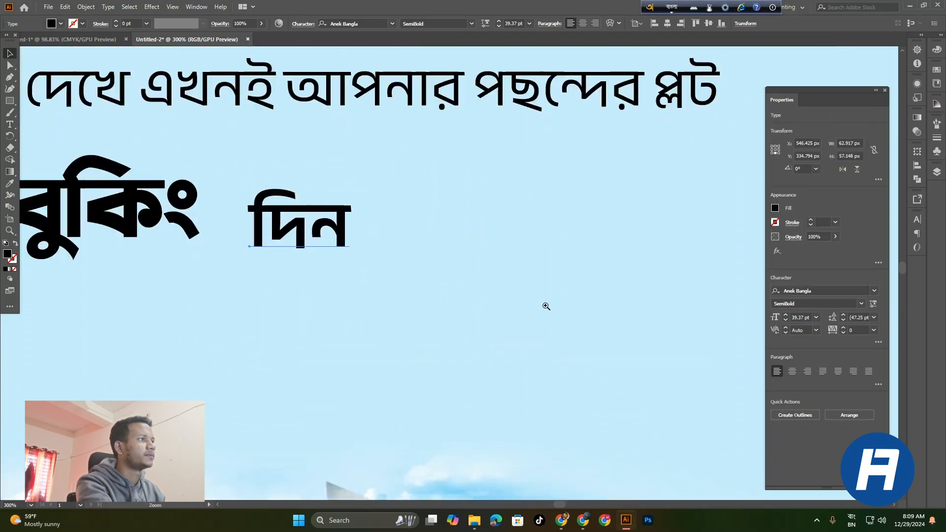
pyautogui.moveTo(454, 275); pyautogui.dragTo(453, 328)
pyautogui.scroll(4, 398, 280)
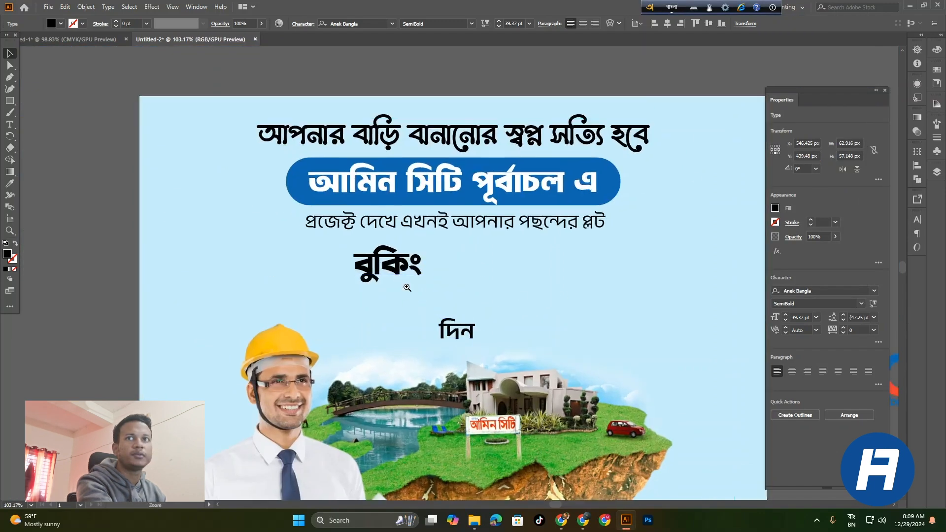
pyautogui.click(409, 328)
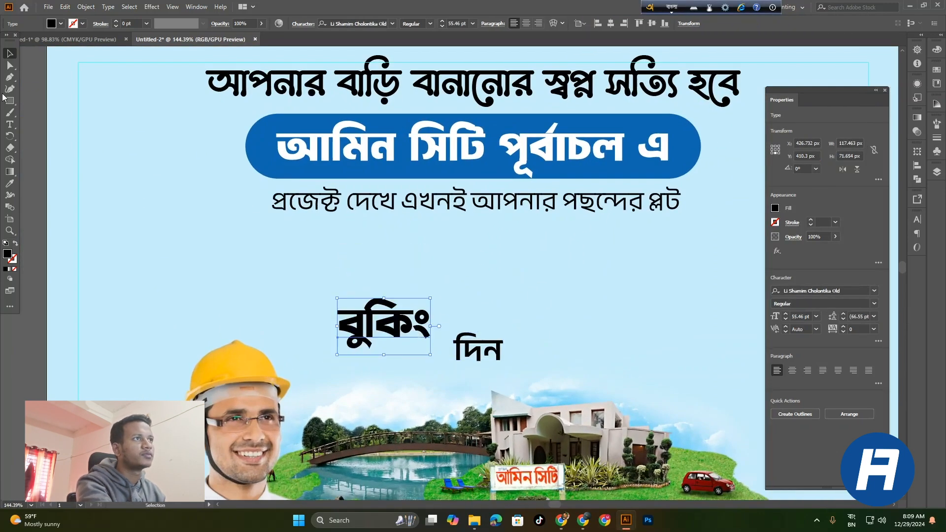
# - Draw a red rectangle about 133 × 59 px beneath the "প্রজেক্ট দেখে" line and fully round its corners into a pill
pyautogui.moveTo(348, 230); pyautogui.dragTo(454, 277)
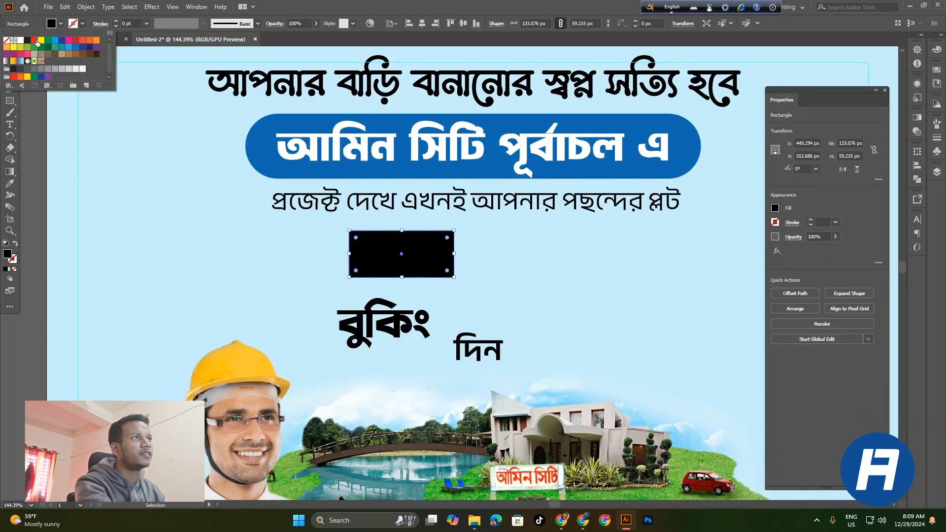
pyautogui.click(40, 41)
pyautogui.moveTo(357, 235); pyautogui.dragTo(400, 253)
pyautogui.click(265, 250)
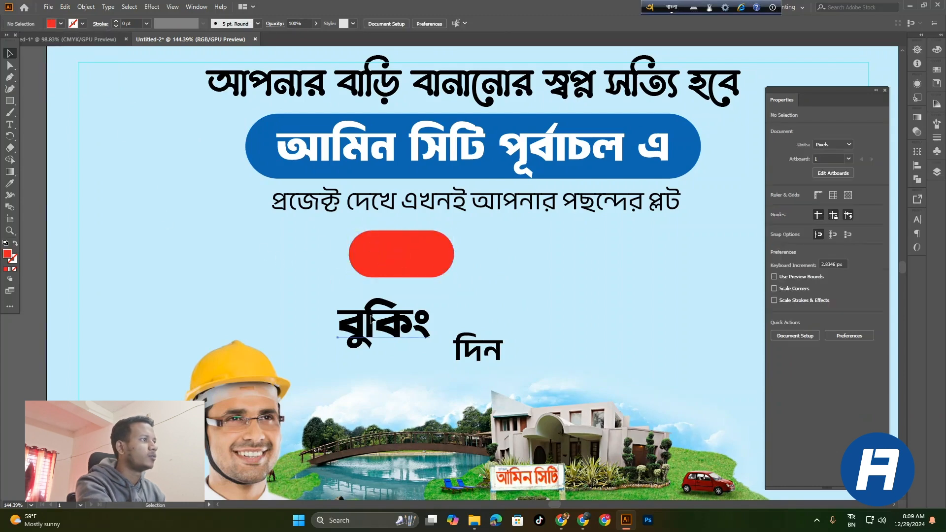
# - Bring "বুকিং" to the front, reduce it to about 42 pt and centre it on the red pill
pyautogui.rightClick(371, 316)
pyautogui.moveTo(518, 266)
pyautogui.click(559, 265)
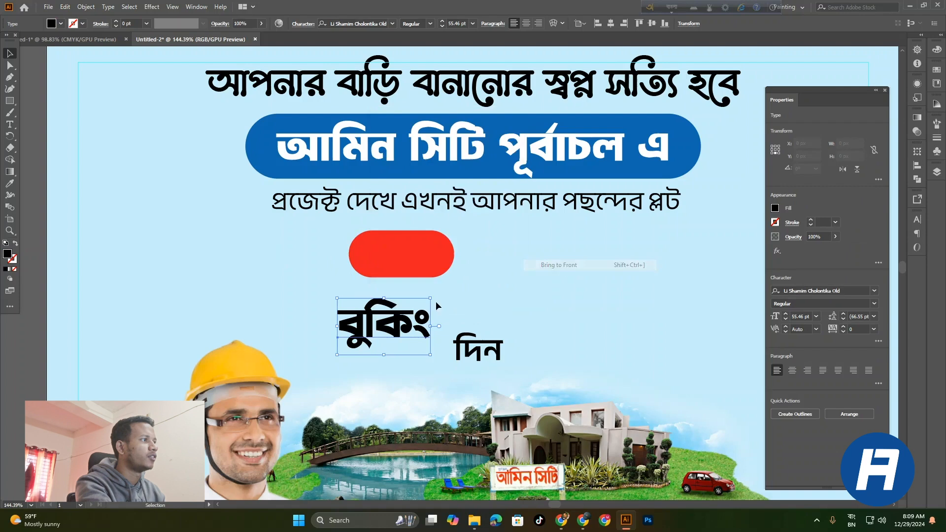
pyautogui.scroll(2, 405, 307)
pyautogui.moveTo(429, 345); pyautogui.dragTo(449, 256)
pyautogui.moveTo(429, 258); pyautogui.dragTo(426, 252)
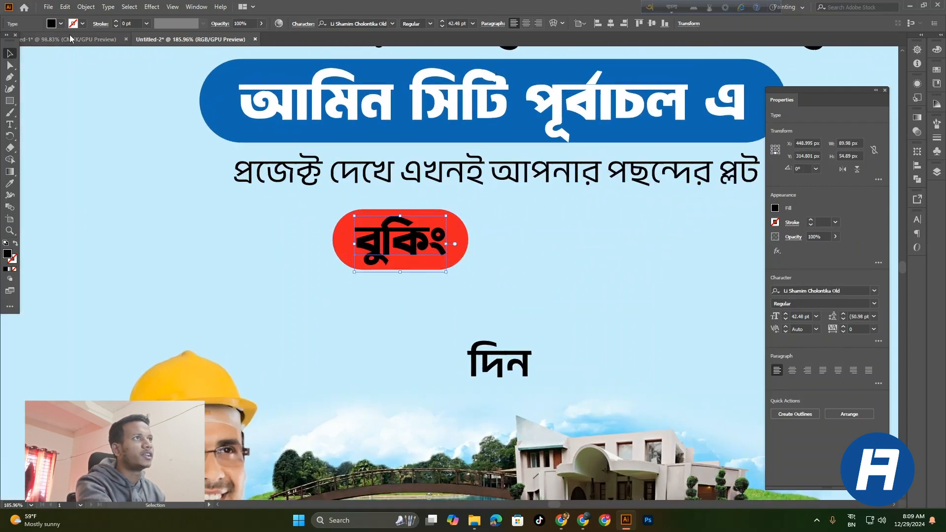
# - Fill "বুকিং" with white
pyautogui.click(60, 23)
pyautogui.click(19, 41)
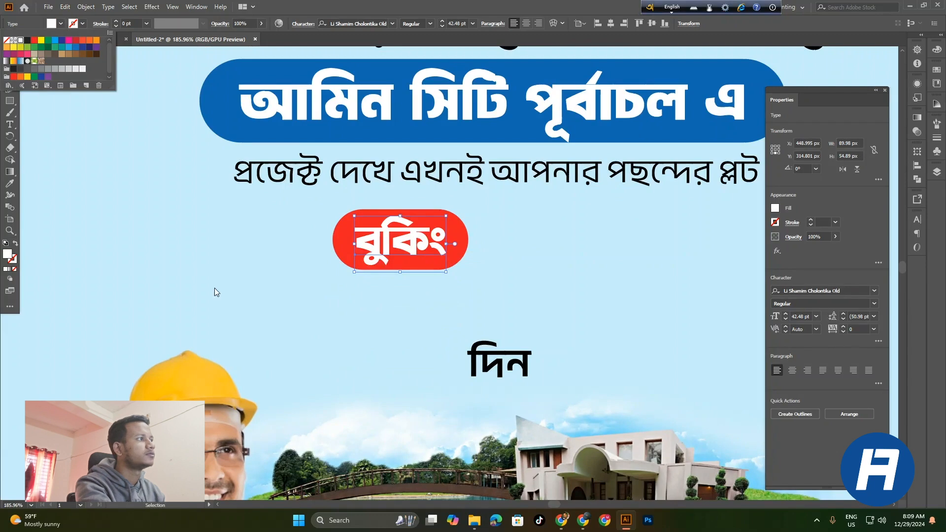
pyautogui.click(486, 299)
# - Draw a white fully rounded pill about 81 × 33 px overlapping the red pill's right end, and arrange the red pill and "বুকিং" in front
pyautogui.scroll(1, 486, 300)
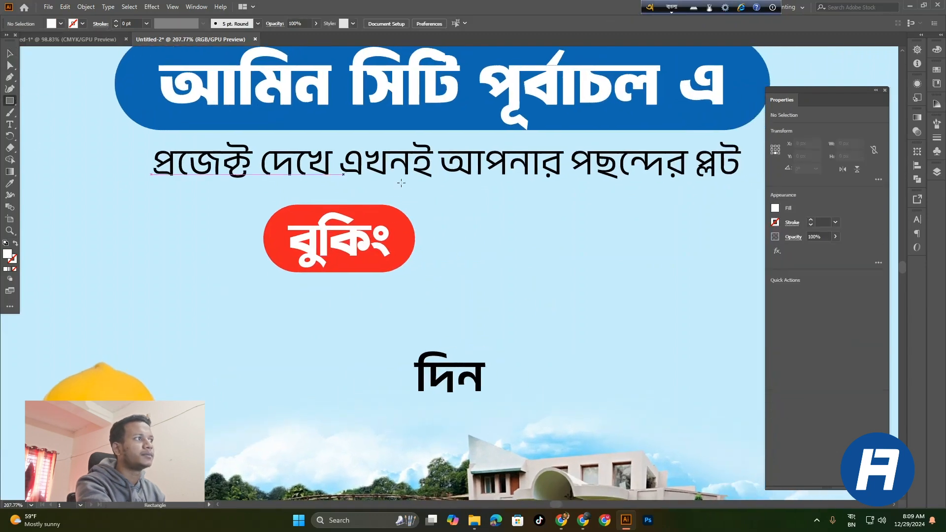
pyautogui.moveTo(452, 252); pyautogui.dragTo(488, 259)
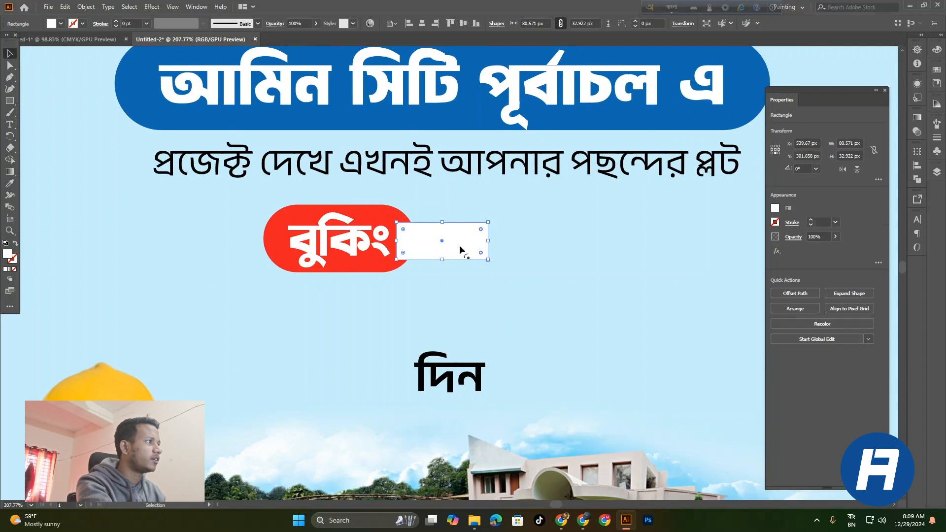
pyautogui.click(375, 283)
pyautogui.rightClick(318, 228)
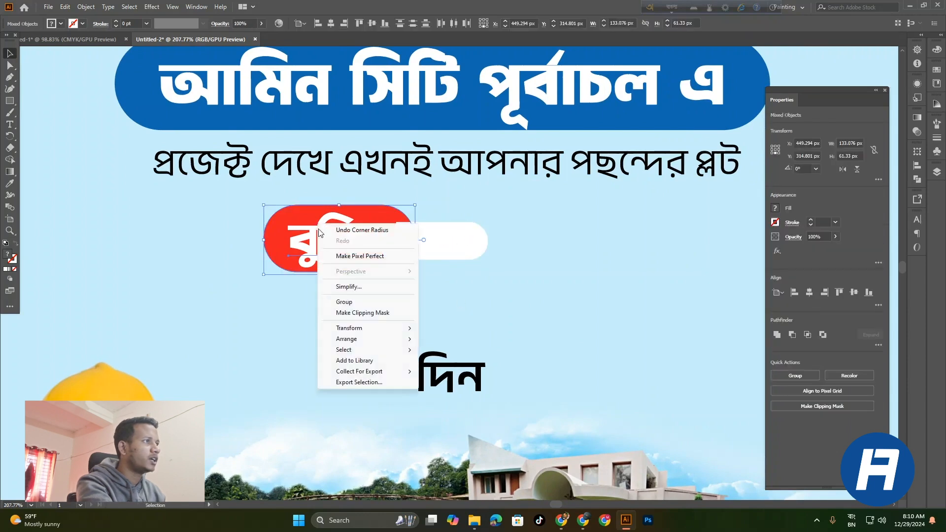
pyautogui.moveTo(354, 339)
pyautogui.click(442, 396)
# - Bring "দিন" to the front and centre it on the exposed part of the white pill
pyautogui.moveTo(455, 370); pyautogui.dragTo(452, 252)
pyautogui.scroll(4, 452, 252)
pyautogui.rightClick(490, 266)
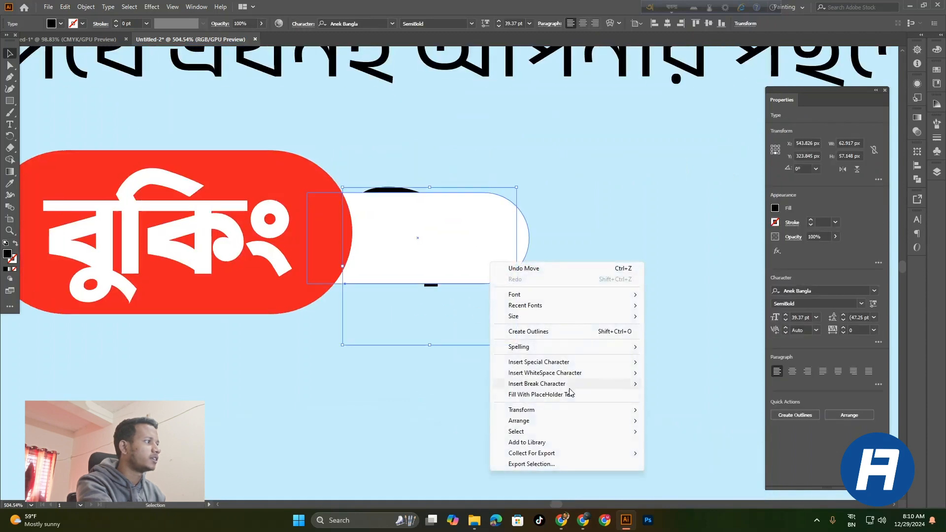
pyautogui.moveTo(530, 425)
pyautogui.click(658, 420)
pyautogui.moveTo(518, 267); pyautogui.dragTo(483, 247)
pyautogui.click(586, 317)
pyautogui.moveTo(575, 318); pyautogui.dragTo(428, 351)
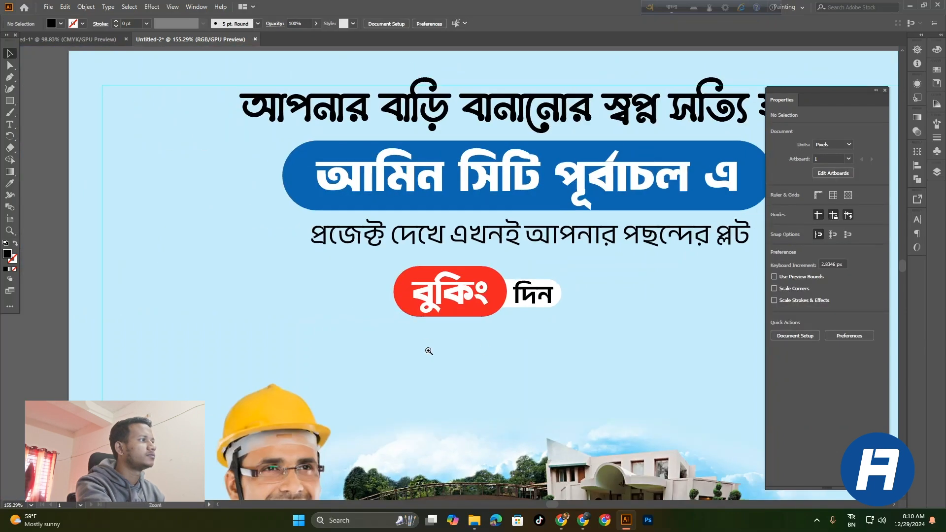
# - Group the booking badge and centre all the headline lines horizontally on the artboard
pyautogui.moveTo(551, 288); pyautogui.dragTo(564, 286)
pyautogui.hotkey('ctrl', 'g')
pyautogui.moveTo(560, 368); pyautogui.dragTo(369, 298)
pyautogui.moveTo(369, 308); pyautogui.dragTo(360, 119)
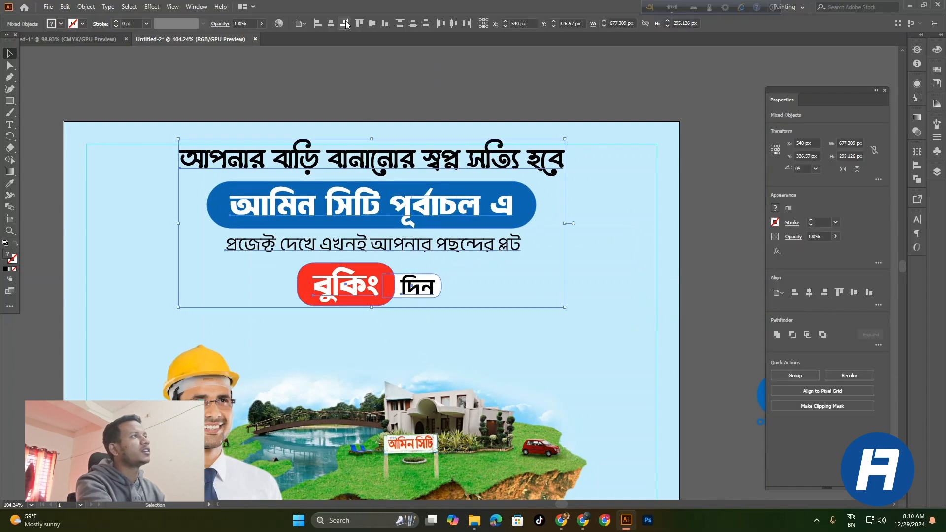
pyautogui.click(331, 24)
pyautogui.click(301, 24)
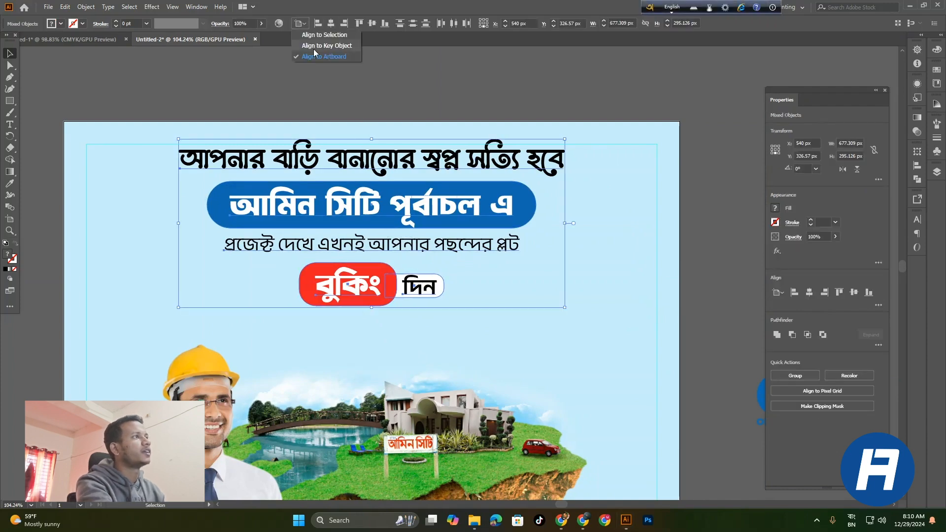
pyautogui.click(350, 56)
# - Enlarge the whole headline block to about 765 × 333 px, keeping it centred within the margin guides above the island
pyautogui.scroll(-3, 378, 134)
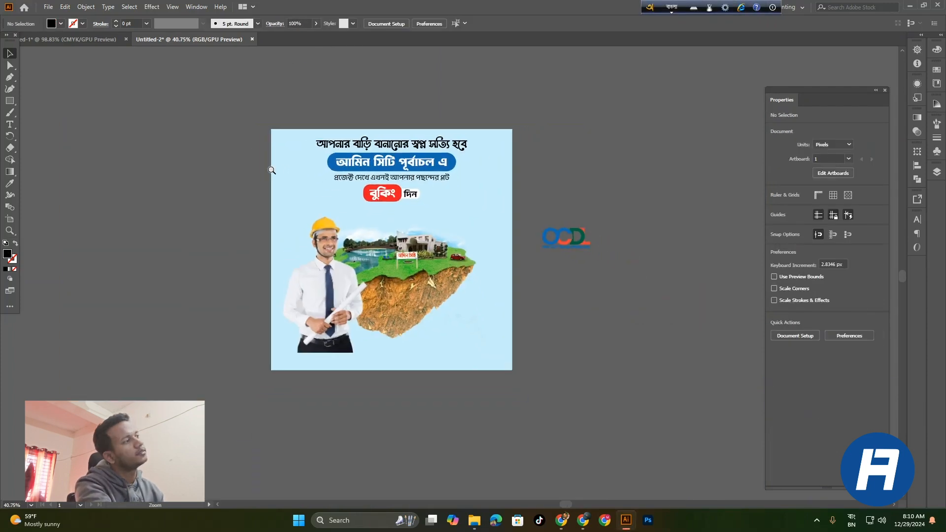
pyautogui.scroll(2, 328, 156)
pyautogui.scroll(2, 440, 215)
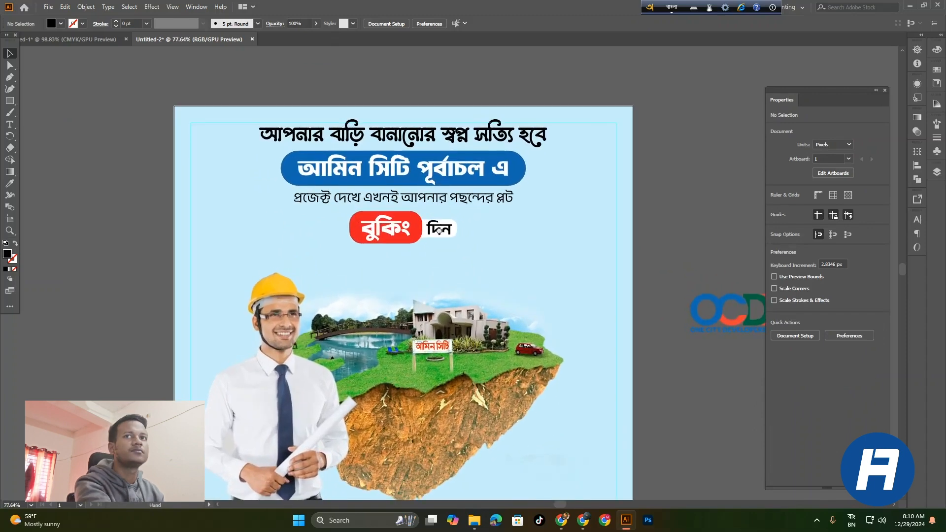
pyautogui.moveTo(488, 252); pyautogui.dragTo(364, 94)
pyautogui.moveTo(404, 248)
pyautogui.mouseDown()
pyautogui.moveTo(403, 274)
pyautogui.moveTo(403, 261)
pyautogui.mouseUp()
pyautogui.moveTo(427, 180); pyautogui.dragTo(428, 187)
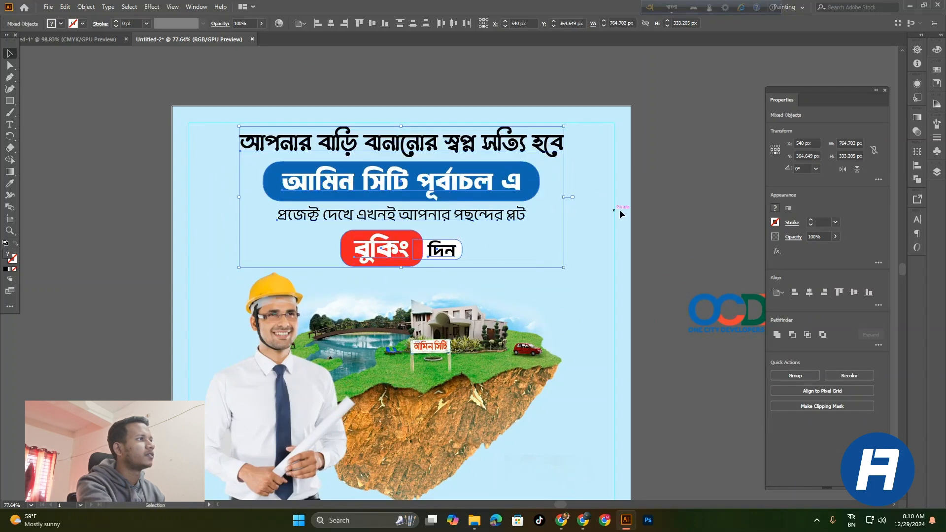
pyautogui.click(610, 214)
# - Copy the plot-size line from the prepared text document into the advert and place it outside the artboard below the logo
pyautogui.scroll(-5, 524, 253)
pyautogui.moveTo(524, 256); pyautogui.dragTo(457, 249)
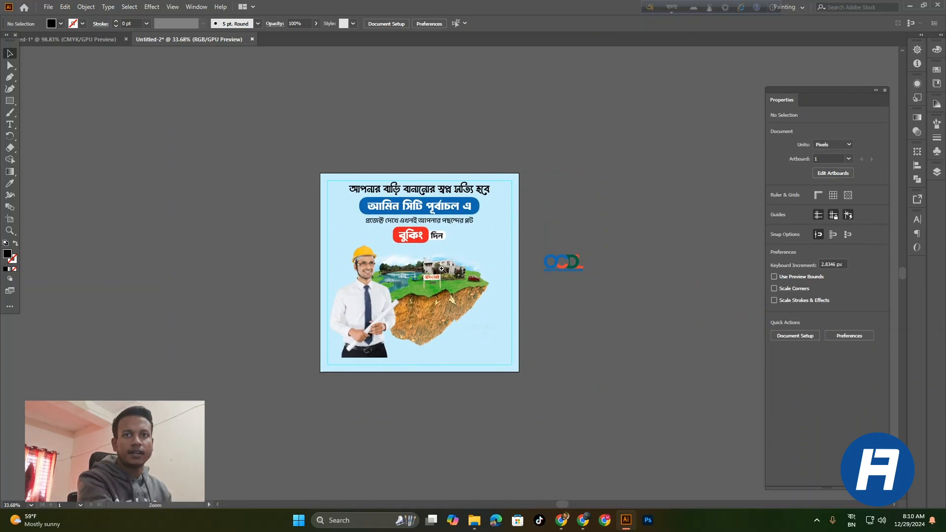
pyautogui.scroll(3, 473, 296)
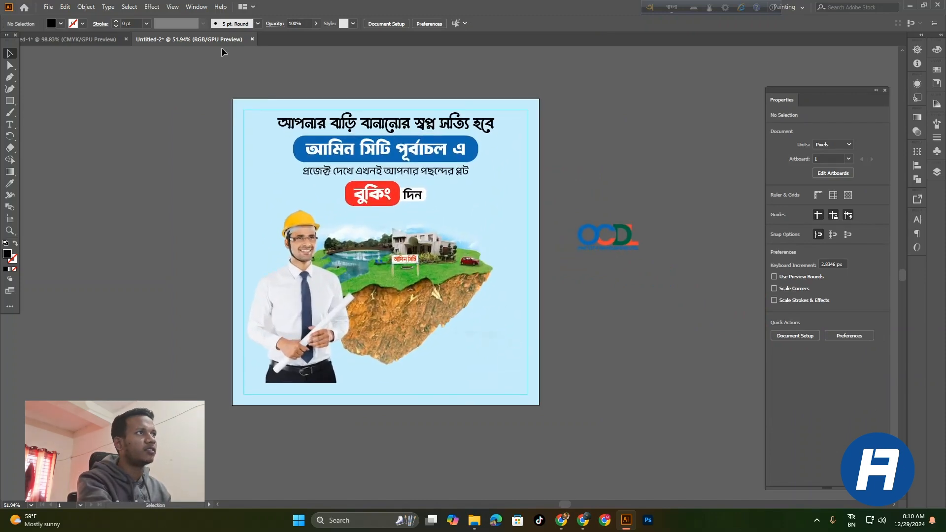
pyautogui.click(102, 42)
pyautogui.click(394, 188)
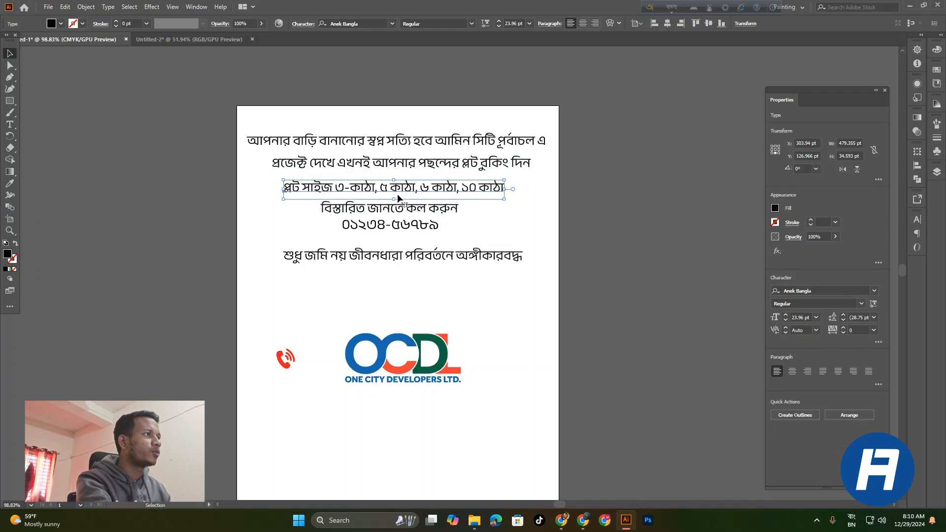
pyautogui.click(201, 41)
pyautogui.moveTo(537, 368); pyautogui.dragTo(511, 401)
pyautogui.write('প্লট সাইজ ৩-কাঠা, ৫ কাঠা, ৬ কাঠা, ১০ কাঠা')
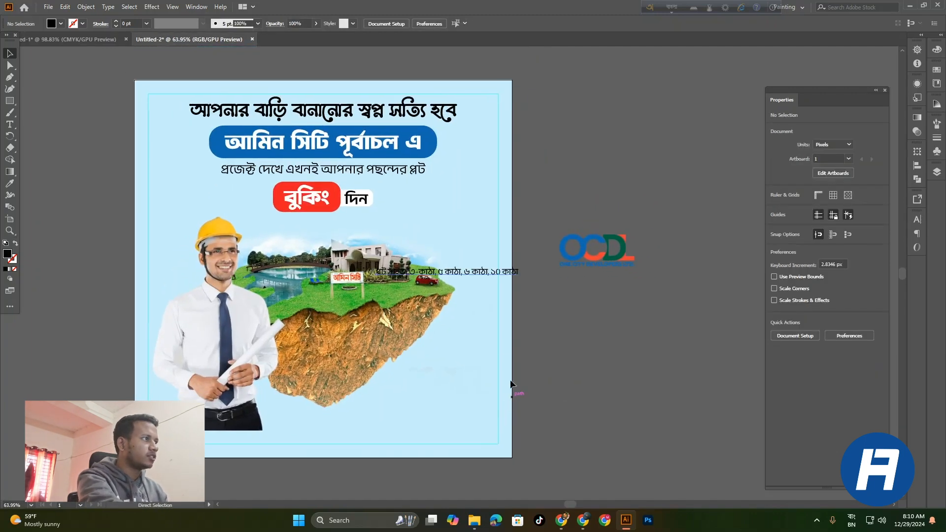
pyautogui.moveTo(482, 274); pyautogui.dragTo(637, 321)
# - Draw a fully rounded pill about 147 × 37 px to the lower right of the island, filled with the logo's dark green
pyautogui.moveTo(607, 353); pyautogui.dragTo(678, 380)
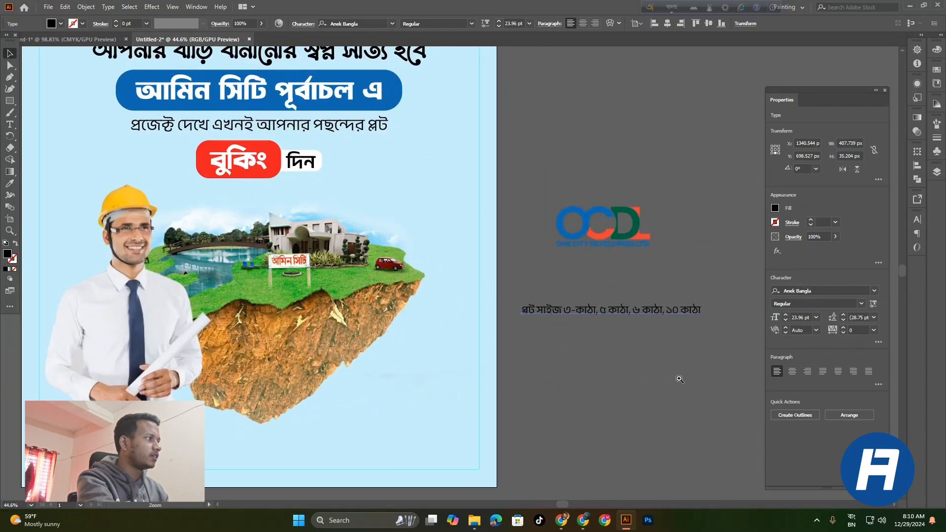
pyautogui.moveTo(592, 368); pyautogui.dragTo(536, 363)
pyautogui.click(551, 336)
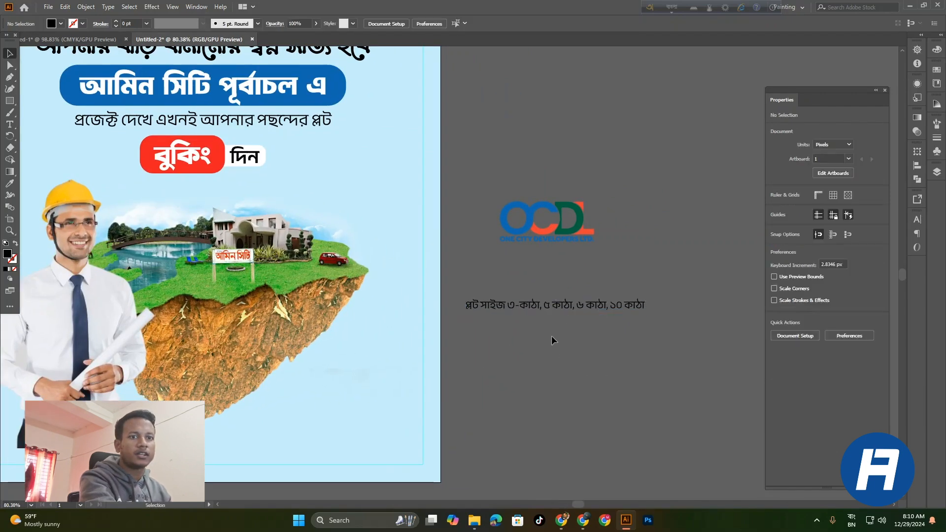
pyautogui.moveTo(556, 344); pyautogui.dragTo(589, 331)
pyautogui.click(10, 101)
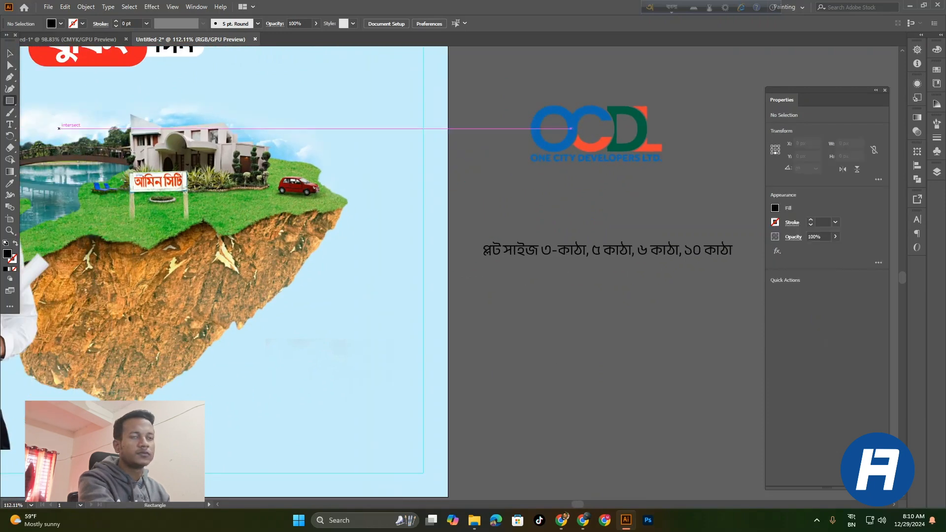
pyautogui.moveTo(301, 316); pyautogui.dragTo(392, 339)
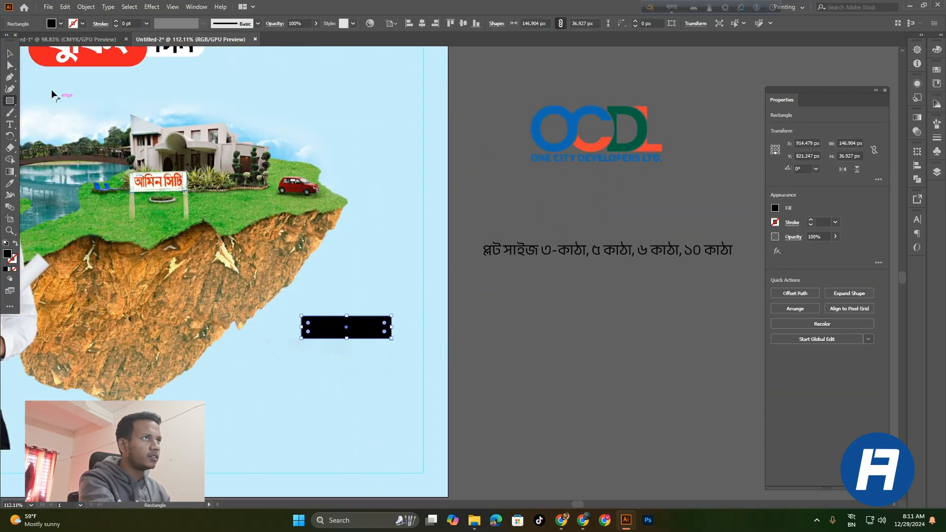
pyautogui.click(10, 184)
pyautogui.click(624, 111)
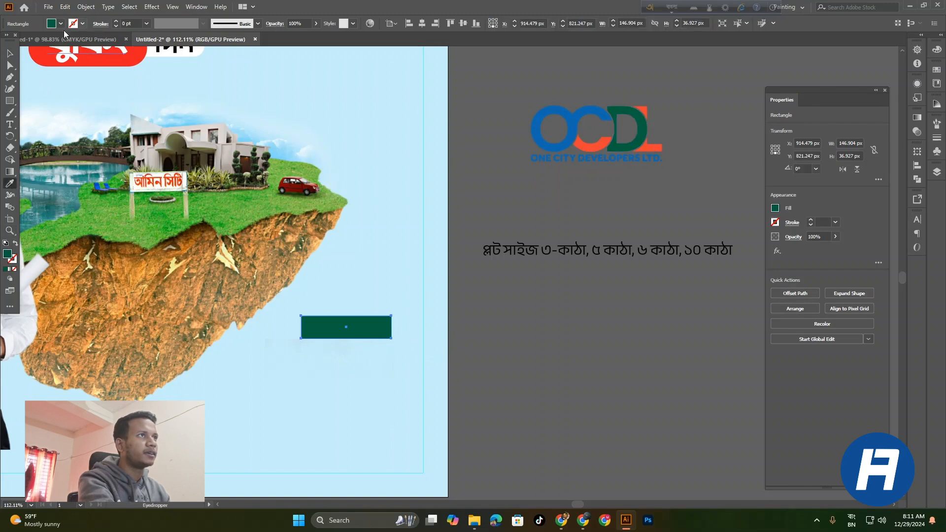
pyautogui.click(11, 54)
pyautogui.moveTo(344, 329); pyautogui.dragTo(347, 329)
pyautogui.click(486, 335)
# - Split "প্লট সাইজ" off the plot-size line into its own text object on the green pill
pyautogui.moveTo(487, 335); pyautogui.dragTo(557, 318)
pyautogui.press('t')
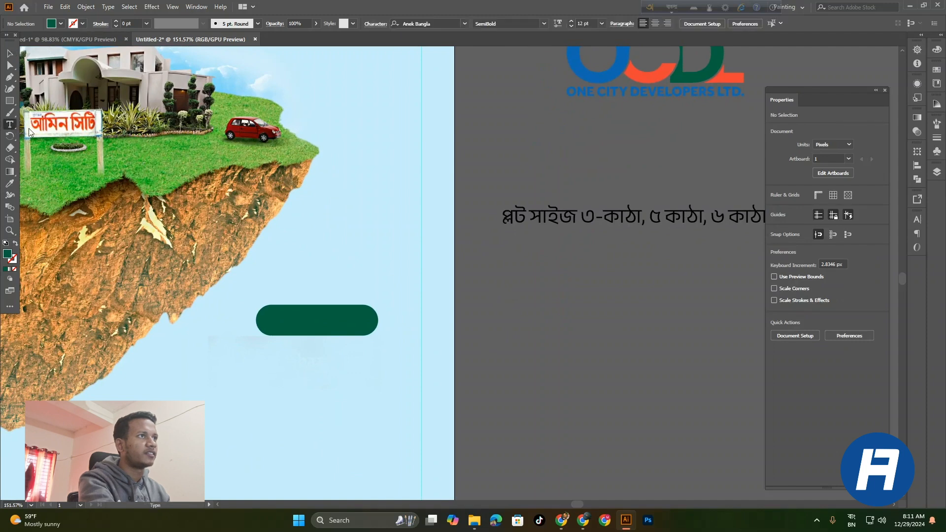
pyautogui.moveTo(576, 215); pyautogui.dragTo(450, 202)
pyautogui.hotkey('ctrl', 'c')
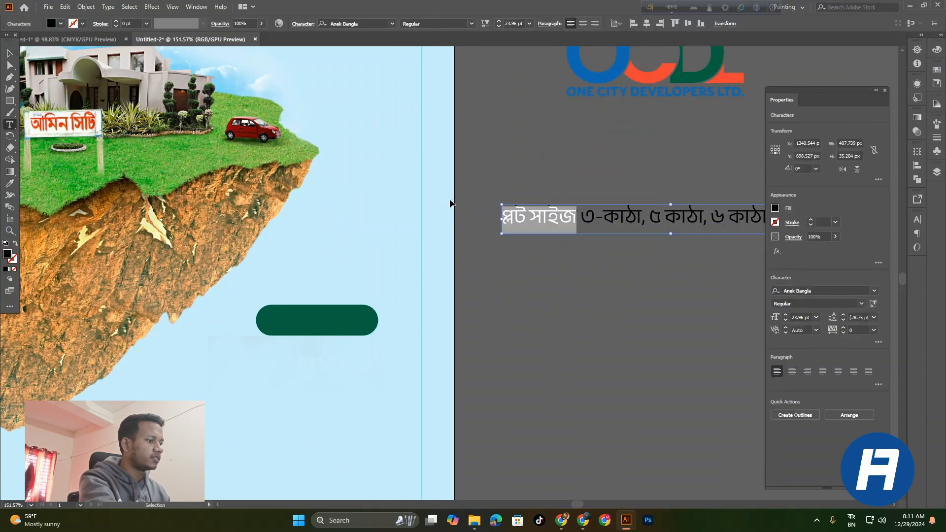
pyautogui.press('BackSpace')
pyautogui.click(301, 323)
pyautogui.hotkey('ctrl', 'v')
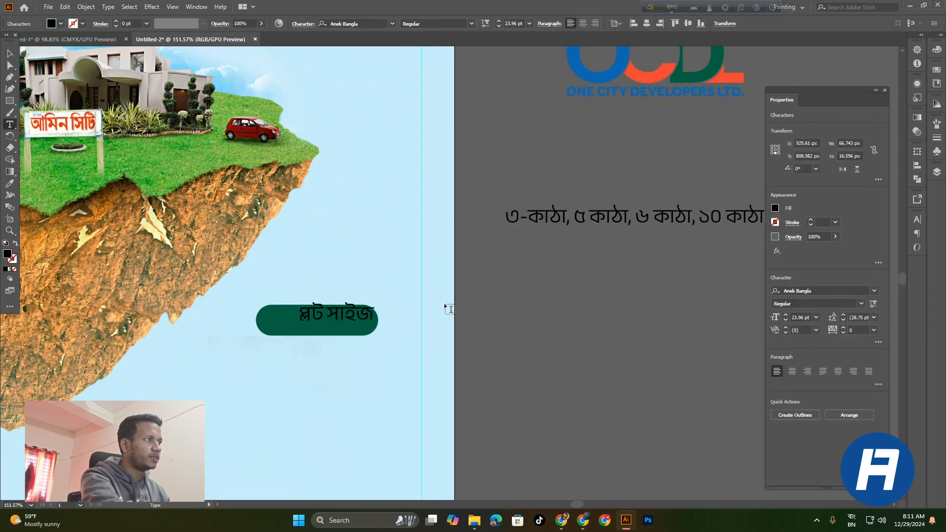
pyautogui.click(10, 54)
# - Fill "প্লট সাইজ" with white, enlarge it to about 31 pt and position it inside the green pill
pyautogui.click(60, 24)
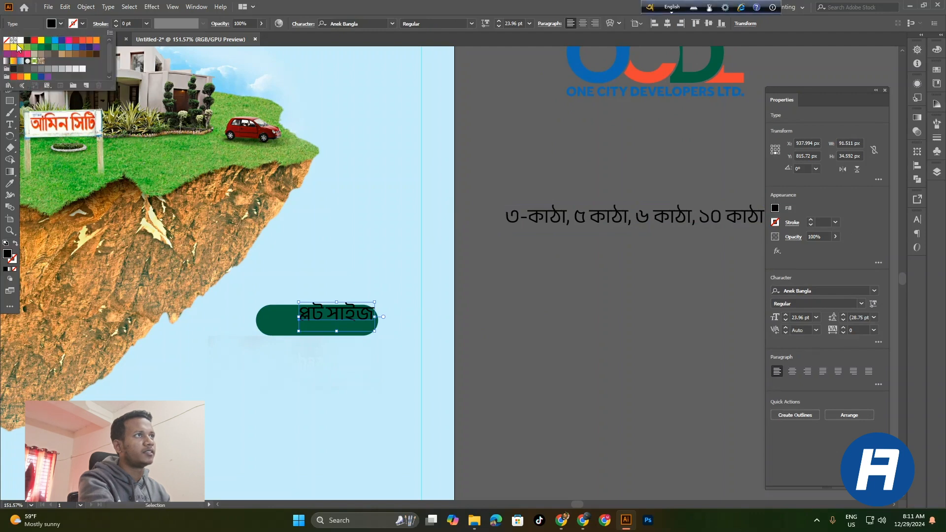
pyautogui.click(20, 42)
pyautogui.scroll(2, 376, 259)
pyautogui.moveTo(391, 331)
pyautogui.mouseDown()
pyautogui.moveTo(360, 335)
pyautogui.moveTo(419, 329)
pyautogui.moveTo(392, 334)
pyautogui.mouseUp()
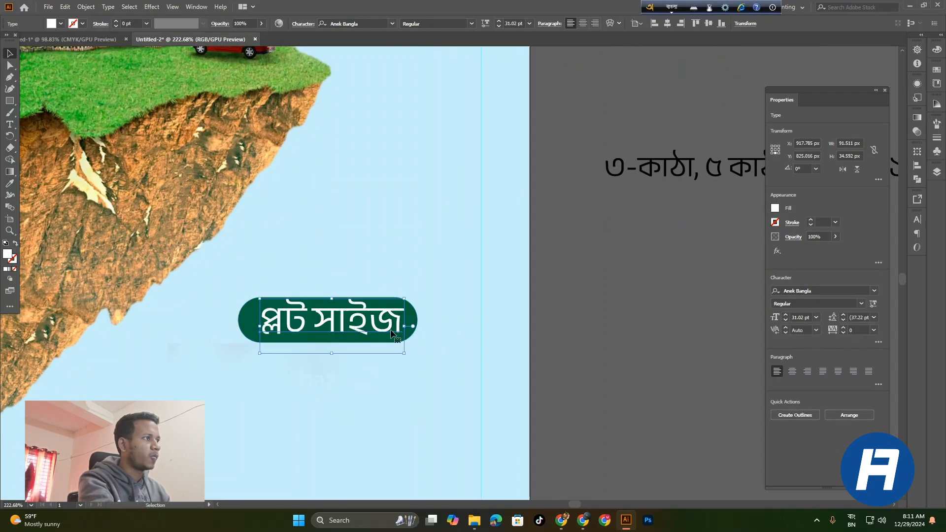
# - Set "প্লট সাইজ" to SemiBold and centre it on the green pill
pyautogui.click(861, 304)
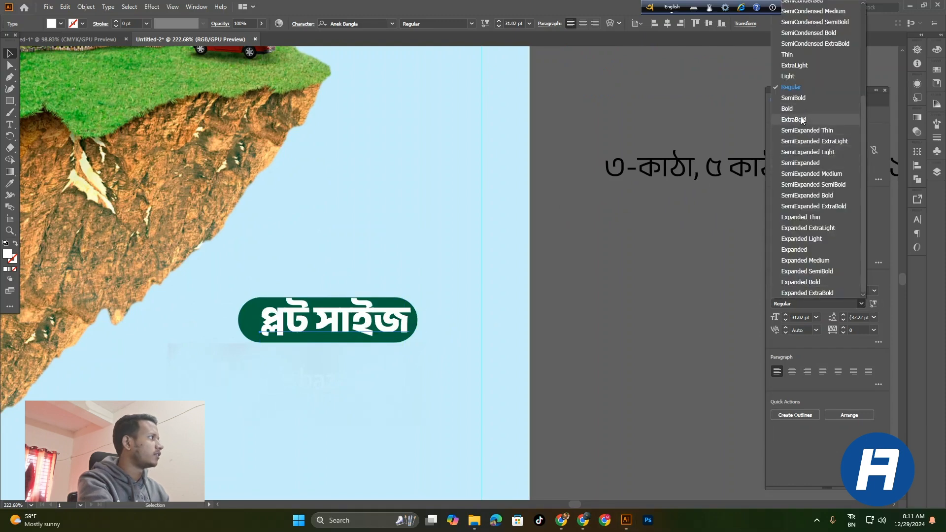
pyautogui.click(791, 97)
pyautogui.click(575, 314)
pyautogui.moveTo(325, 326); pyautogui.dragTo(360, 331)
pyautogui.click(437, 367)
pyautogui.moveTo(437, 369); pyautogui.dragTo(394, 332)
pyautogui.moveTo(396, 366); pyautogui.dragTo(459, 362)
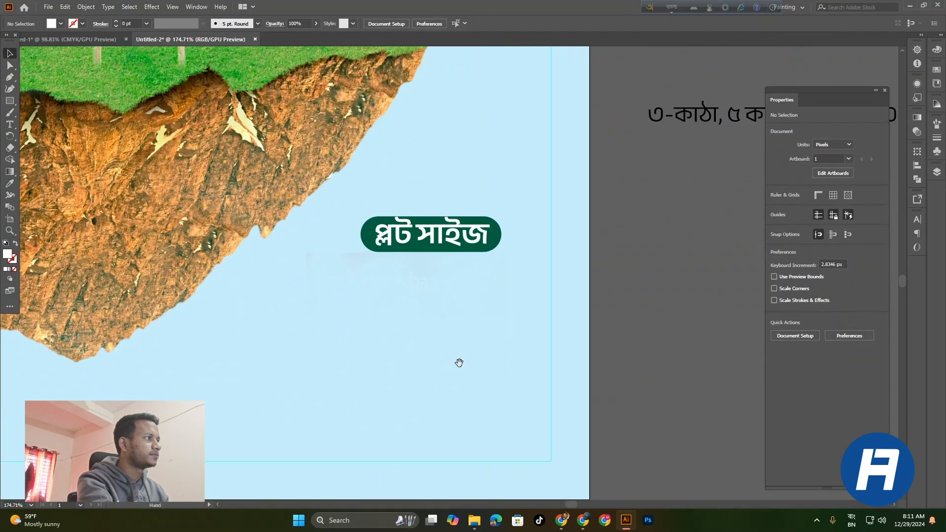
# - Draw a fully rounded pill about 92 × 40 px with a 1 pt black stroke below the green plot-size pill
pyautogui.click(9, 101)
pyautogui.moveTo(323, 274); pyautogui.dragTo(412, 312)
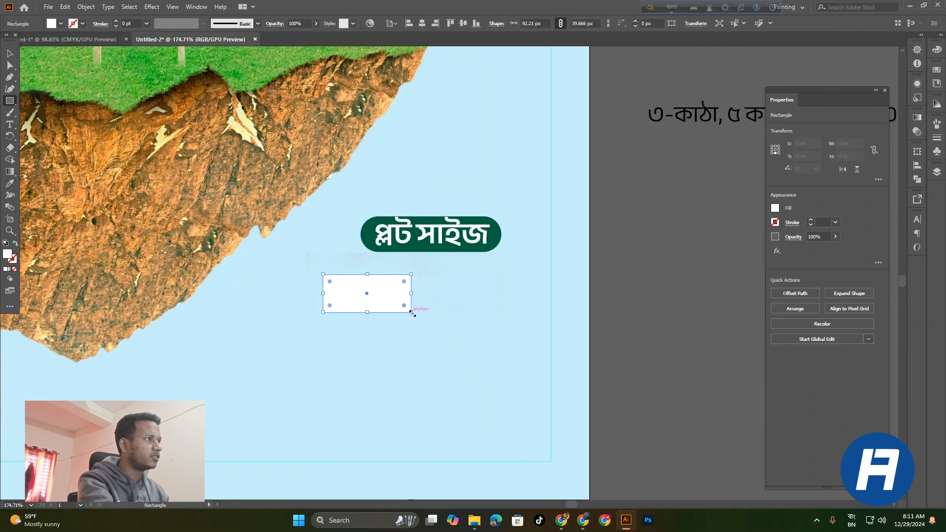
pyautogui.scroll(4, 134, 24)
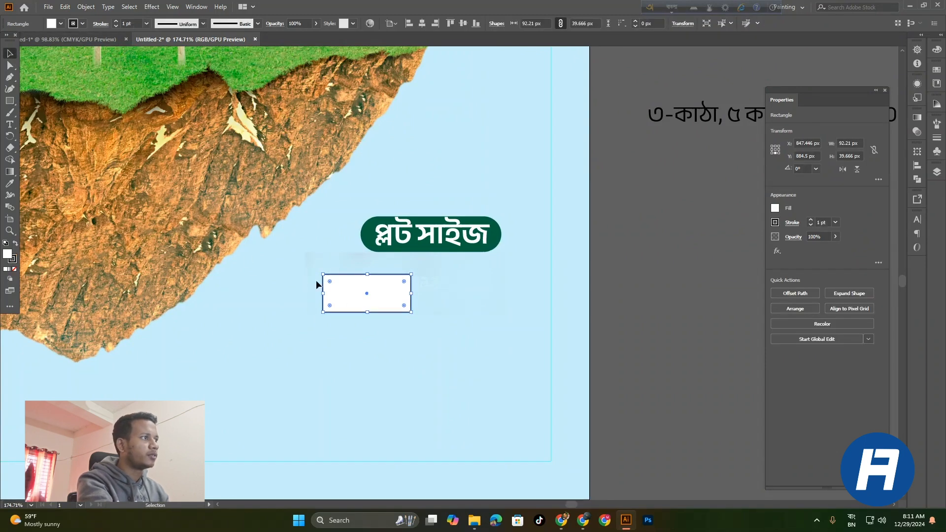
pyautogui.moveTo(329, 281); pyautogui.dragTo(368, 305)
pyautogui.click(340, 332)
pyautogui.scroll(2, 340, 332)
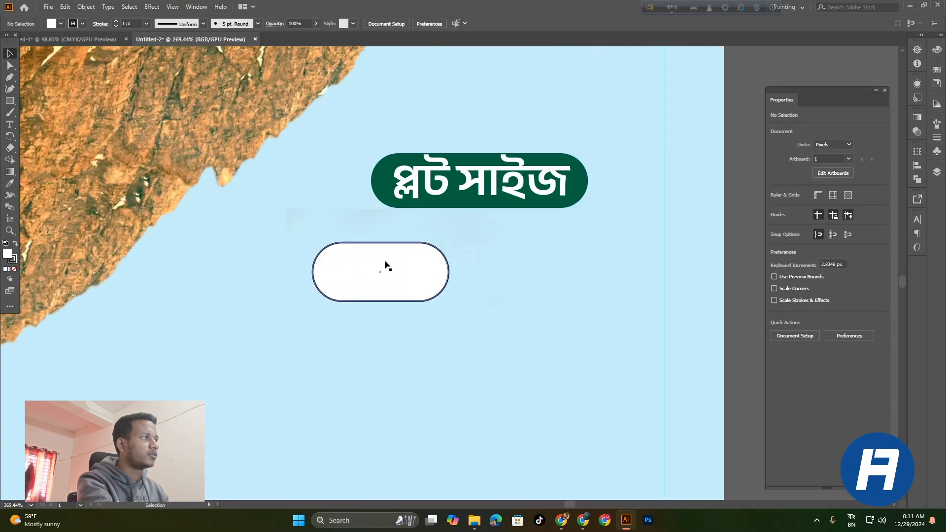
# - Remove the white fill from the new pill so only its black outline remains
pyautogui.click(387, 268)
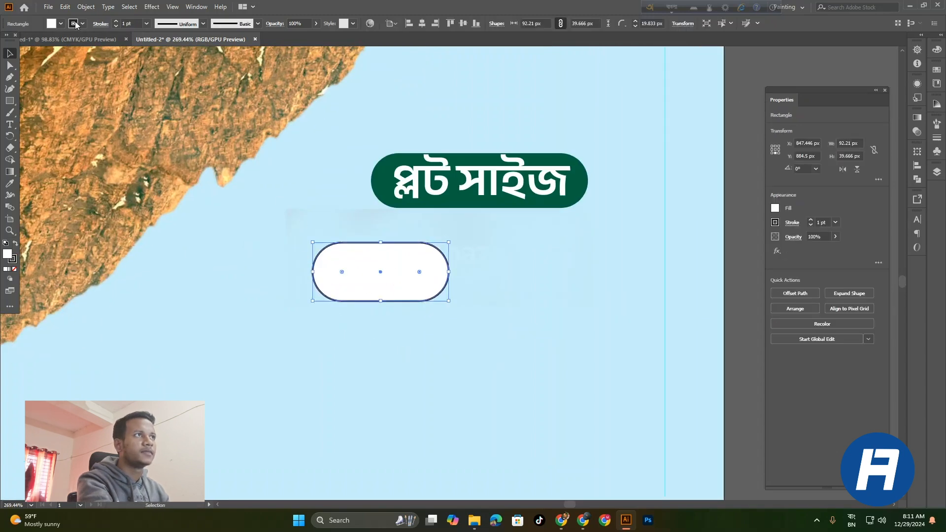
pyautogui.click(60, 24)
pyautogui.click(14, 43)
pyautogui.click(368, 266)
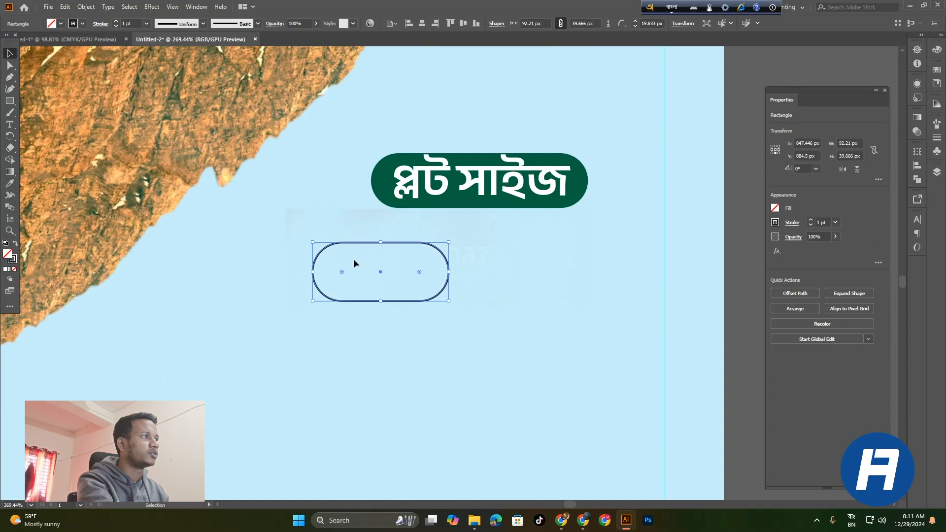
pyautogui.scroll(1, 395, 278)
pyautogui.scroll(-2, 469, 297)
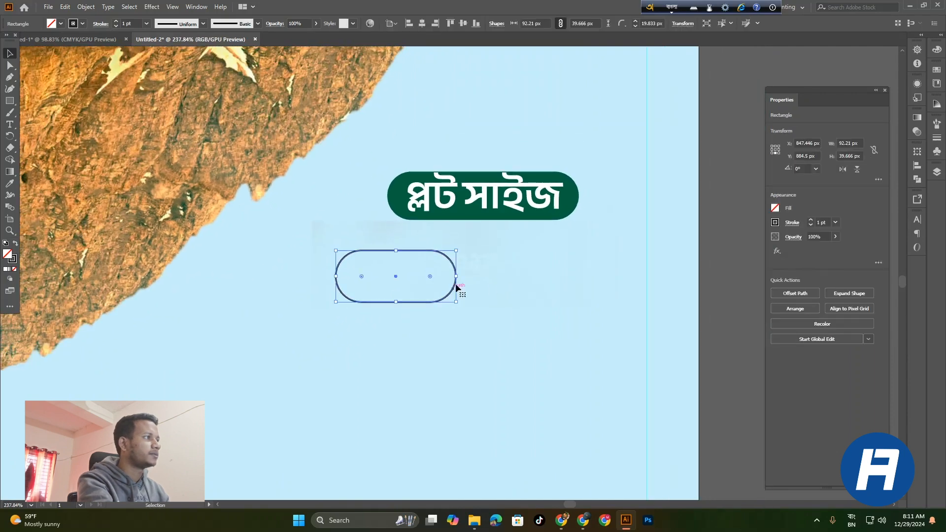
# - Duplicate the outlined pill horizontally to make a side-by-side pair with a small gap
pyautogui.moveTo(454, 289); pyautogui.dragTo(587, 294)
pyautogui.scroll(-2, 523, 328)
pyautogui.moveTo(506, 340); pyautogui.dragTo(373, 338)
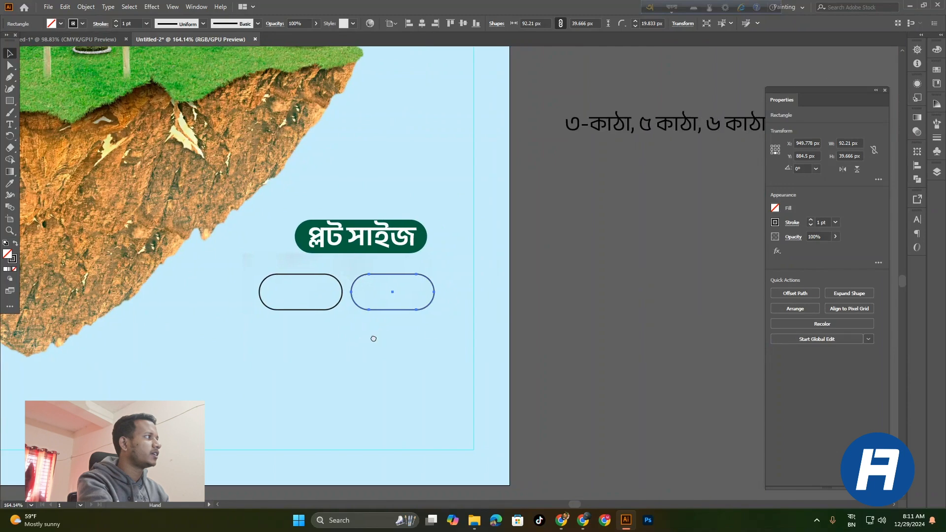
# - Duplicate the pair of outlined pills below to form a two-by-two grid centred closely under the green pill
pyautogui.moveTo(633, 253); pyautogui.dragTo(458, 294)
pyautogui.moveTo(369, 347); pyautogui.dragTo(534, 308)
pyautogui.moveTo(314, 336)
pyautogui.mouseDown()
pyautogui.moveTo(344, 305)
pyautogui.moveTo(329, 338)
pyautogui.mouseUp()
pyautogui.click(335, 386)
pyautogui.moveTo(232, 287); pyautogui.dragTo(413, 347)
pyautogui.moveTo(359, 311); pyautogui.dragTo(373, 297)
pyautogui.click(384, 375)
pyautogui.moveTo(414, 359)
pyautogui.mouseDown()
pyautogui.moveTo(262, 362)
pyautogui.moveTo(413, 380)
pyautogui.moveTo(434, 372)
pyautogui.moveTo(420, 370)
pyautogui.mouseUp()
pyautogui.moveTo(521, 334); pyautogui.dragTo(491, 329)
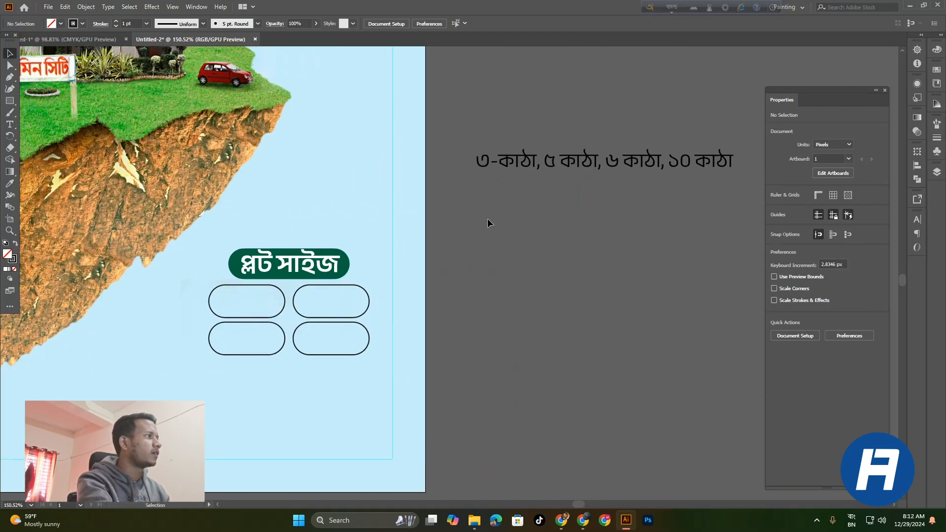
# - Split "৩-কাঠা" off the plot-size line into its own text object inside the upper-left outlined pill
pyautogui.click(9, 124)
pyautogui.moveTo(526, 160); pyautogui.dragTo(422, 165)
pyautogui.hotkey('ctrl', 'c')
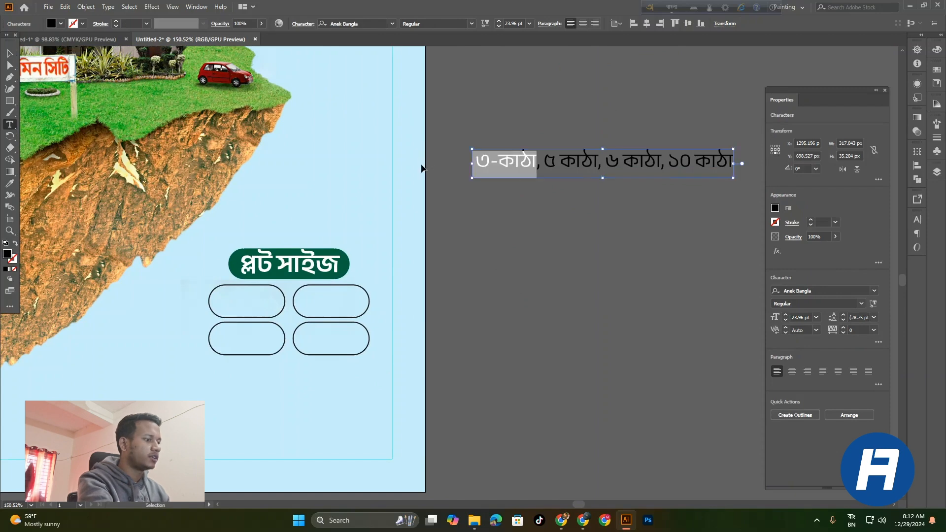
pyautogui.press('BackSpace')
pyautogui.click(257, 305)
pyautogui.hotkey('ctrl', 'v')
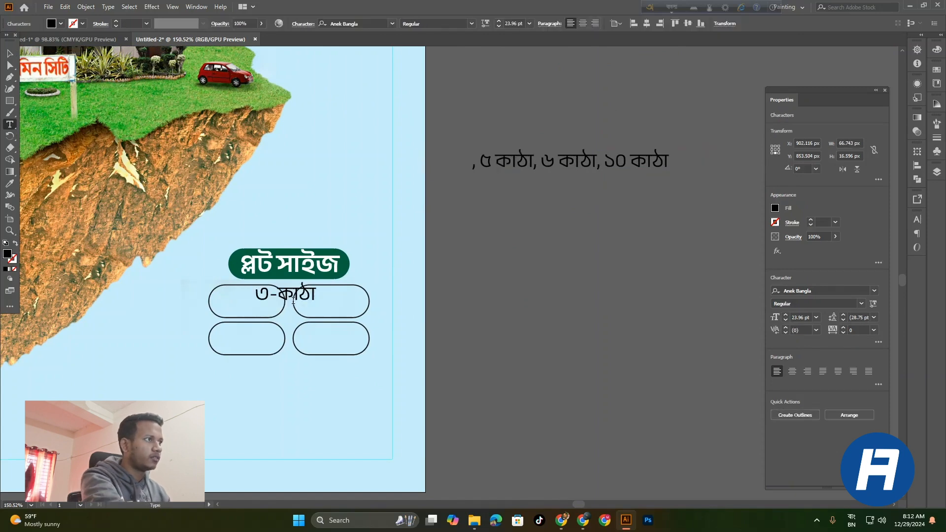
pyautogui.click(9, 54)
pyautogui.moveTo(291, 306); pyautogui.dragTo(257, 313)
pyautogui.click(547, 334)
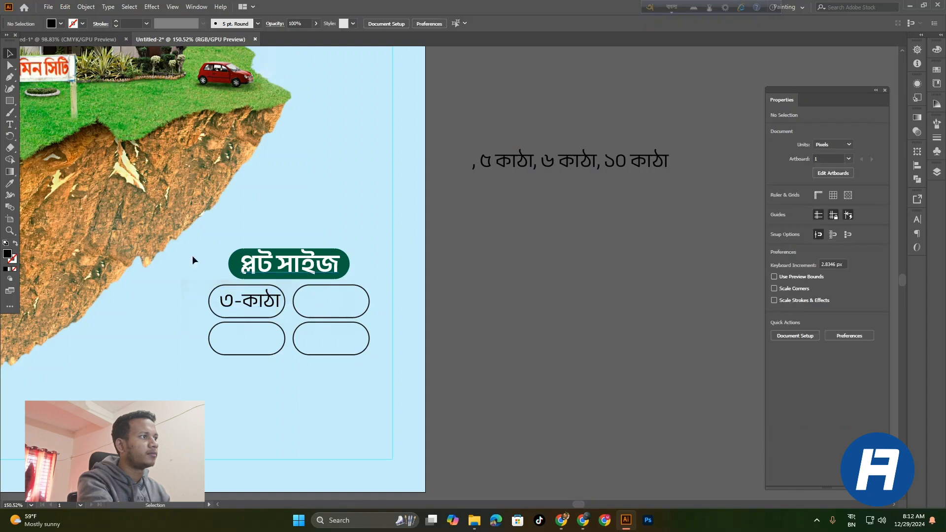
# - Split "৫ কাঠা" off the plot-size line into its own text object inside the upper-right outlined pill
pyautogui.click(10, 124)
pyautogui.moveTo(533, 159); pyautogui.dragTo(481, 153)
pyautogui.hotkey('ctrl', 'x')
pyautogui.click(331, 297)
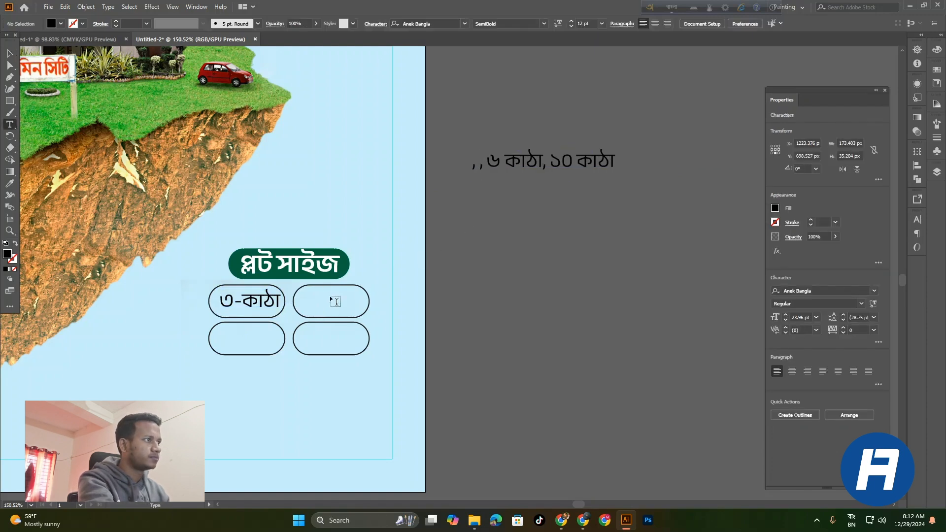
pyautogui.hotkey('ctrl', 'v')
pyautogui.click(9, 53)
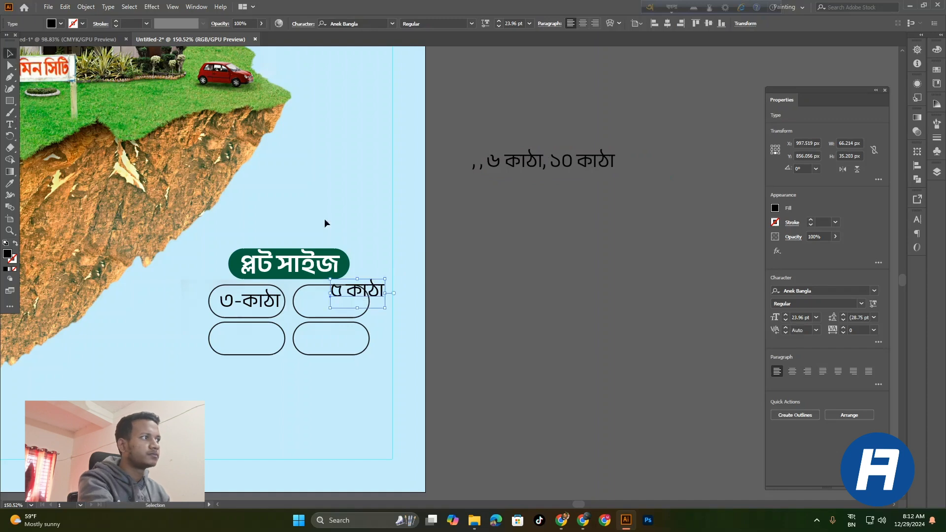
pyautogui.moveTo(367, 294); pyautogui.dragTo(345, 305)
pyautogui.click(427, 308)
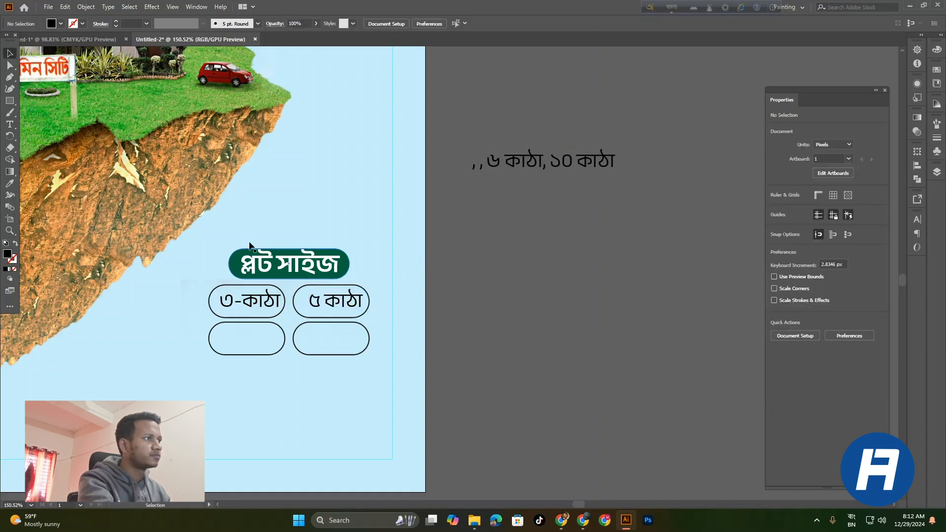
# - Split "৬ কাঠা" off the plot-size line into its own text object inside the lower-left outlined pill
pyautogui.click(10, 124)
pyautogui.moveTo(543, 161); pyautogui.dragTo(487, 157)
pyautogui.press('BackSpace')
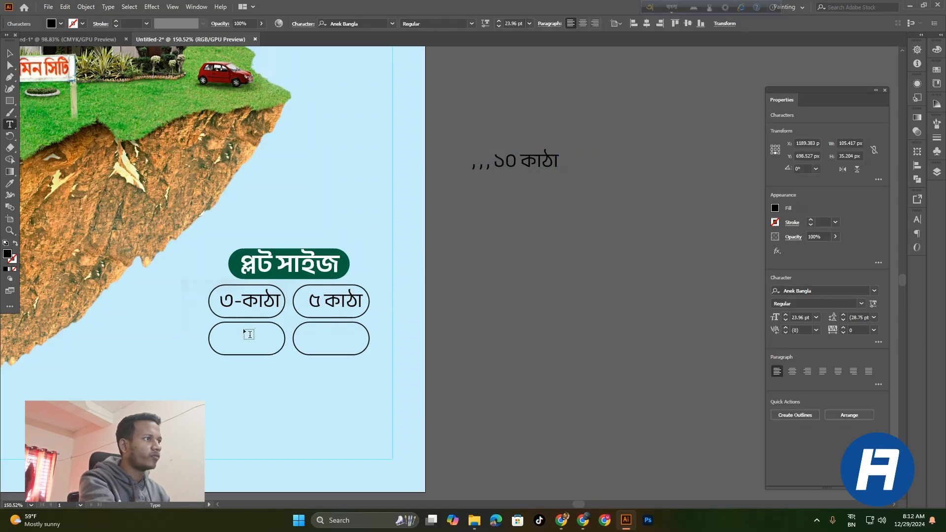
pyautogui.click(244, 328)
pyautogui.hotkey('ctrl', 'v')
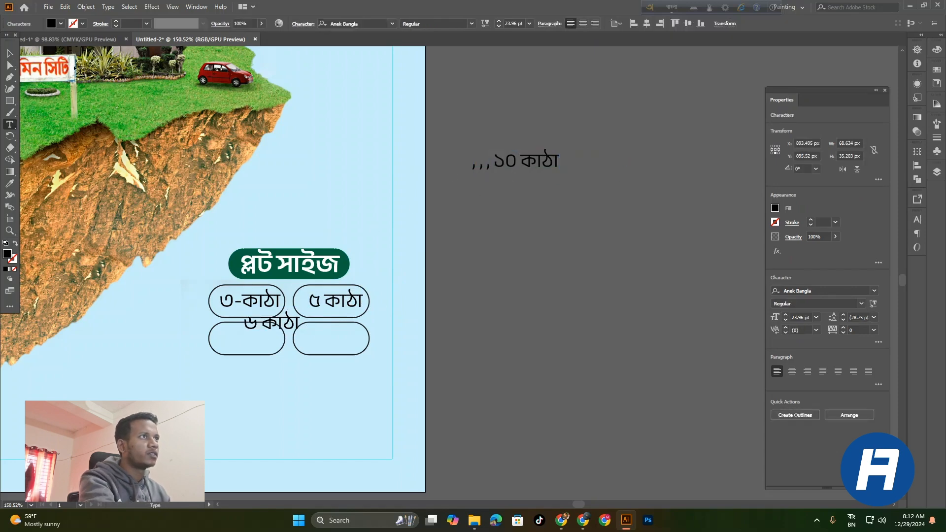
pyautogui.click(6, 55)
pyautogui.moveTo(276, 329); pyautogui.dragTo(255, 343)
# - Split "১০ কাঠা" off the plot-size line into its own text object inside the lower-right outlined pill
pyautogui.click(10, 124)
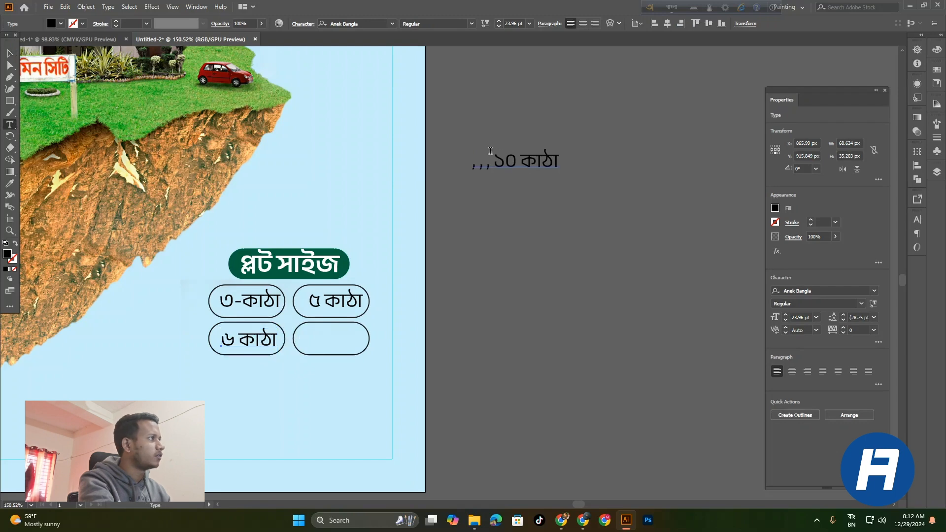
pyautogui.moveTo(490, 151); pyautogui.dragTo(562, 173)
pyautogui.hotkey('ctrl', 'x')
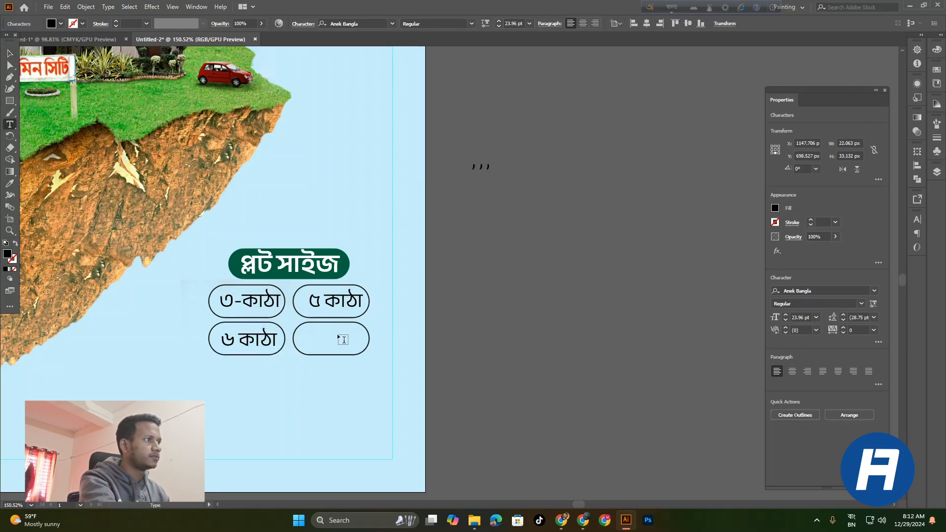
pyautogui.click(331, 339)
pyautogui.hotkey('ctrl', 'v')
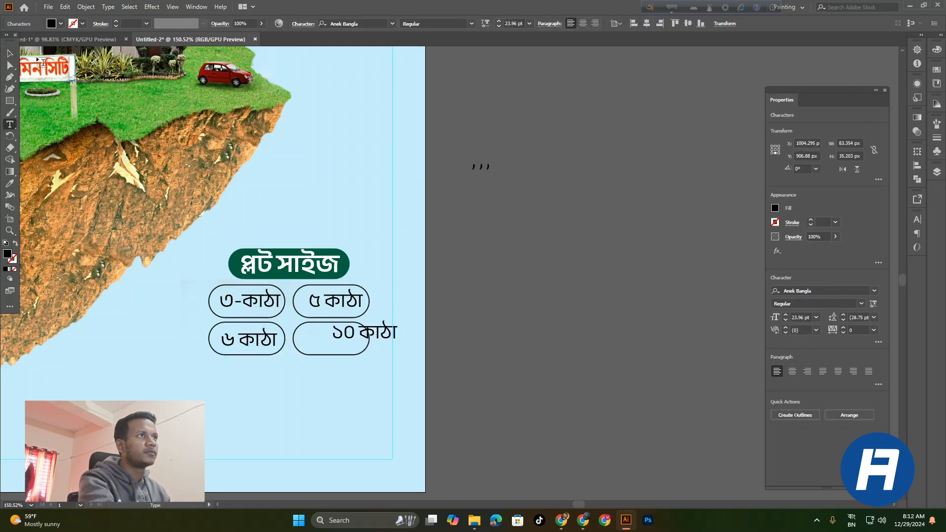
pyautogui.press('Escape')
pyautogui.moveTo(376, 330); pyautogui.dragTo(341, 335)
# - Delete the leftover text object of commas beside the artboard
pyautogui.click(488, 331)
pyautogui.click(481, 167)
pyautogui.press('Delete')
# - Nudge "১০ কাঠা" within its pill and set all four plot-size labels to SemiBold
pyautogui.scroll(-3, 356, 314)
pyautogui.scroll(6, 461, 412)
pyautogui.moveTo(434, 344); pyautogui.dragTo(426, 344)
pyautogui.keyDown('shift'); pyautogui.click(296, 338); pyautogui.keyUp('shift')
pyautogui.keyDown('shift'); pyautogui.click(292, 268); pyautogui.keyUp('shift')
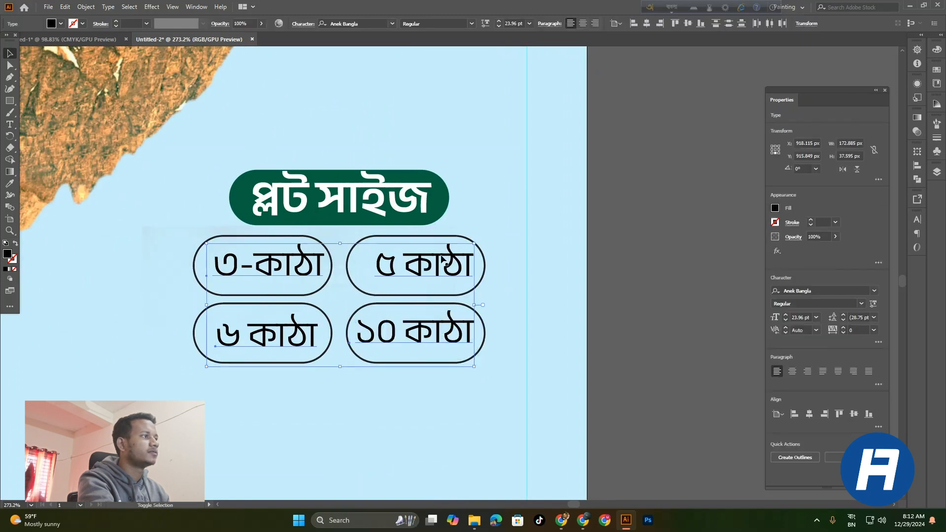
pyautogui.click(861, 304)
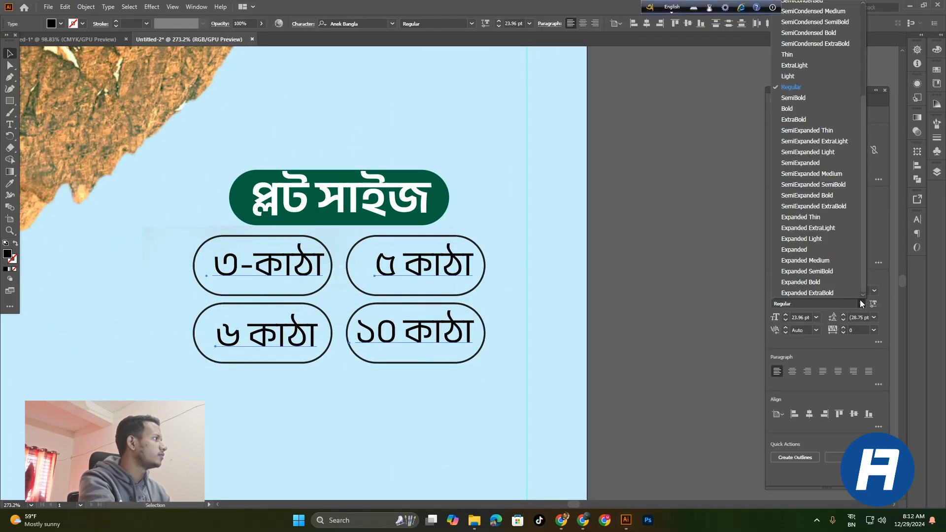
pyautogui.click(803, 98)
pyautogui.click(651, 241)
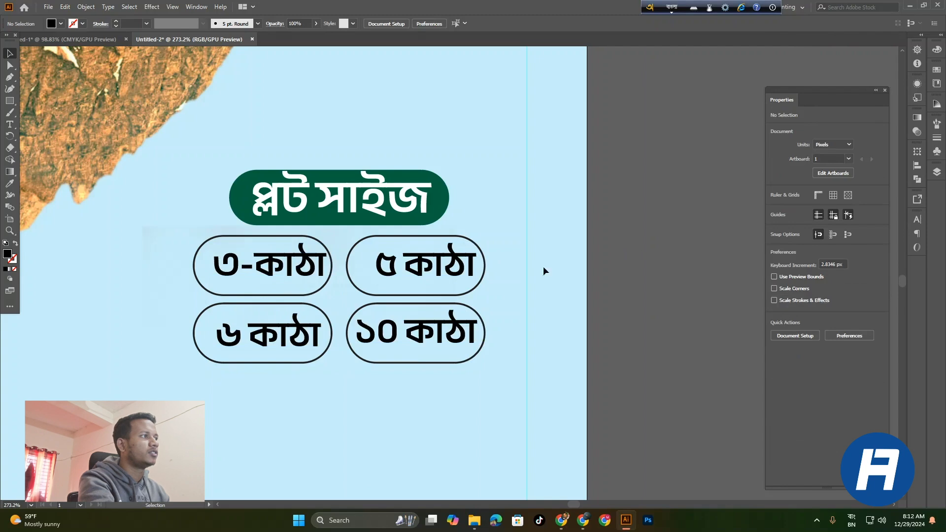
# - Centre "৩-কাঠা" and "৫ কাঠা" horizontally in their outlined pills
pyautogui.scroll(3, 391, 288)
pyautogui.moveTo(438, 263); pyautogui.dragTo(418, 263)
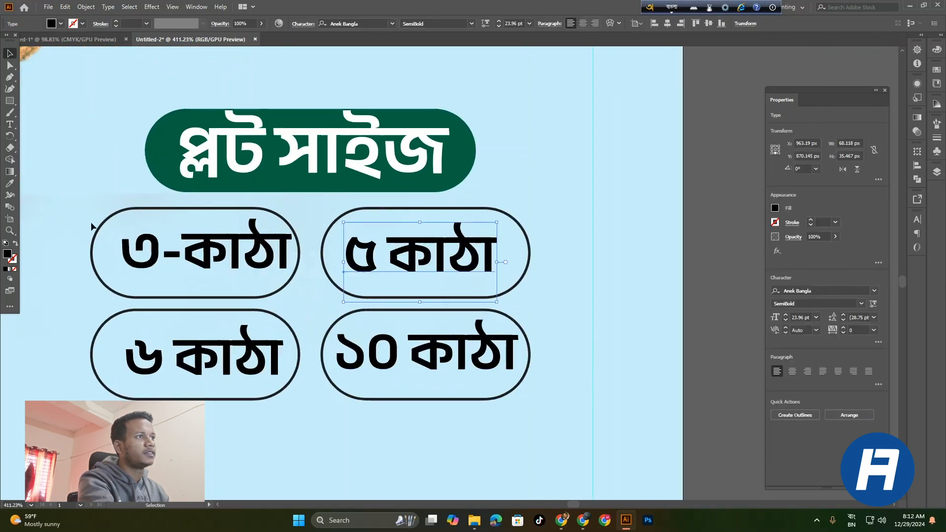
pyautogui.moveTo(80, 262); pyautogui.dragTo(150, 216)
pyautogui.click(110, 215)
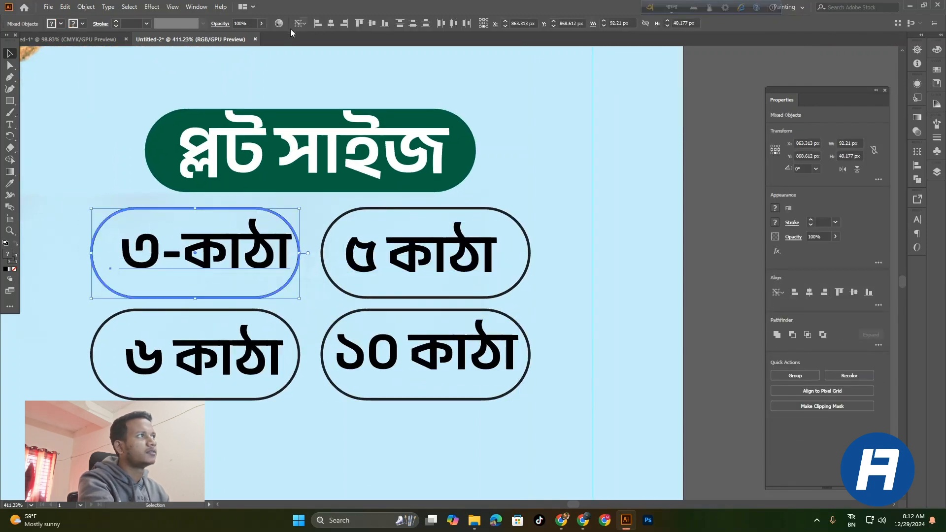
pyautogui.click(331, 23)
pyautogui.click(626, 209)
pyautogui.moveTo(556, 214); pyautogui.dragTo(449, 251)
pyautogui.moveTo(546, 226); pyautogui.dragTo(477, 242)
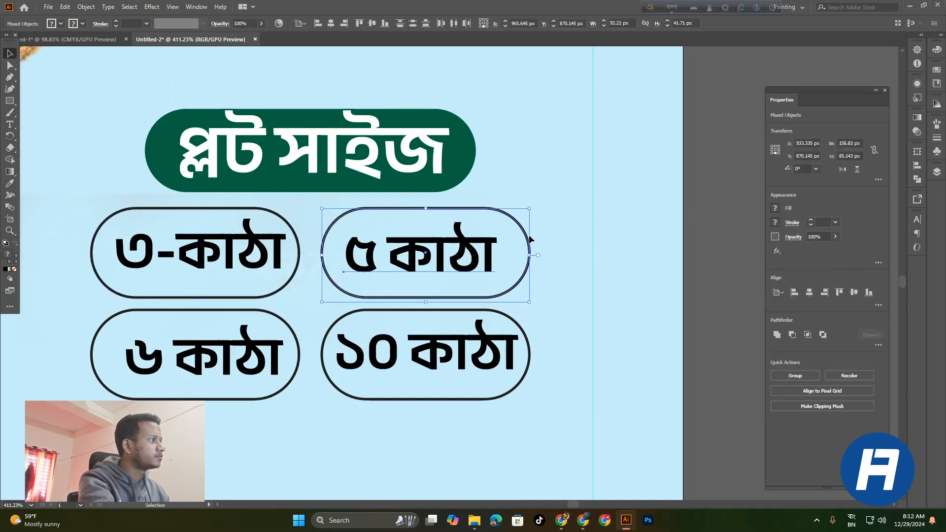
pyautogui.click(526, 237)
pyautogui.click(331, 24)
# - Centre "৬ কাঠা" and "১০ কাঠা" horizontally in their outlined pills
pyautogui.click(256, 381)
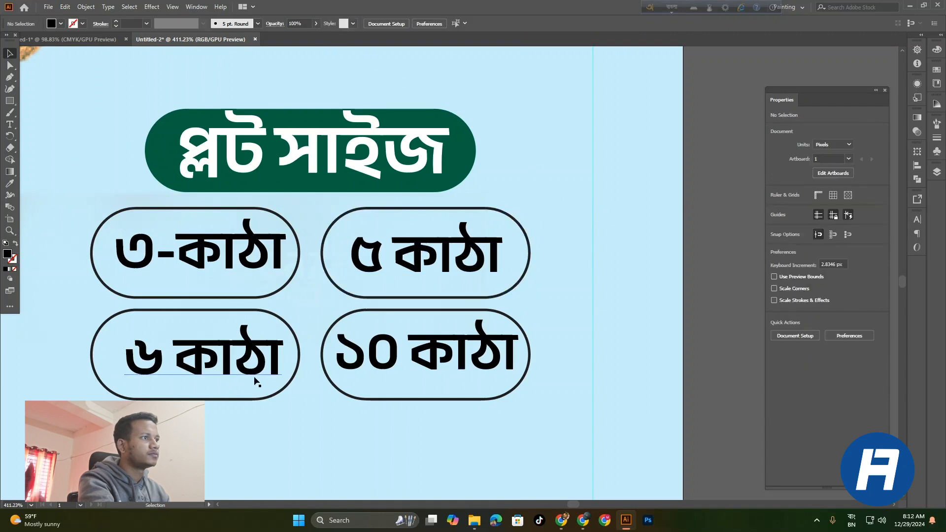
pyautogui.moveTo(210, 355); pyautogui.dragTo(111, 345)
pyautogui.click(97, 337)
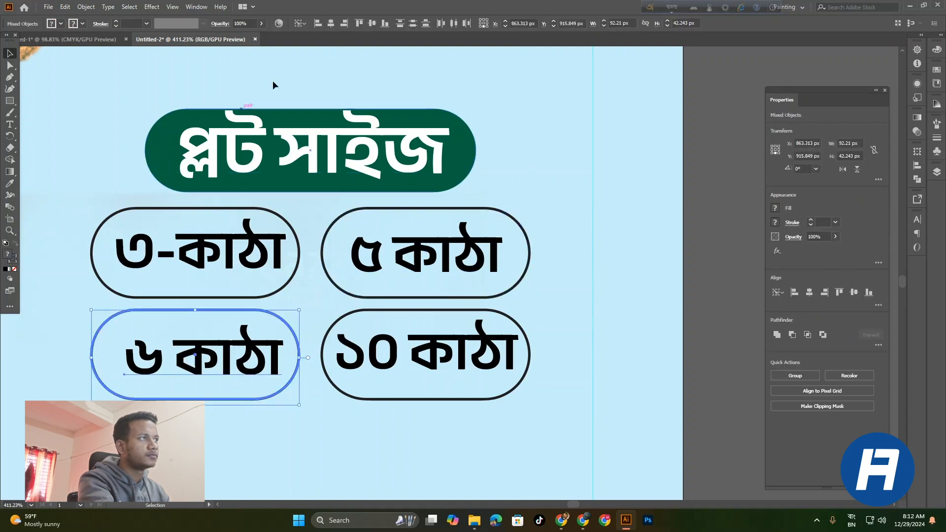
pyautogui.click(331, 23)
pyautogui.click(577, 335)
pyautogui.moveTo(577, 335); pyautogui.dragTo(524, 351)
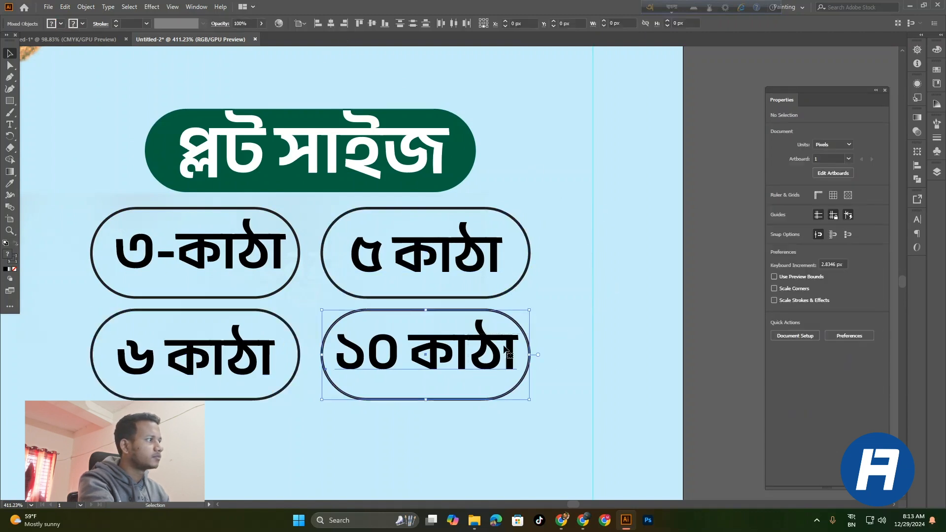
pyautogui.click(529, 352)
pyautogui.click(331, 23)
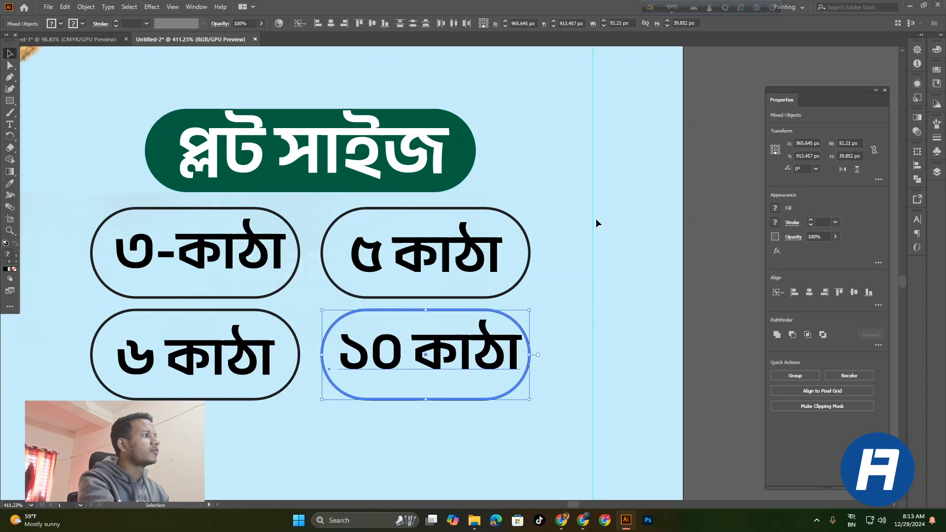
pyautogui.click(596, 219)
# - Move the OCDL logo from beside the artboard to just below its bottom edge
pyautogui.scroll(-6, 447, 274)
pyautogui.moveTo(594, 329); pyautogui.dragTo(554, 332)
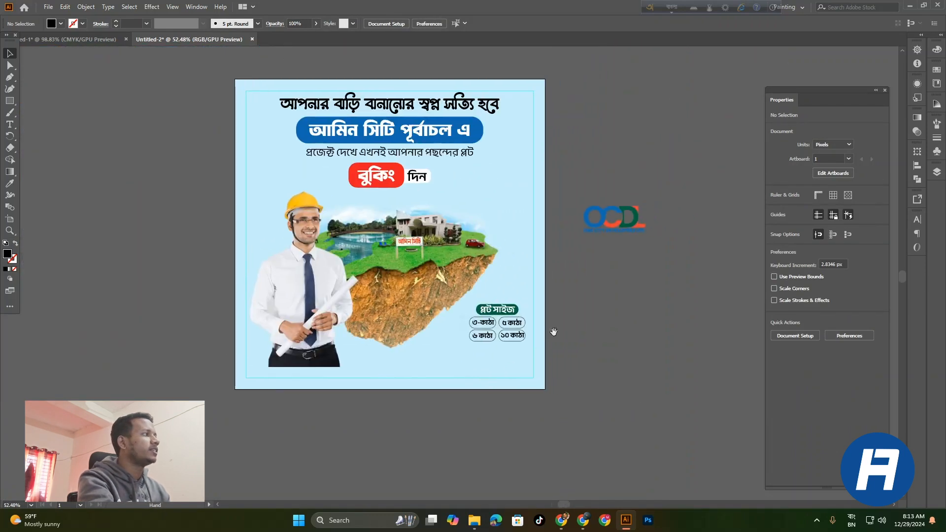
pyautogui.moveTo(617, 226); pyautogui.dragTo(423, 430)
pyautogui.click(490, 402)
pyautogui.moveTo(444, 371); pyautogui.dragTo(341, 375)
pyautogui.moveTo(485, 408); pyautogui.dragTo(545, 403)
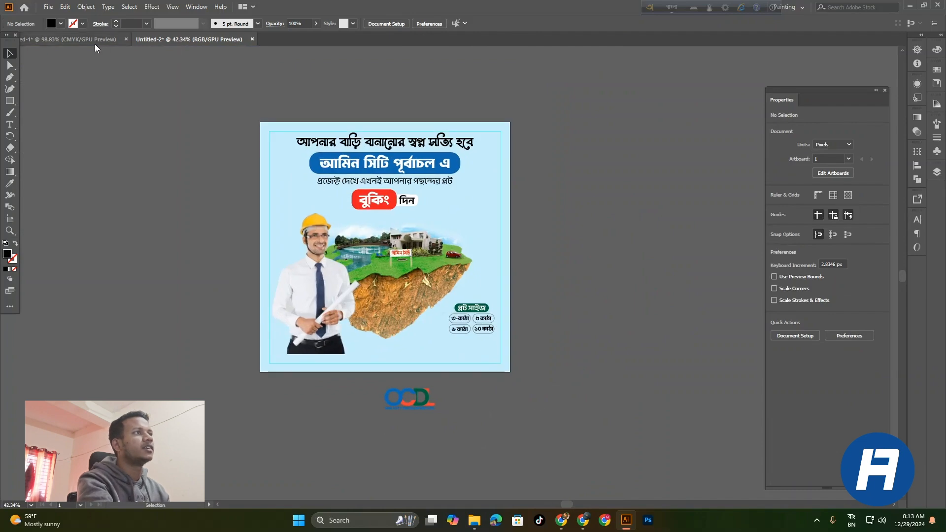
# - Draw a rectangle about 1000 × 75 px along the bottom margin, spanning the full width between the guides
pyautogui.moveTo(377, 391); pyautogui.dragTo(487, 386)
pyautogui.click(9, 101)
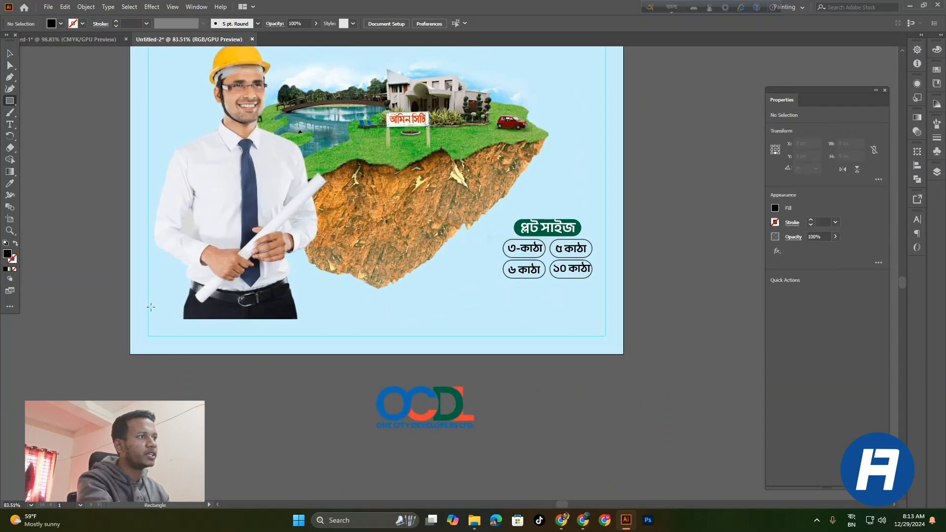
pyautogui.moveTo(149, 303); pyautogui.dragTo(606, 336)
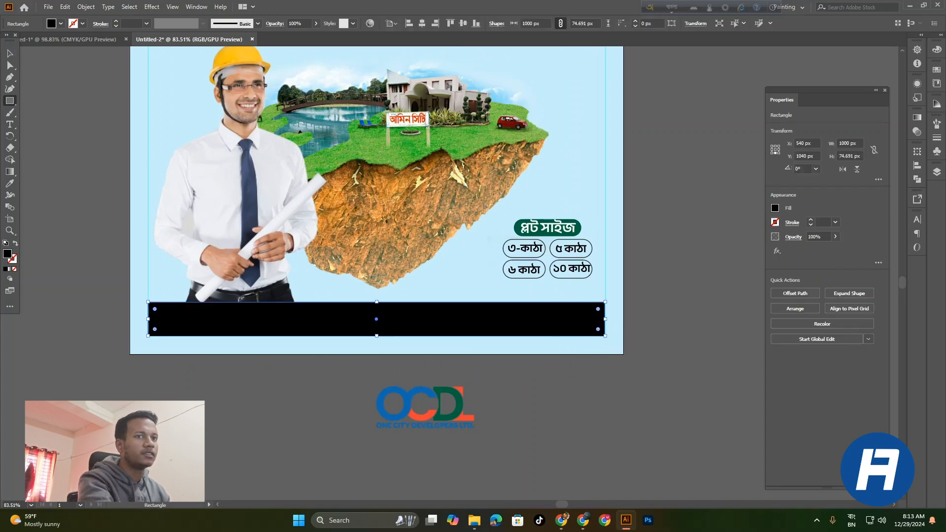
pyautogui.press('v')
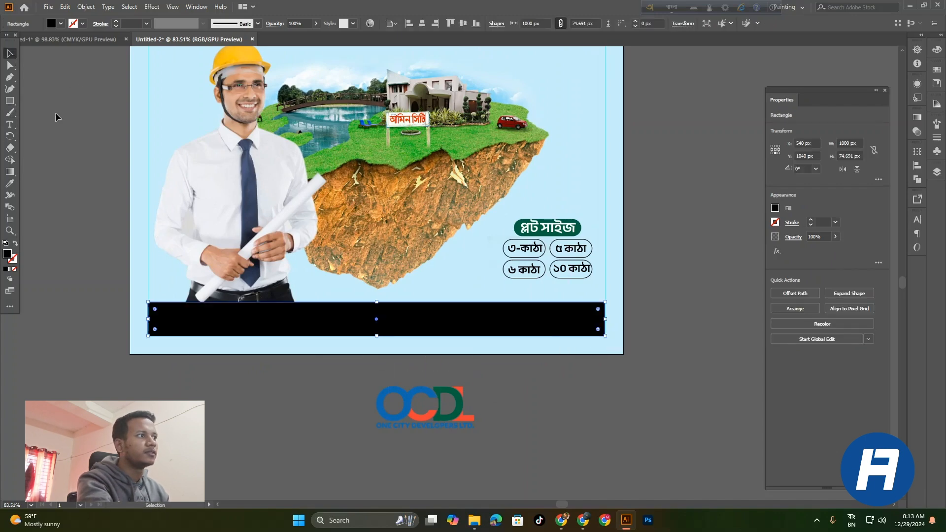
# - Fill the bottom bar with white and round its corners fully into a pill
pyautogui.click(61, 23)
pyautogui.click(18, 43)
pyautogui.click(71, 256)
pyautogui.click(72, 257)
pyautogui.moveTo(300, 314); pyautogui.dragTo(333, 357)
pyautogui.click(157, 310)
pyautogui.moveTo(117, 305); pyautogui.dragTo(201, 321)
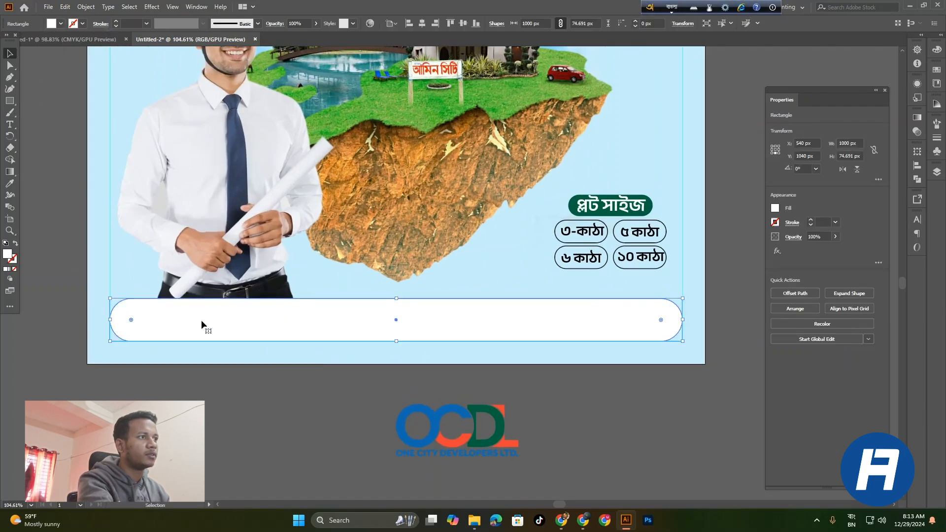
# - Move the OCDL logo from below the artboard onto the bottom bar near its right end
pyautogui.click(210, 381)
pyautogui.moveTo(626, 241); pyautogui.dragTo(653, 259)
pyautogui.moveTo(615, 199); pyautogui.dragTo(628, 147)
pyautogui.click(675, 265)
pyautogui.moveTo(625, 276); pyautogui.dragTo(519, 294)
pyautogui.moveTo(567, 261); pyautogui.dragTo(545, 276)
pyautogui.moveTo(544, 277); pyautogui.dragTo(412, 328)
pyautogui.moveTo(411, 328); pyautogui.dragTo(485, 365)
pyautogui.moveTo(382, 357); pyautogui.dragTo(378, 376)
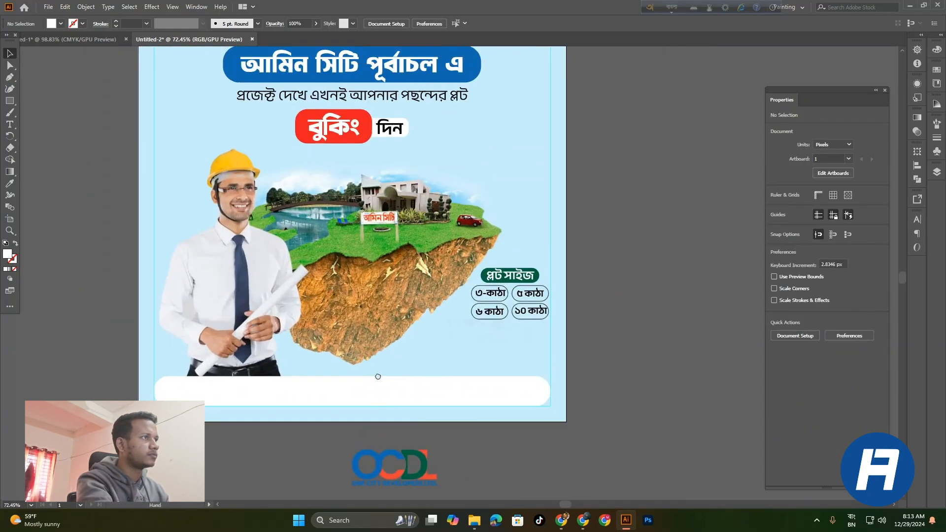
pyautogui.click(356, 388)
pyautogui.click(431, 412)
pyautogui.moveTo(434, 411); pyautogui.dragTo(460, 428)
pyautogui.moveTo(374, 437); pyautogui.dragTo(410, 407)
pyautogui.click(396, 363)
pyautogui.click(375, 415)
pyautogui.moveTo(456, 444); pyautogui.dragTo(545, 364)
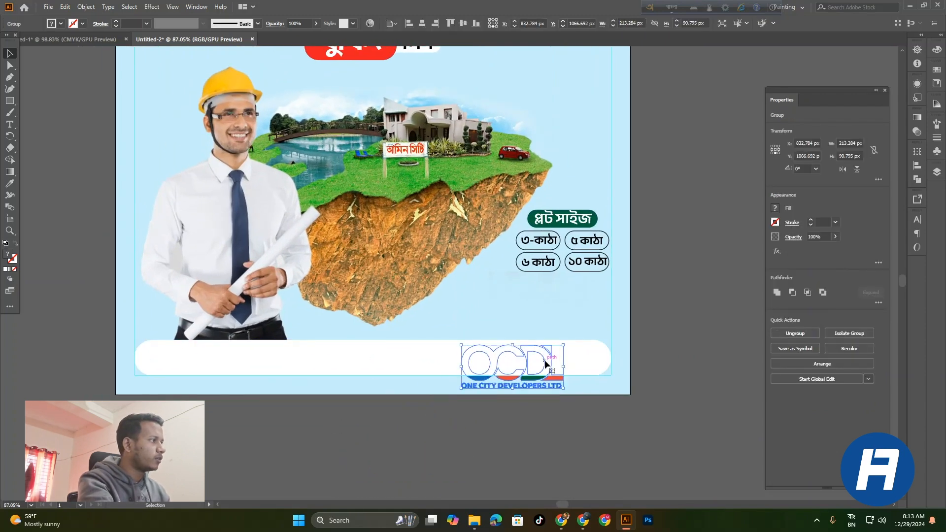
# - Bring the OCDL logo to the front and shift it to the bar's right end, extending above the bar's upper edge
pyautogui.rightClick(545, 364)
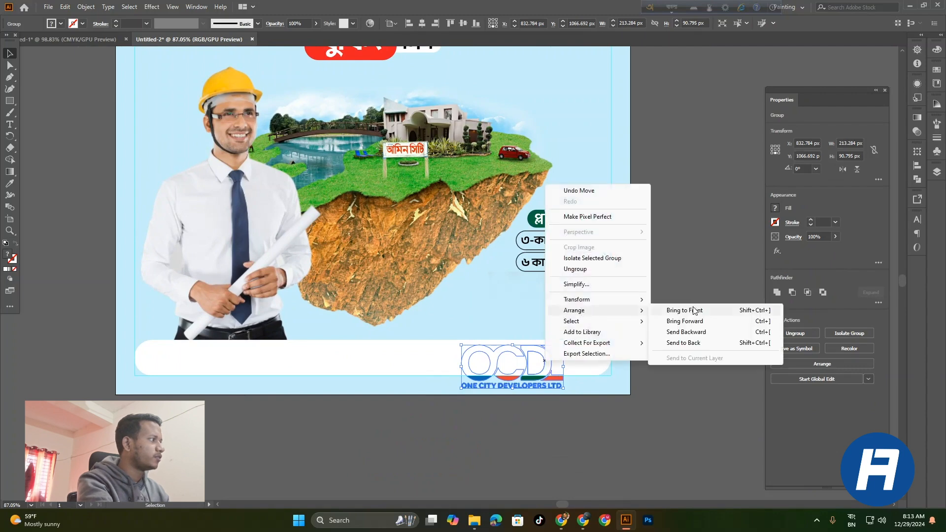
pyautogui.click(693, 311)
pyautogui.click(577, 418)
pyautogui.moveTo(551, 361); pyautogui.dragTo(587, 340)
pyautogui.click(586, 432)
# - Offset the OCDL logo's paths outward by 10 px with Miter joins
pyautogui.scroll(4, 598, 389)
pyautogui.click(562, 338)
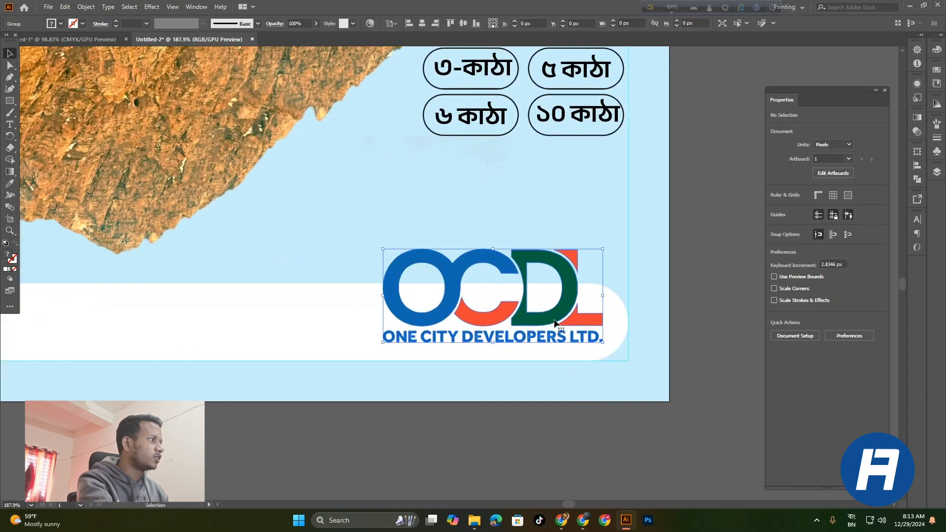
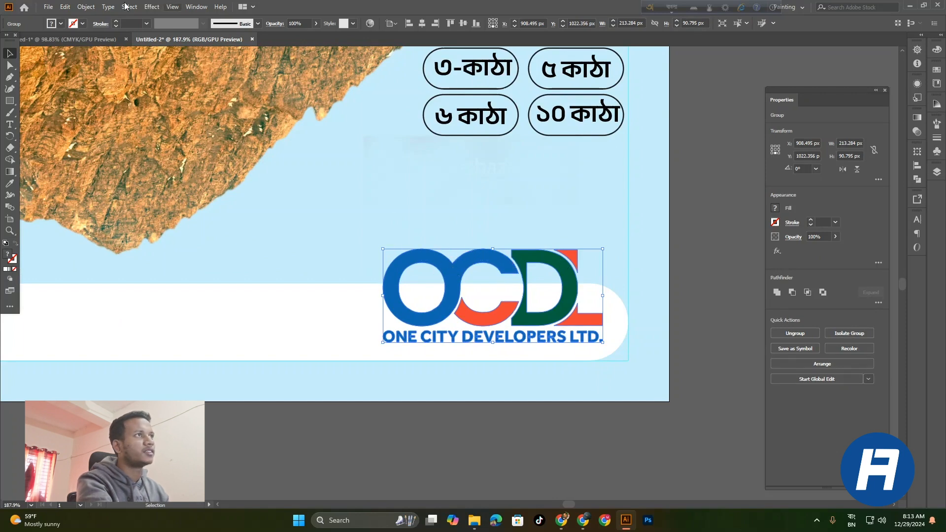
pyautogui.click(87, 9)
pyautogui.moveTo(126, 246)
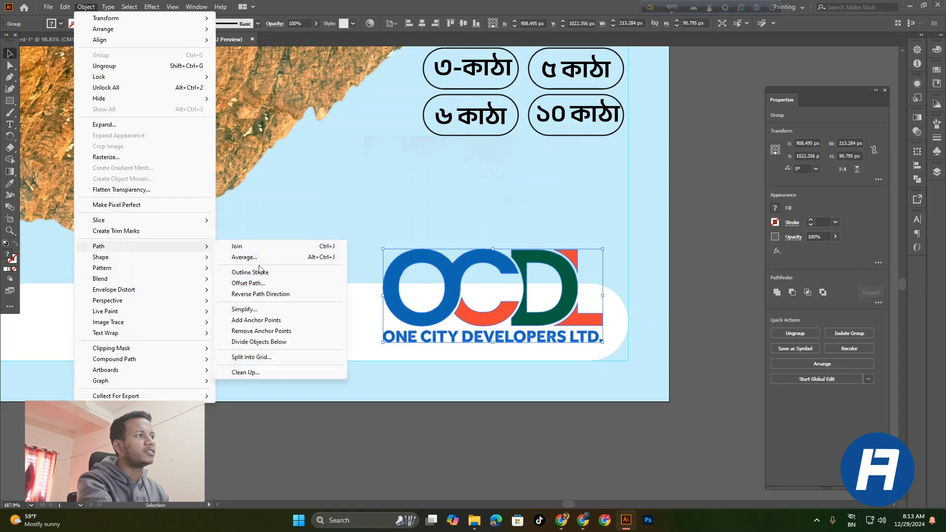
pyautogui.click(249, 283)
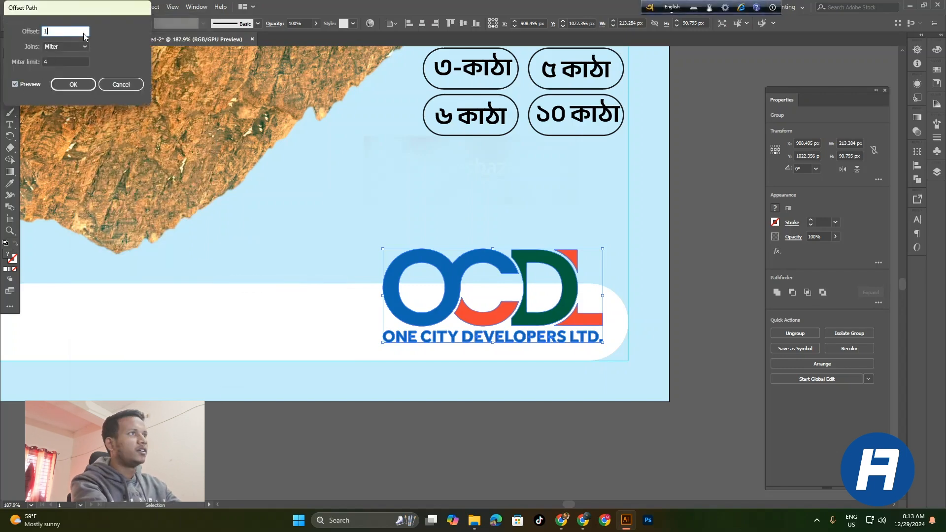
pyautogui.click(63, 61)
pyautogui.click(71, 31)
pyautogui.press('Up')
pyautogui.press('Up')
pyautogui.press('Up')
pyautogui.press('Up')
pyautogui.press('Up')
pyautogui.press('Up')
pyautogui.press('Up')
pyautogui.press('Up')
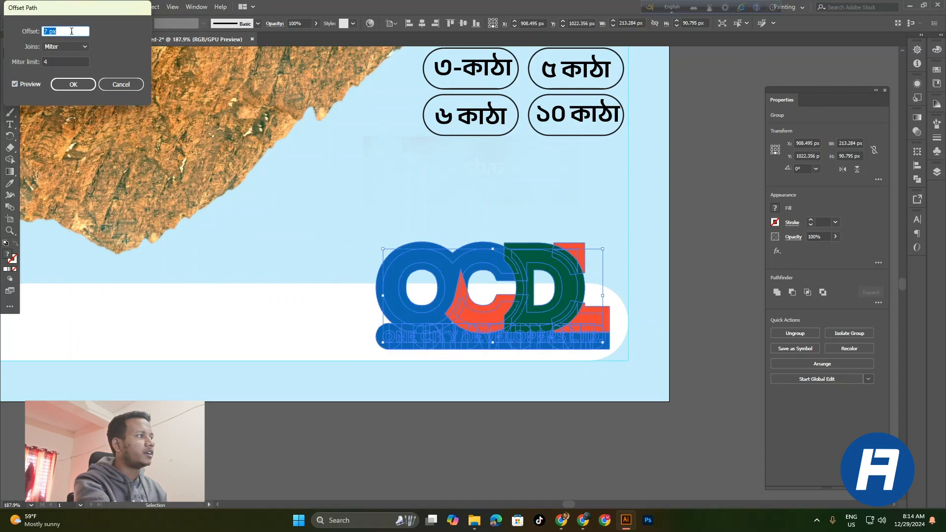
pyautogui.press('Down')
pyautogui.press('Up')
pyautogui.press('Up')
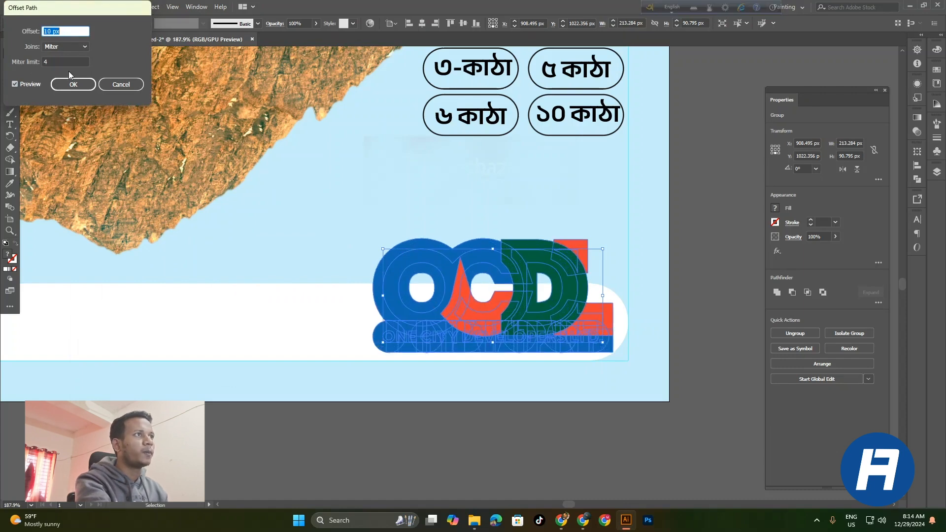
pyautogui.click(73, 84)
# - Hide the original OCDL logo and select its enlarged offset shapes
pyautogui.click(482, 238)
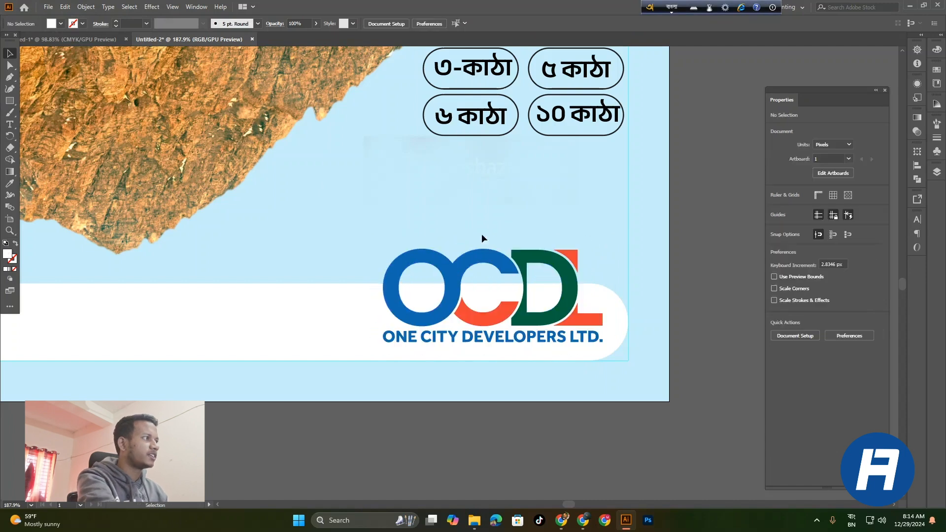
pyautogui.scroll(-2, 498, 279)
pyautogui.click(486, 268)
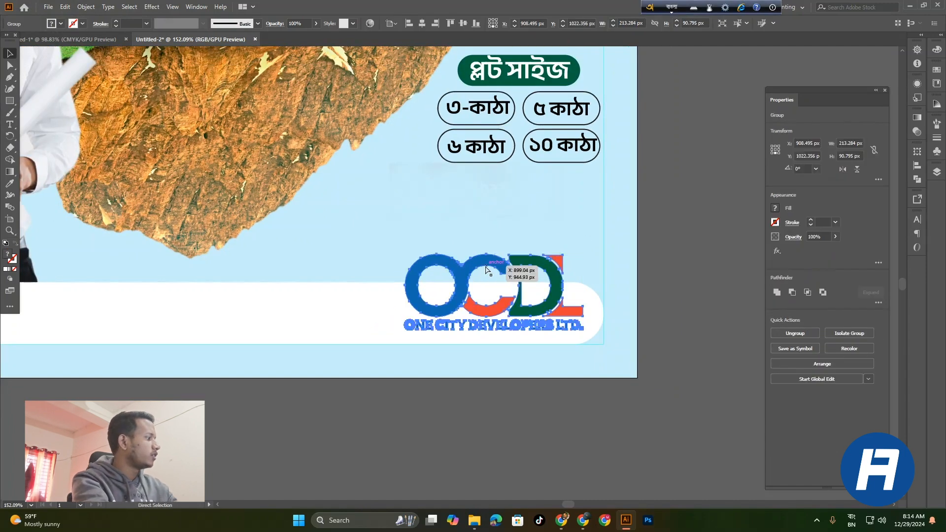
pyautogui.hotkey('ctrl', 'x')
pyautogui.press('a')
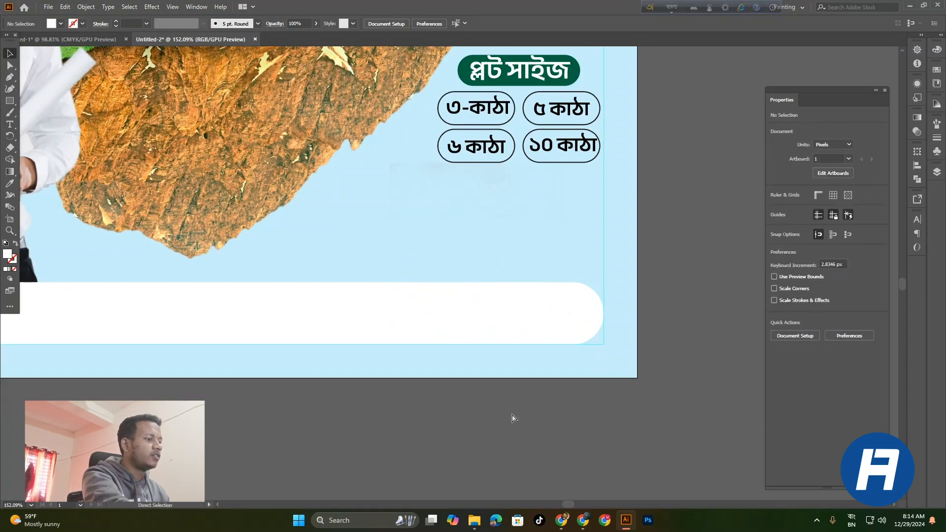
pyautogui.hotkey('ctrl', 'z')
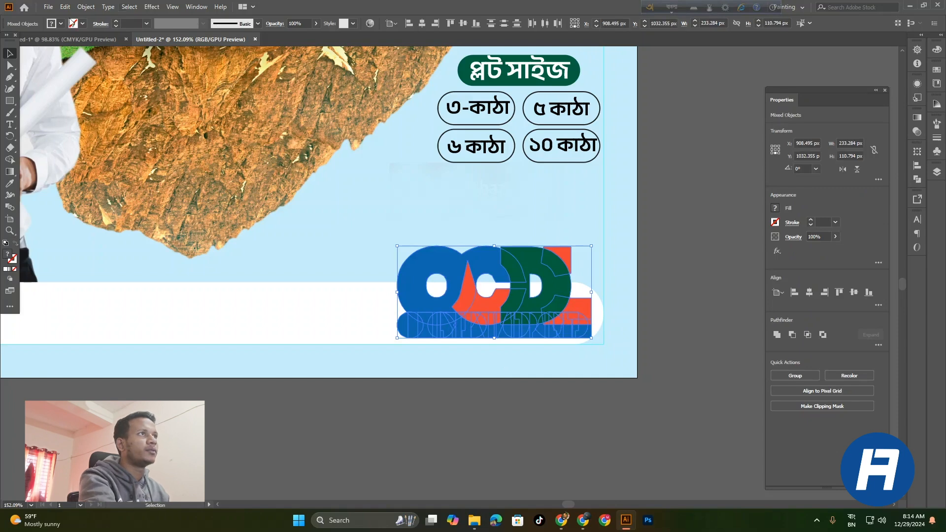
# - Unite the logo's offset shapes into a single silhouette and fill it with white
pyautogui.click(777, 335)
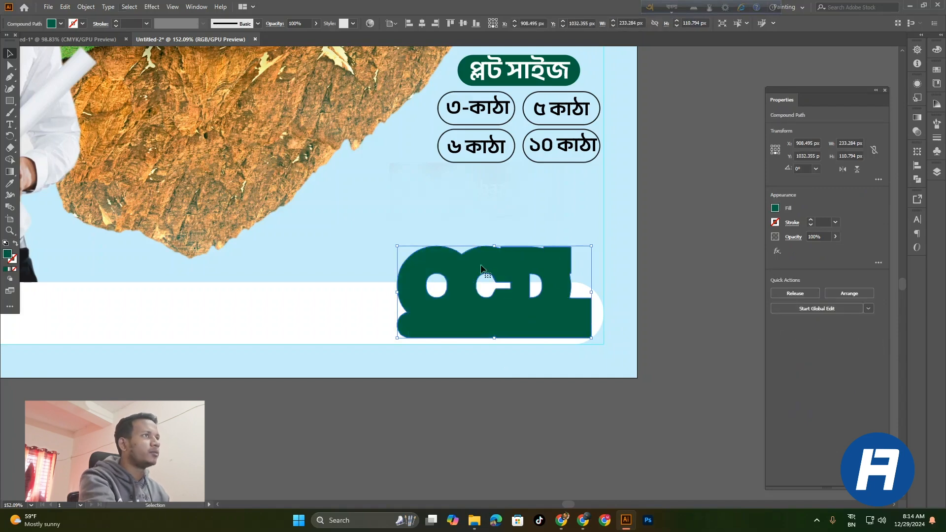
pyautogui.click(60, 23)
pyautogui.click(39, 66)
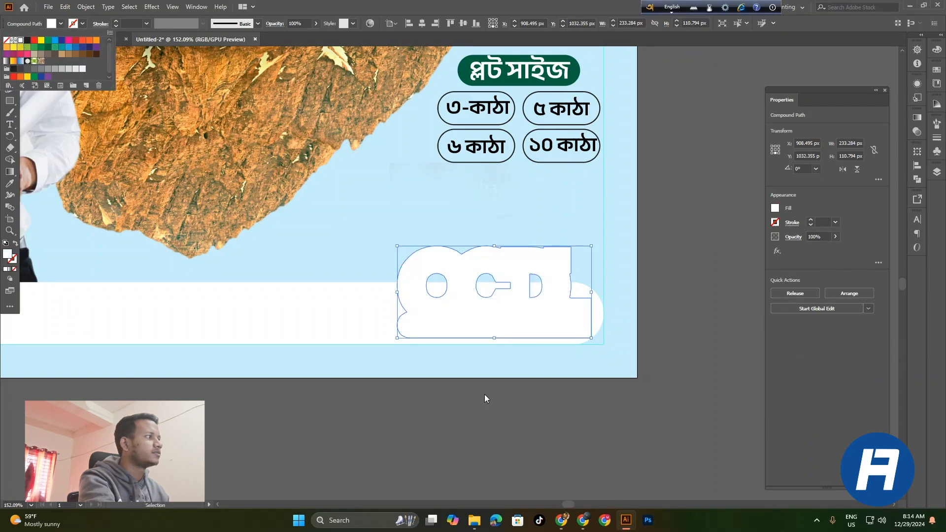
# - Draw a rectangle over the letter holes in the white silhouette and unite both shapes to close the holes
pyautogui.scroll(3, 510, 341)
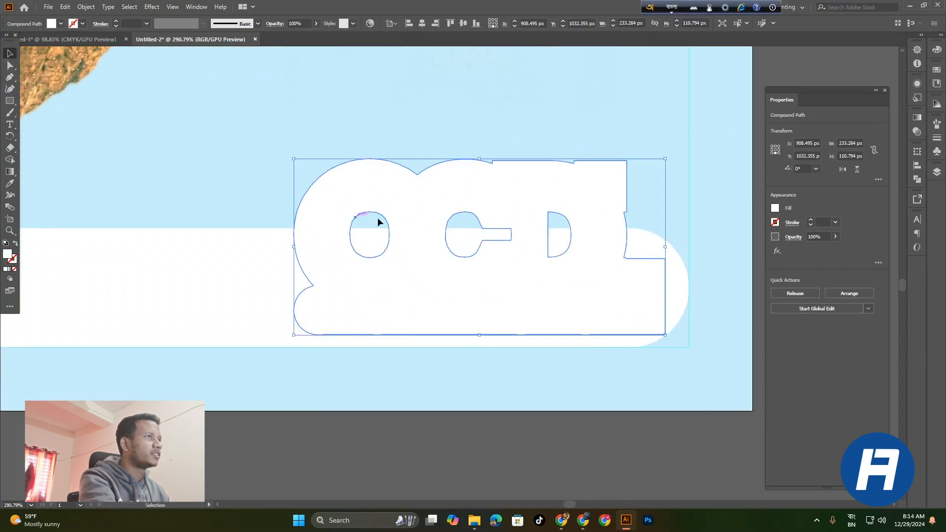
pyautogui.click(15, 101)
pyautogui.moveTo(330, 192); pyautogui.dragTo(588, 272)
pyautogui.press('v')
pyautogui.keyDown('shift'); pyautogui.click(390, 176); pyautogui.keyUp('shift')
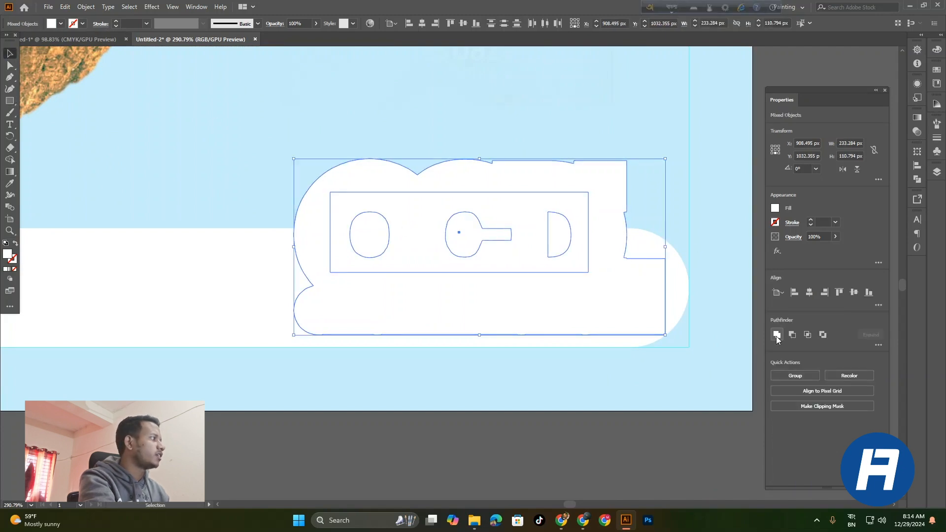
pyautogui.click(777, 335)
pyautogui.keyDown('alt'); pyautogui.scroll(-3, 545, 255); pyautogui.keyUp('alt')
pyautogui.click(548, 378)
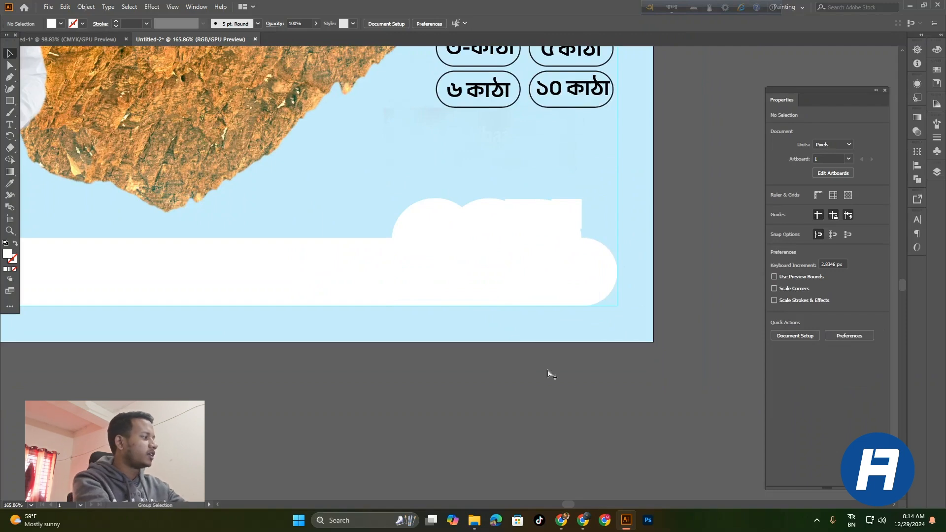
# - Show the hidden OCDL logo again and bring it in front of the white silhouette
pyautogui.hotkey('ctrl', 'alt', '2')
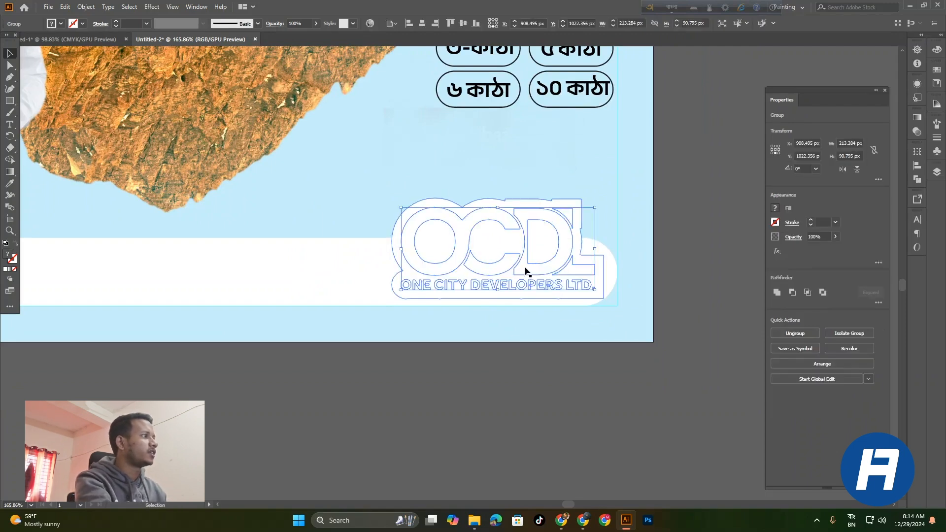
pyautogui.rightClick(513, 242)
pyautogui.moveTo(551, 370)
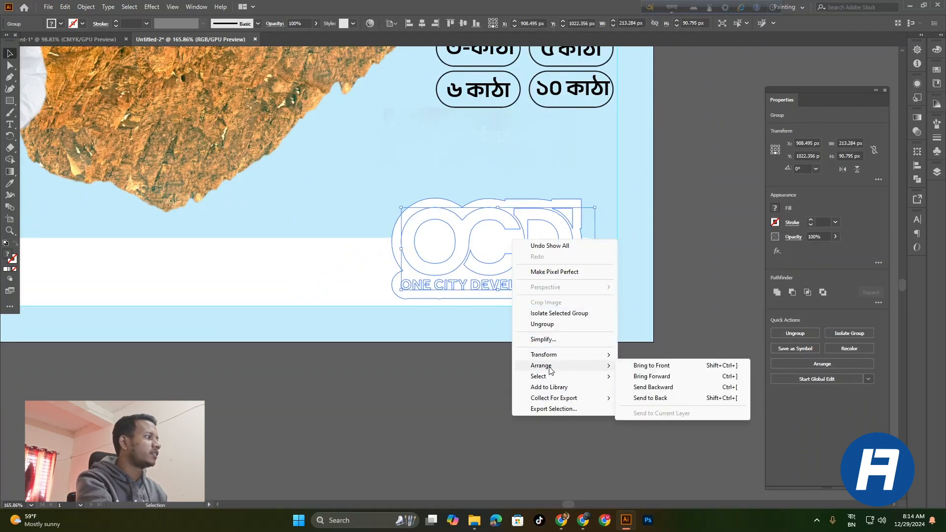
pyautogui.click(676, 369)
pyautogui.click(557, 386)
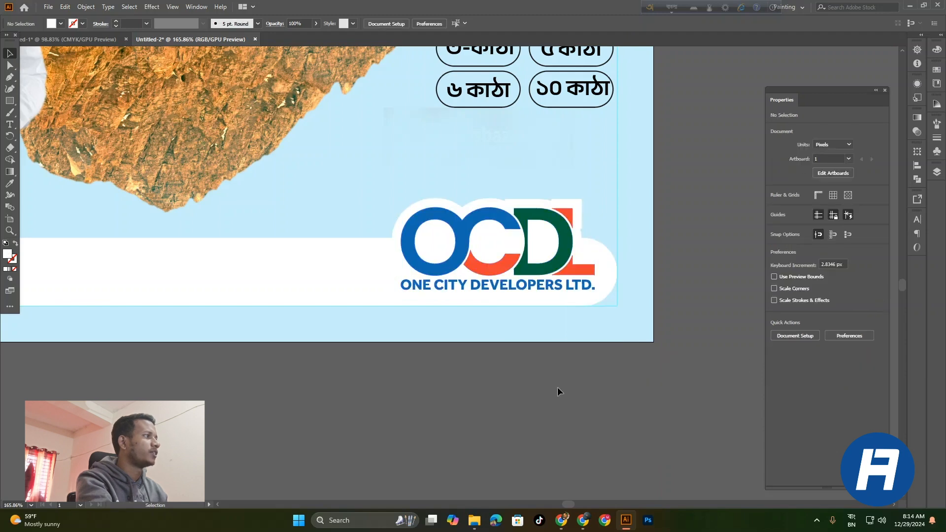
# - Unite the white logo silhouette with the bottom bar into one shape
pyautogui.scroll(-3, 558, 386)
pyautogui.scroll(3, 509, 301)
pyautogui.click(443, 223)
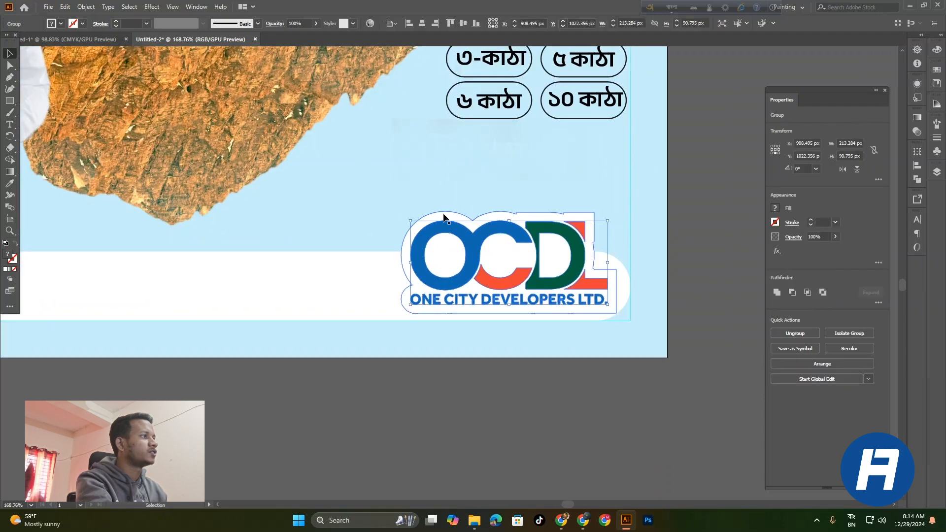
pyautogui.keyDown('shift'); pyautogui.click(314, 273); pyautogui.keyUp('shift')
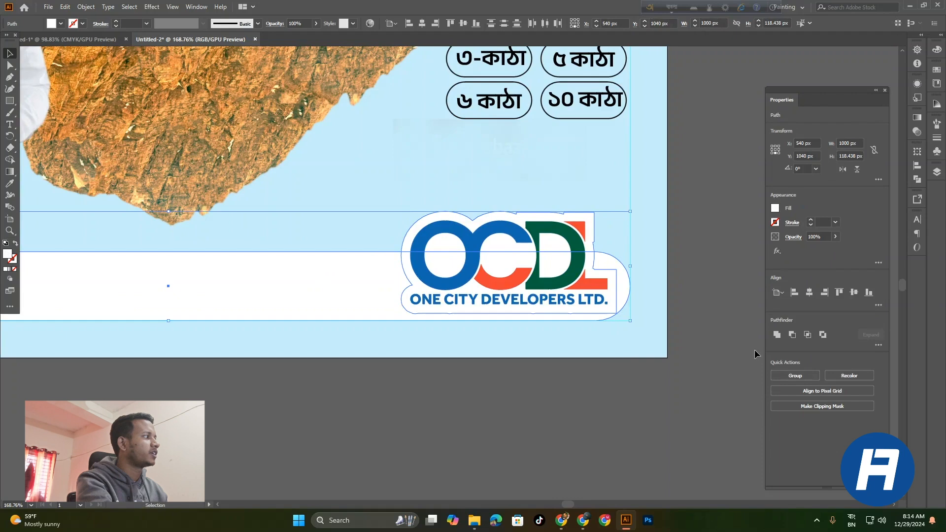
pyautogui.click(776, 335)
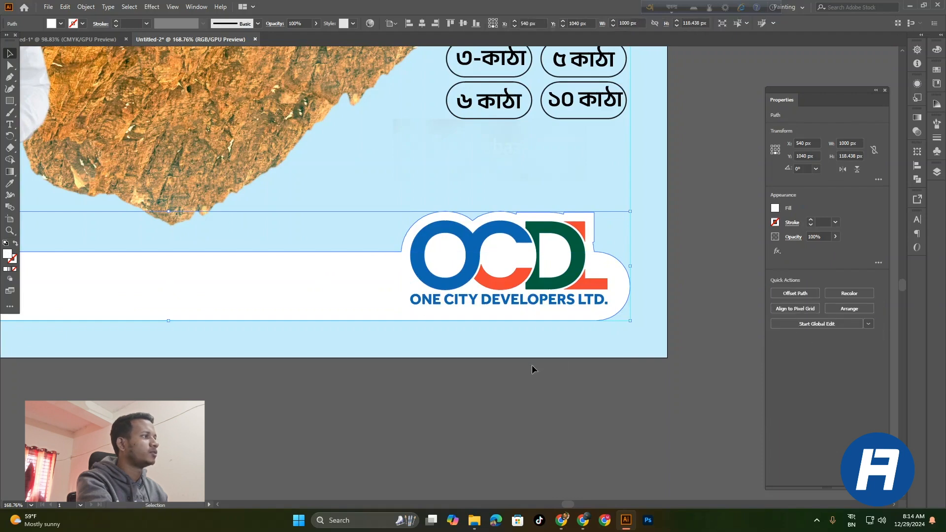
pyautogui.click(531, 364)
# - Start a Drop Shadow effect on the merged white bottom bar with its preview turned on
pyautogui.hotkey('ctrl', '0')
pyautogui.scroll(3, 464, 394)
pyautogui.moveTo(458, 385); pyautogui.dragTo(545, 406)
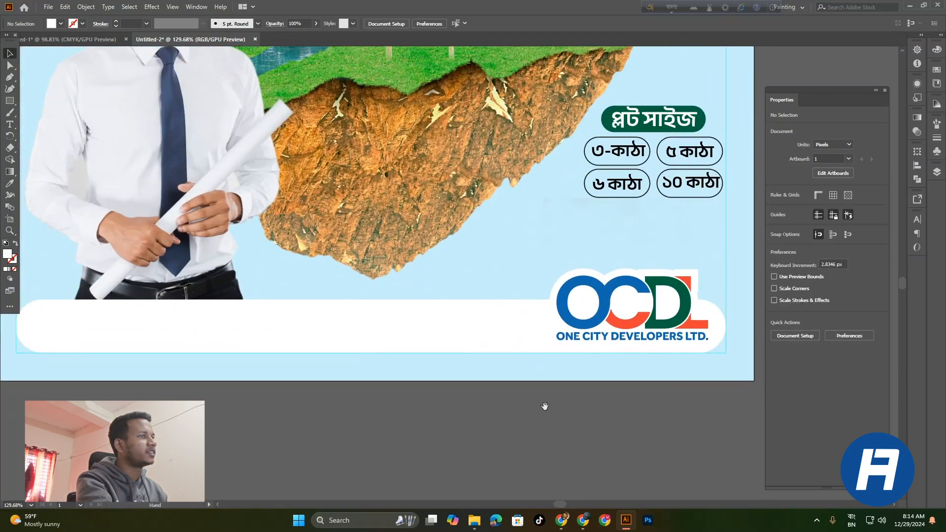
pyautogui.click(508, 343)
pyautogui.moveTo(556, 311); pyautogui.dragTo(510, 328)
pyautogui.moveTo(545, 357); pyautogui.dragTo(509, 361)
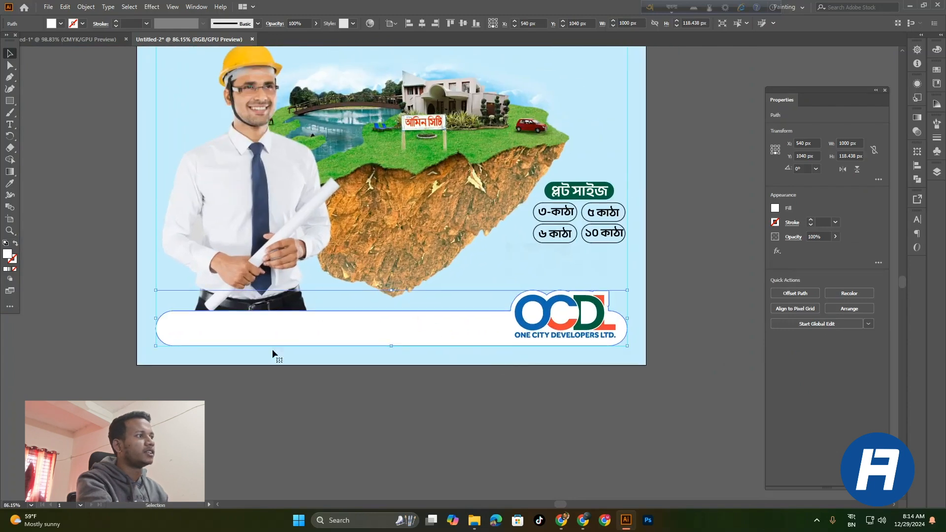
pyautogui.click(355, 351)
pyautogui.click(353, 333)
pyautogui.click(151, 7)
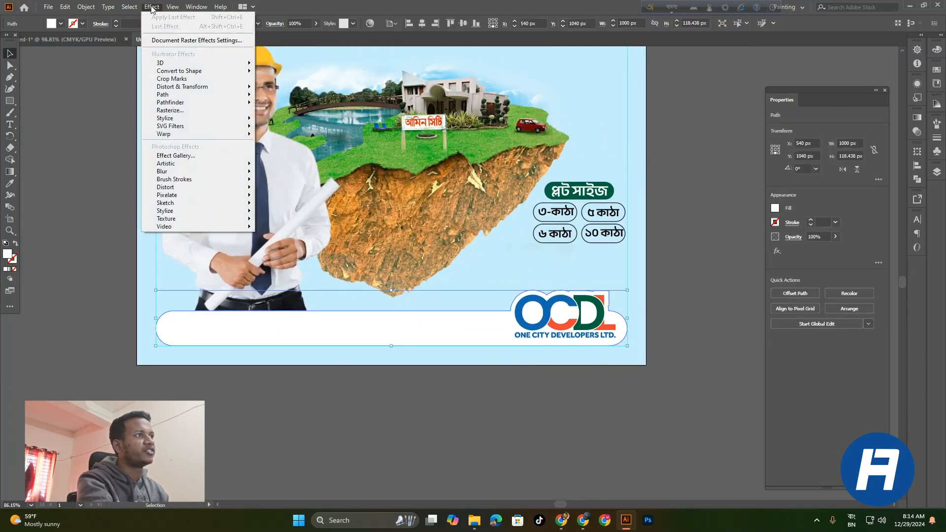
pyautogui.moveTo(197, 122)
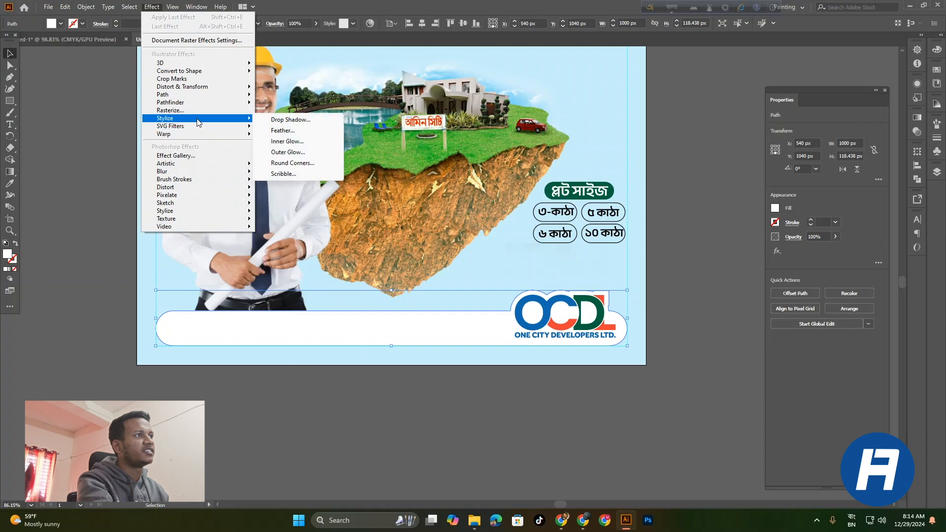
pyautogui.click(279, 120)
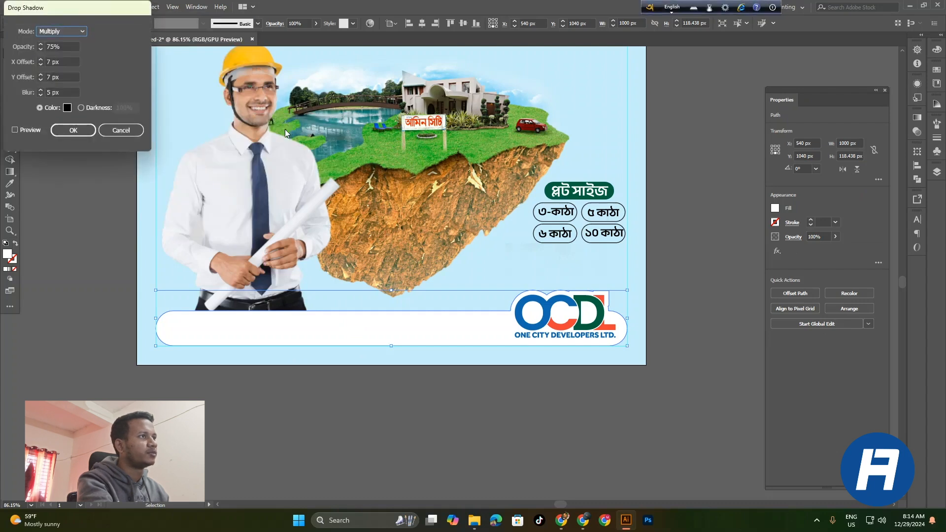
pyautogui.click(26, 130)
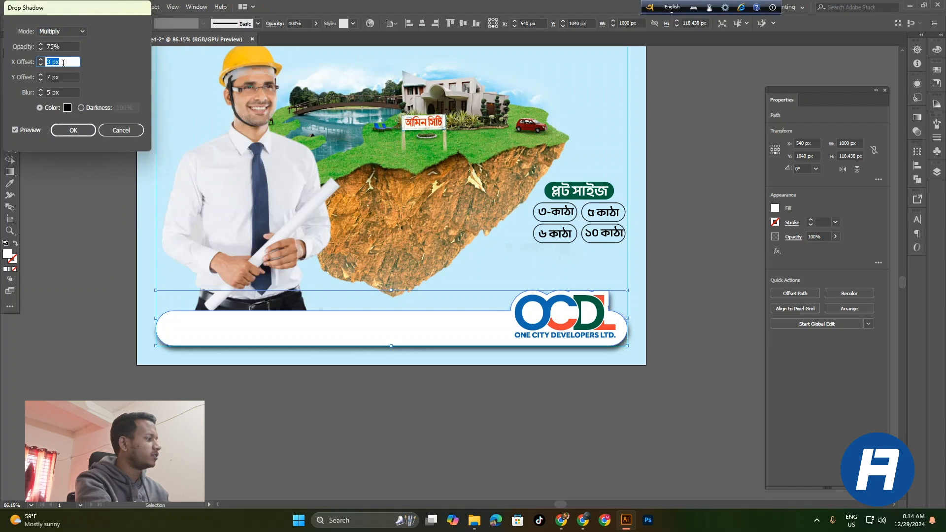
# - Set the bar shadow's X and Y offsets to 0 px and its blur to 2 px, and apply it
pyautogui.press('Tab')
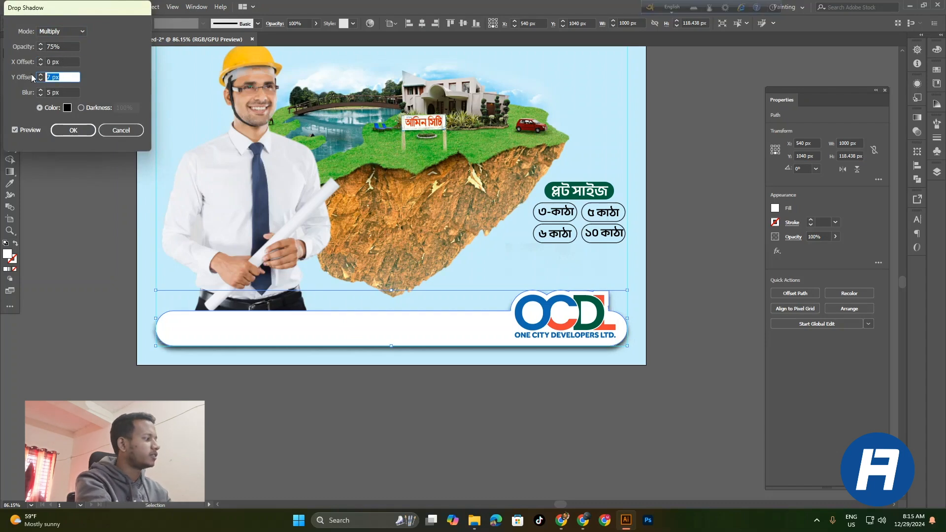
pyautogui.click(60, 94)
pyautogui.scroll(-3, 59, 94)
pyautogui.scroll(-1, 60, 94)
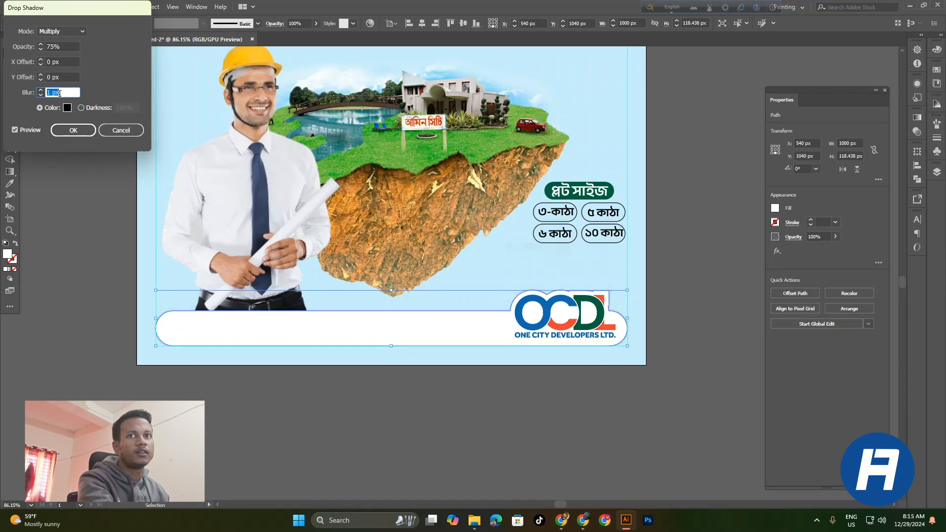
pyautogui.scroll(1, 60, 93)
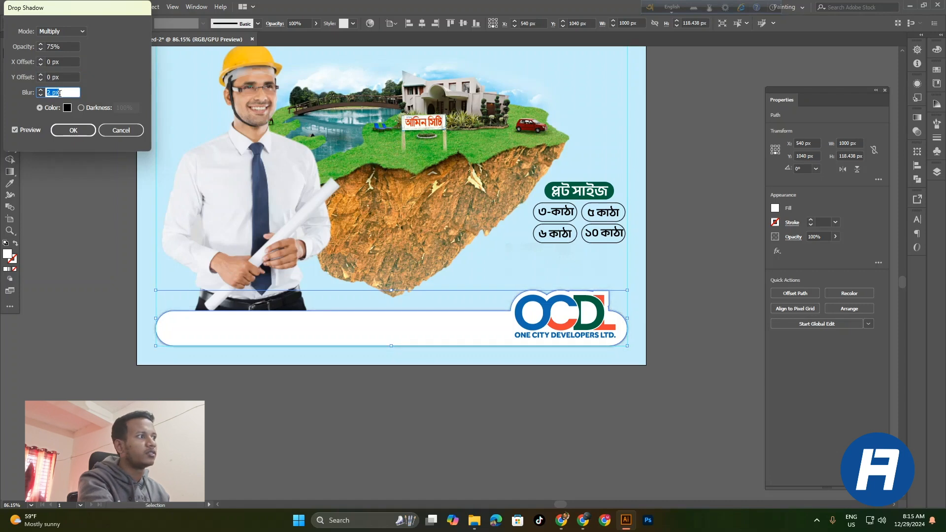
pyautogui.click(73, 130)
pyautogui.click(95, 226)
# - Switch to the open document that holds the advert's source text, phone icon and logo
pyautogui.press('z')
pyautogui.keyDown('alt'); pyautogui.click(296, 327); pyautogui.keyUp('alt')
pyautogui.click(296, 327)
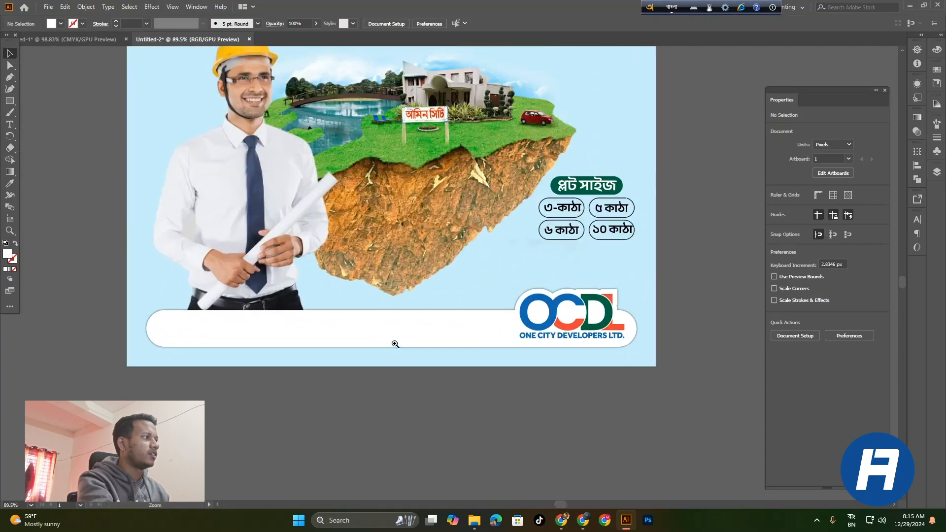
pyautogui.scroll(1, 371, 338)
pyautogui.click(101, 45)
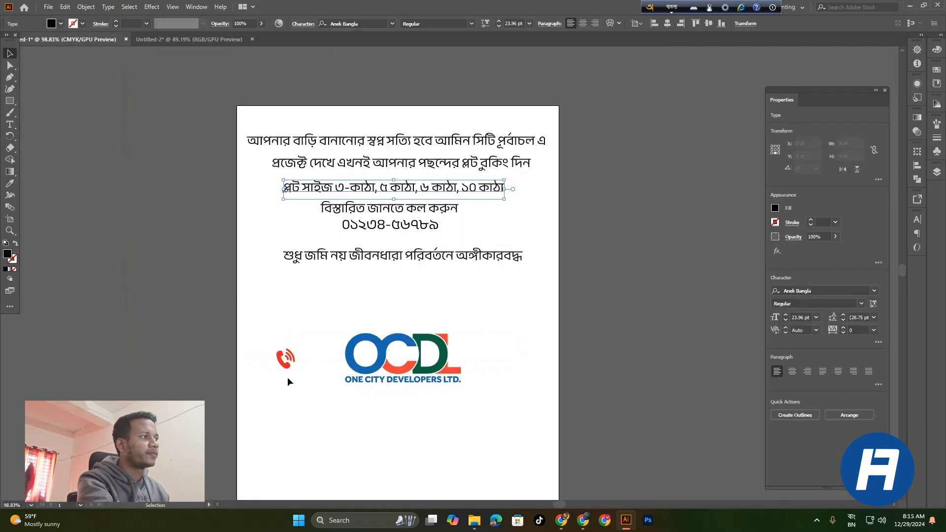
# - Copy the call-to-action line and phone number from the source document and place them on the advert's white bottom bar
pyautogui.click(321, 216)
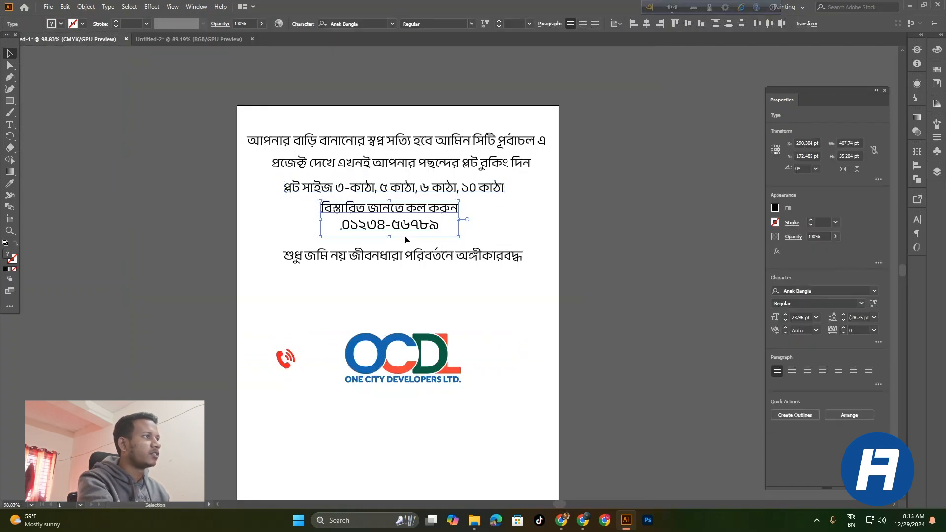
pyautogui.click(181, 40)
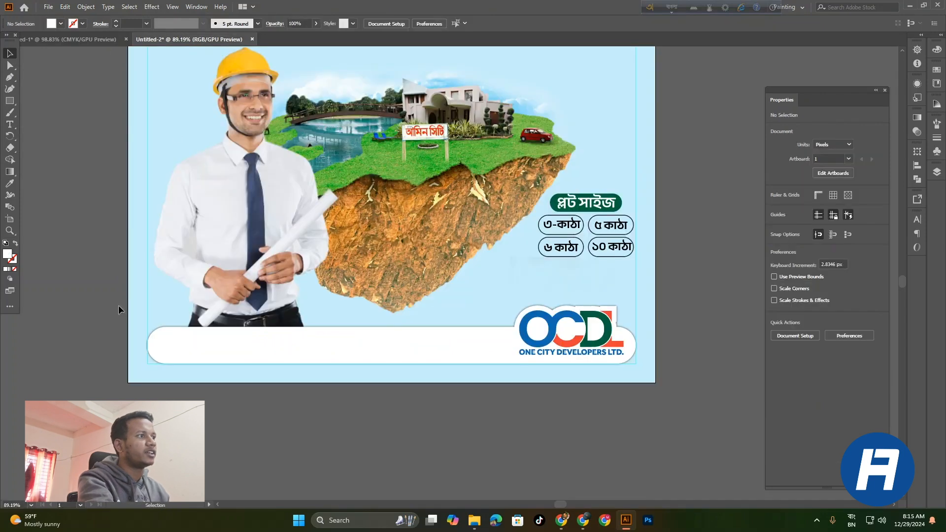
pyautogui.scroll(3, 320, 439)
pyautogui.hotkey('ctrl', 'v')
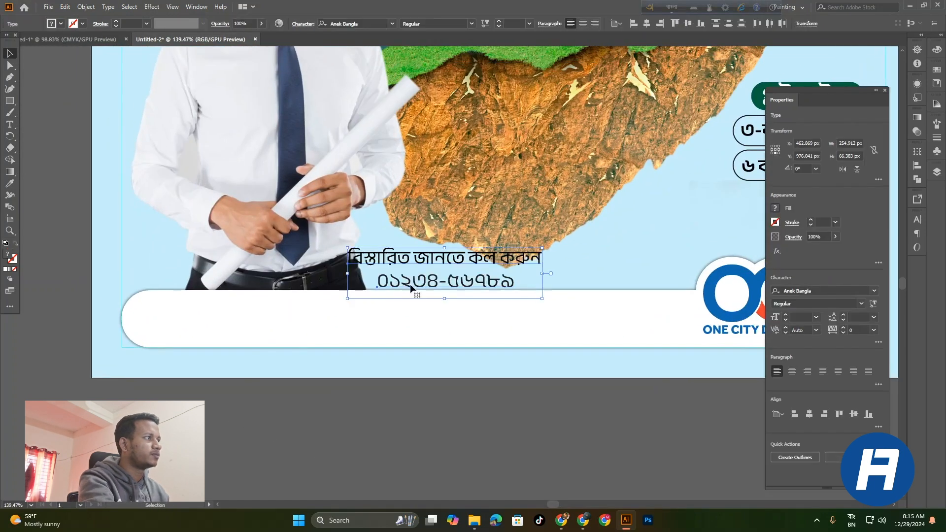
pyautogui.moveTo(410, 284); pyautogui.dragTo(217, 353)
pyautogui.scroll(3, 212, 352)
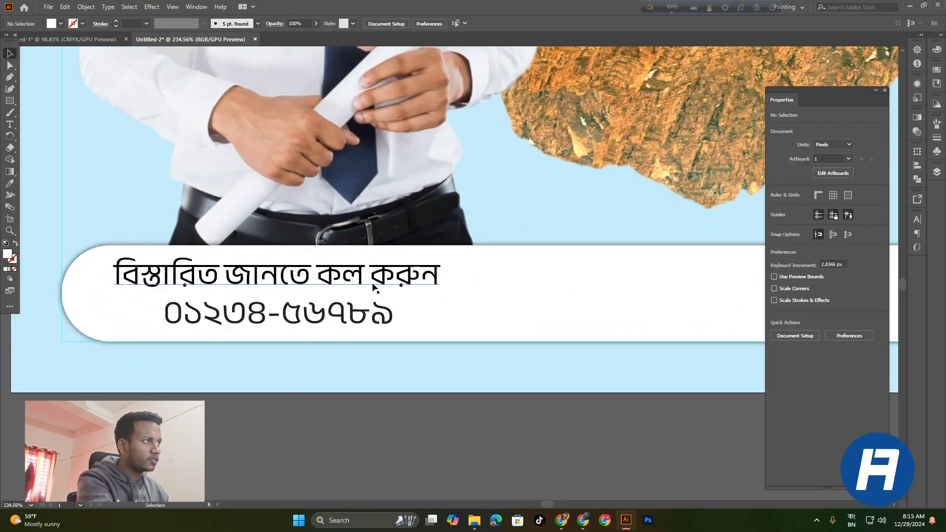
# - Shrink the call-to-action line and enlarge the phone number to about 34.89 pt, left-aligned directly beneath it
pyautogui.click(335, 310)
pyautogui.moveTo(348, 309); pyautogui.dragTo(348, 310)
pyautogui.moveTo(442, 282); pyautogui.dragTo(316, 281)
pyautogui.moveTo(270, 277); pyautogui.dragTo(324, 277)
pyautogui.click(384, 322)
pyautogui.moveTo(395, 321); pyautogui.dragTo(419, 313)
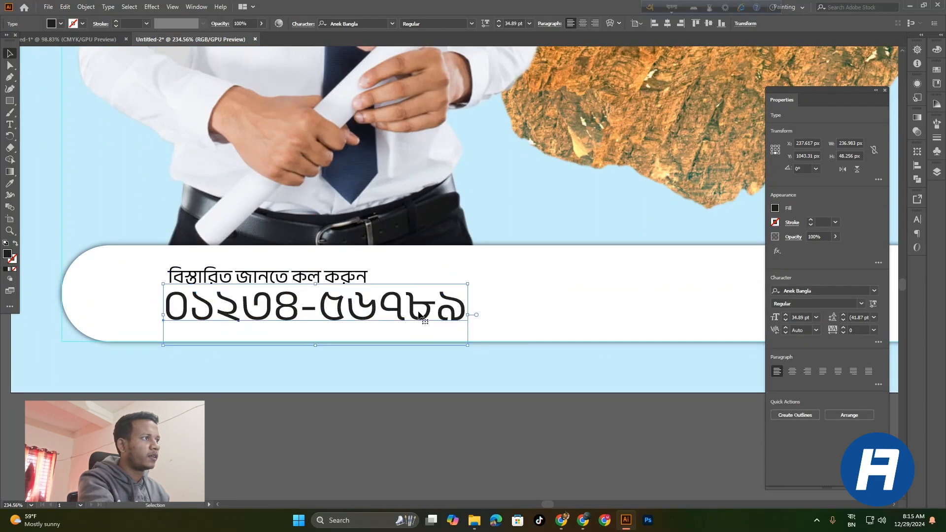
# - Set the phone number's font style to SemiBold and its fill to red
pyautogui.click(862, 304)
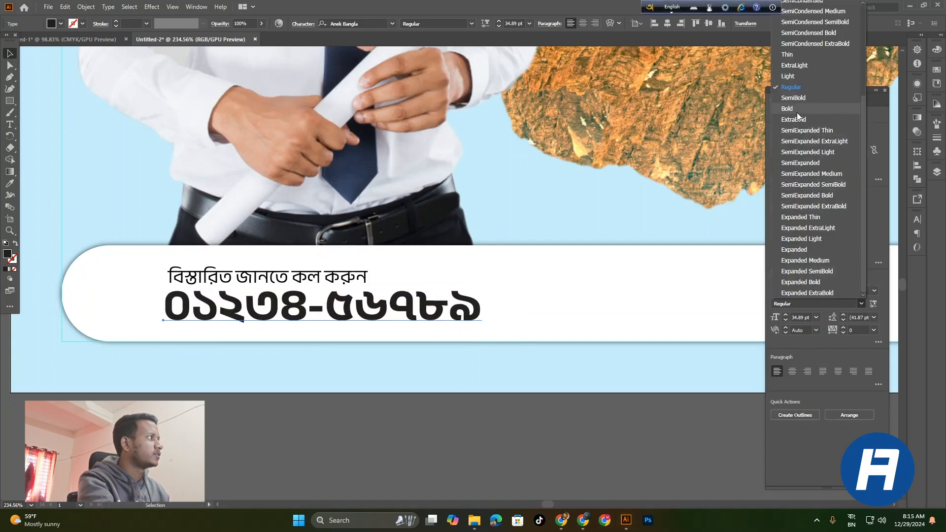
pyautogui.click(801, 99)
pyautogui.click(306, 423)
pyautogui.scroll(2, 306, 350)
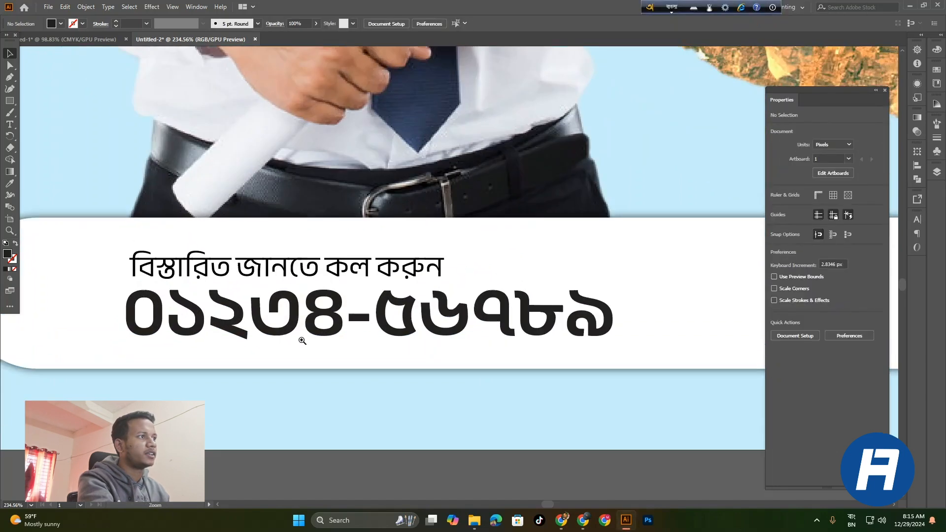
pyautogui.click(306, 320)
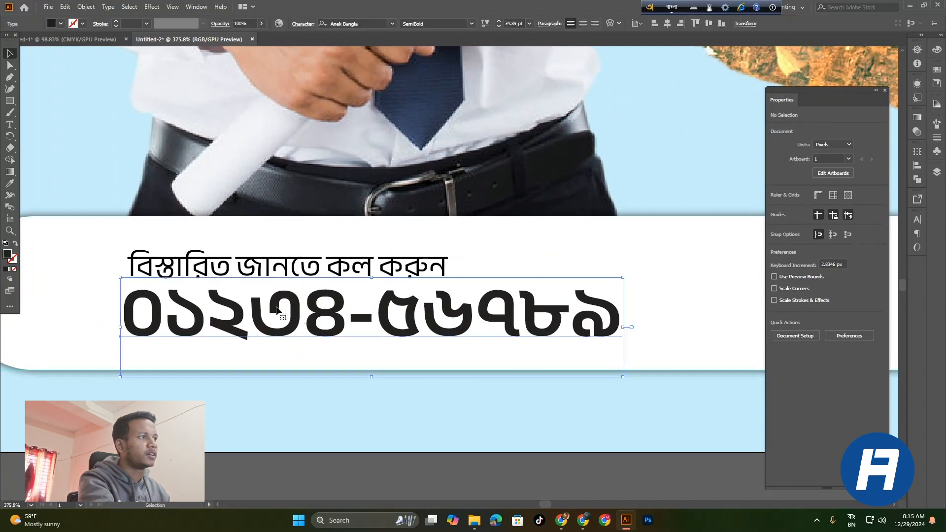
pyautogui.click(54, 24)
pyautogui.click(34, 39)
pyautogui.click(272, 404)
pyautogui.scroll(-2, 272, 404)
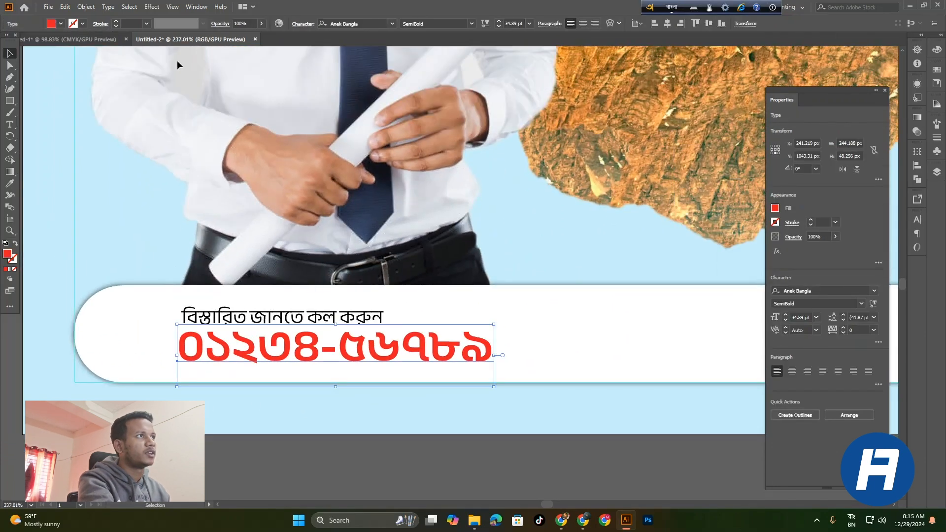
# - Copy the red phone icon from the source document and fit it at the bar's rounded end beside the two contact lines
pyautogui.click(94, 41)
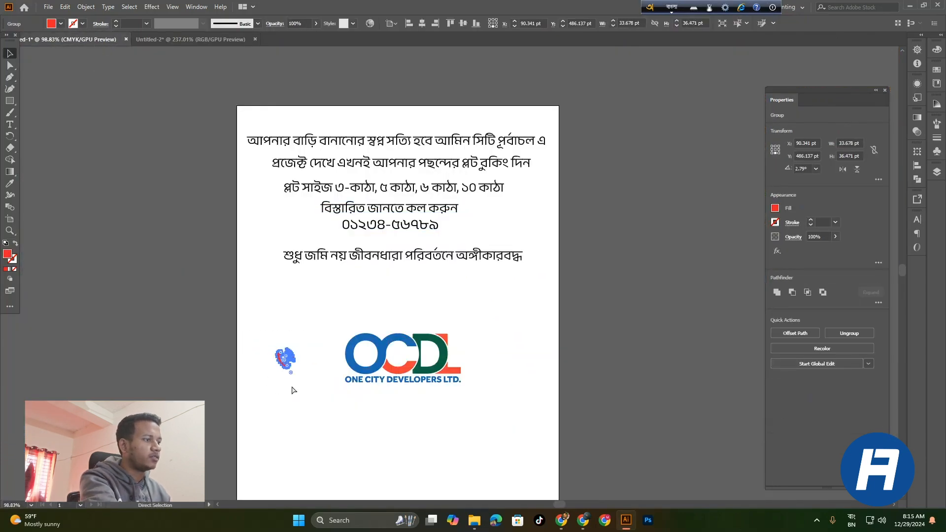
pyautogui.click(197, 39)
pyautogui.scroll(3, 363, 376)
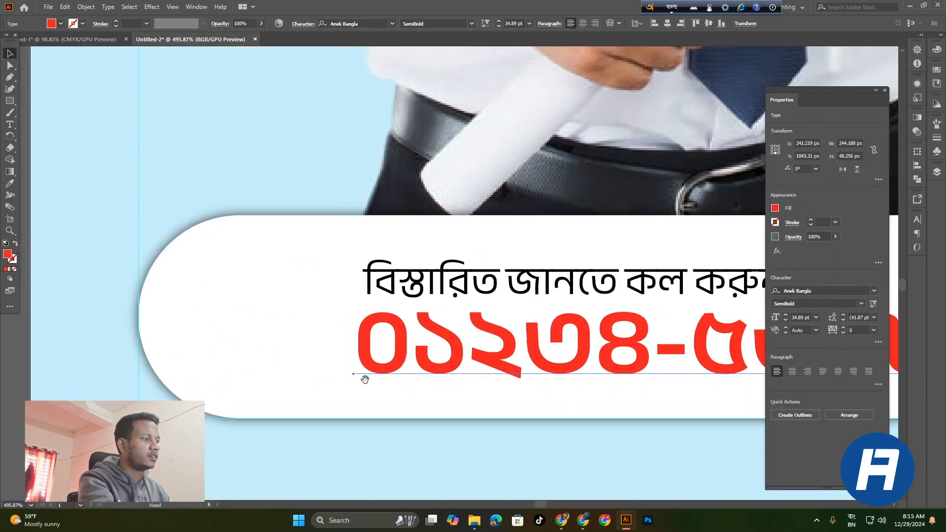
pyautogui.hotkey('ctrl', 'v')
pyautogui.moveTo(438, 300); pyautogui.dragTo(220, 346)
pyautogui.moveTo(408, 363); pyautogui.dragTo(356, 363)
pyautogui.moveTo(385, 285); pyautogui.dragTo(334, 284)
pyautogui.moveTo(385, 299); pyautogui.dragTo(186, 321)
pyautogui.click(508, 410)
pyautogui.moveTo(433, 398); pyautogui.dragTo(375, 384)
# - Scale the phone number down to about 28.81 pt and slightly reduce the call-to-action line above it
pyautogui.click(388, 335)
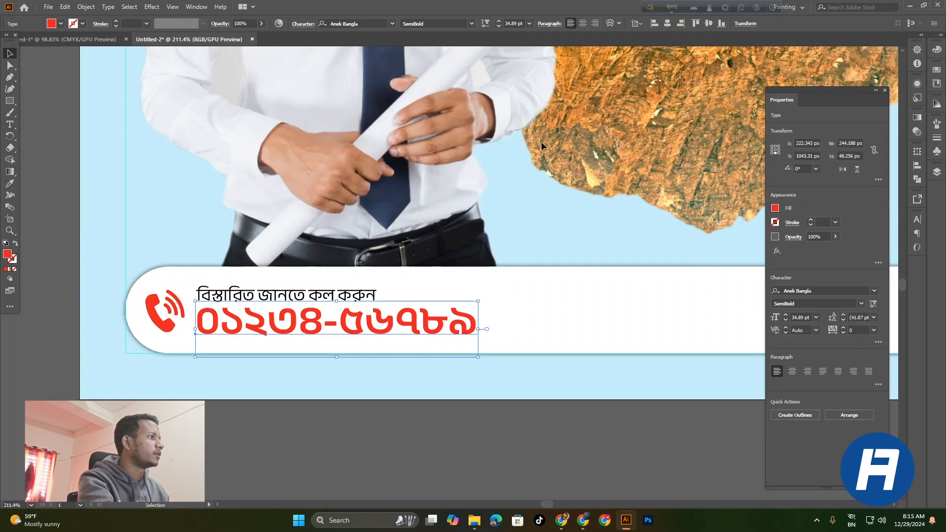
pyautogui.moveTo(478, 329); pyautogui.dragTo(428, 328)
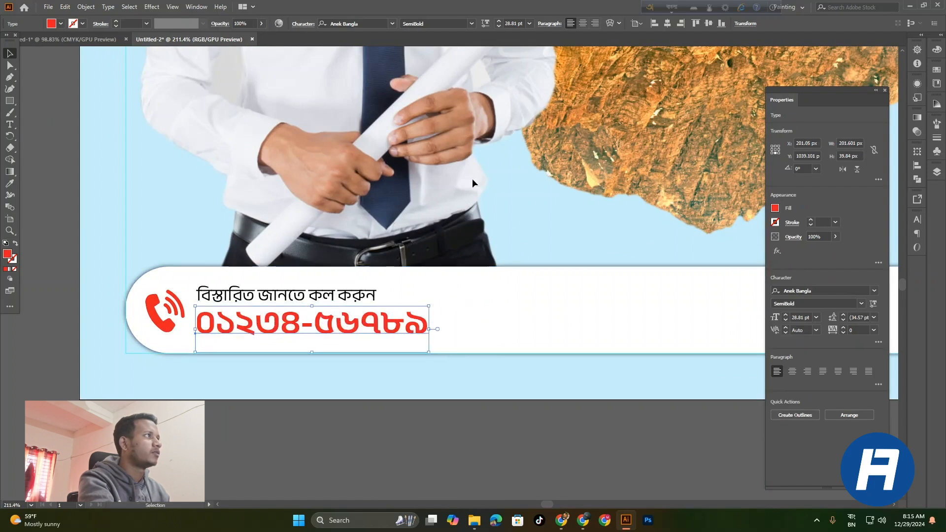
pyautogui.scroll(-2, 517, 23)
pyautogui.scroll(1, 511, 24)
pyautogui.click(334, 297)
pyautogui.moveTo(374, 298)
pyautogui.mouseDown()
pyautogui.moveTo(394, 299)
pyautogui.moveTo(362, 298)
pyautogui.mouseUp()
pyautogui.click(259, 368)
# - Realign the phone number beneath the call-to-action line and shift both lines slightly relative to the phone icon
pyautogui.scroll(2, 259, 369)
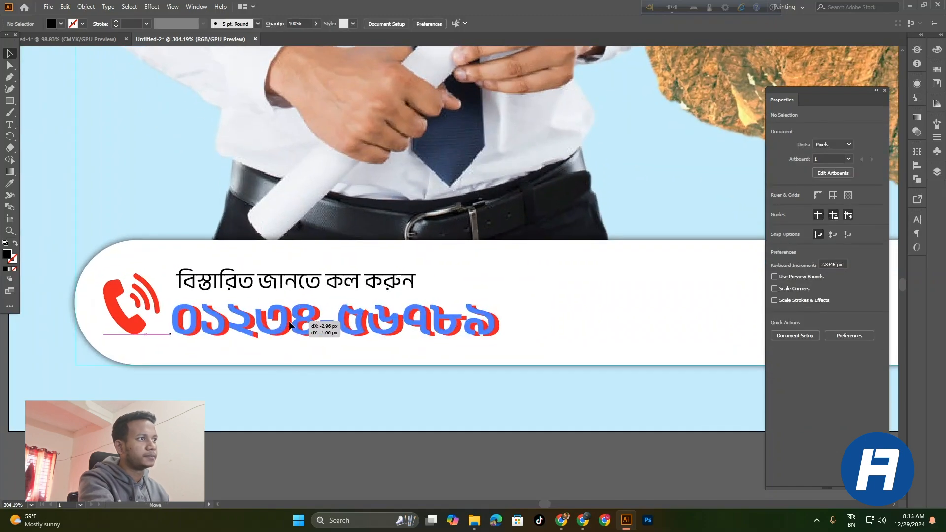
pyautogui.click(289, 320)
pyautogui.scroll(-2, 262, 412)
pyautogui.click(408, 418)
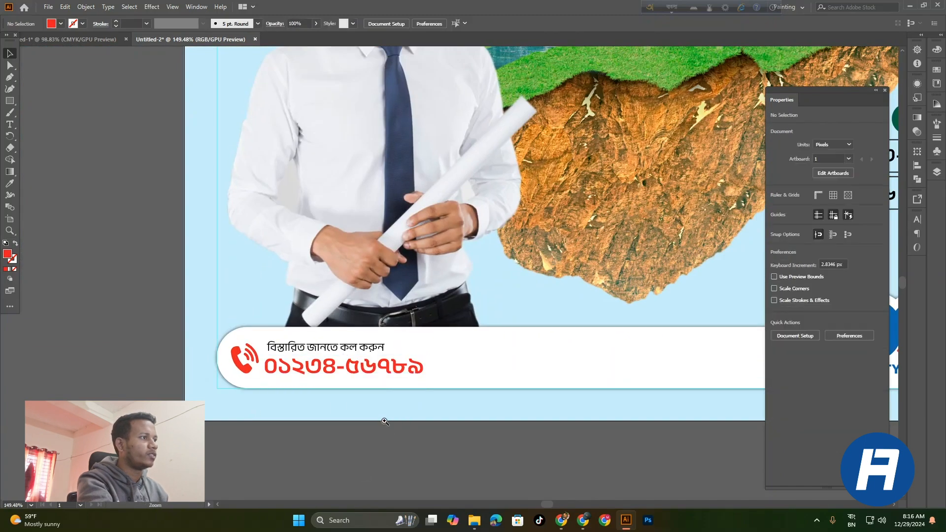
pyautogui.scroll(3, 408, 418)
pyautogui.click(375, 346)
pyautogui.keyDown('shift'); pyautogui.click(363, 297); pyautogui.keyUp('shift')
pyautogui.moveTo(364, 296); pyautogui.dragTo(371, 297)
pyautogui.scroll(-5, 390, 317)
pyautogui.click(212, 310)
# - Copy the tagline "শুধু জমি নয় জীবনধারা পরিবর্তনে অঙ্গীকারবদ্ধ" into the bar between phone number and logo, scaled to about 18.86 pt
pyautogui.scroll(-3, 394, 340)
pyautogui.moveTo(537, 369); pyautogui.dragTo(435, 391)
pyautogui.scroll(1, 435, 391)
pyautogui.click(89, 42)
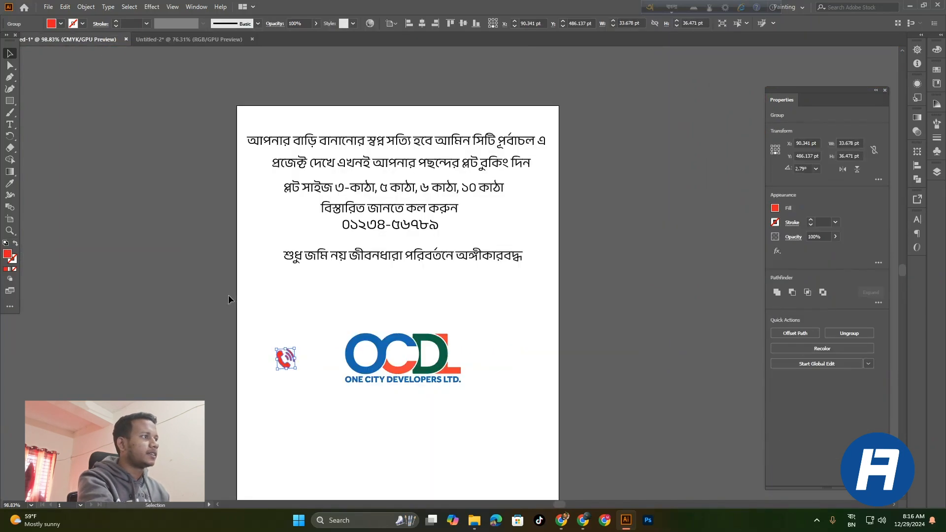
pyautogui.click(389, 255)
pyautogui.click(190, 39)
pyautogui.scroll(3, 414, 374)
pyautogui.write('শুধু জমি নয় জীবনধারা পরিবর্তনে অঙ্গীকারবদ্ধ')
pyautogui.moveTo(448, 275); pyautogui.dragTo(422, 344)
pyautogui.moveTo(562, 344); pyautogui.dragTo(532, 344)
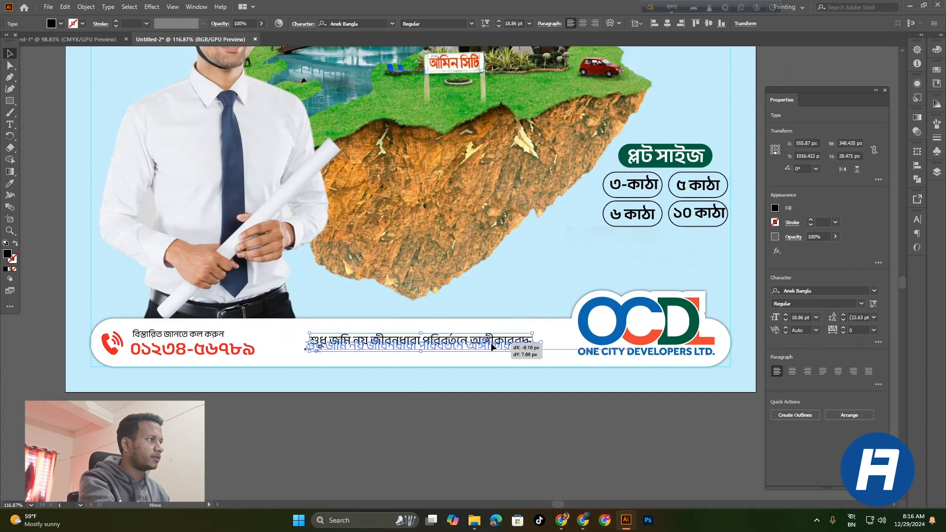
# - Preview Bangla fonts on the tagline and apply Li Alinur Tatsama Unicode Regular
pyautogui.scroll(3, 478, 369)
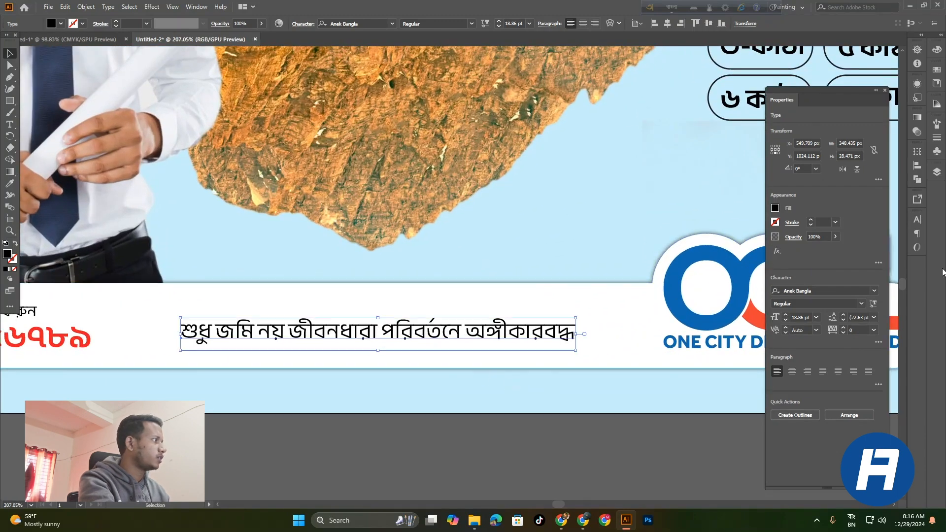
pyautogui.click(875, 291)
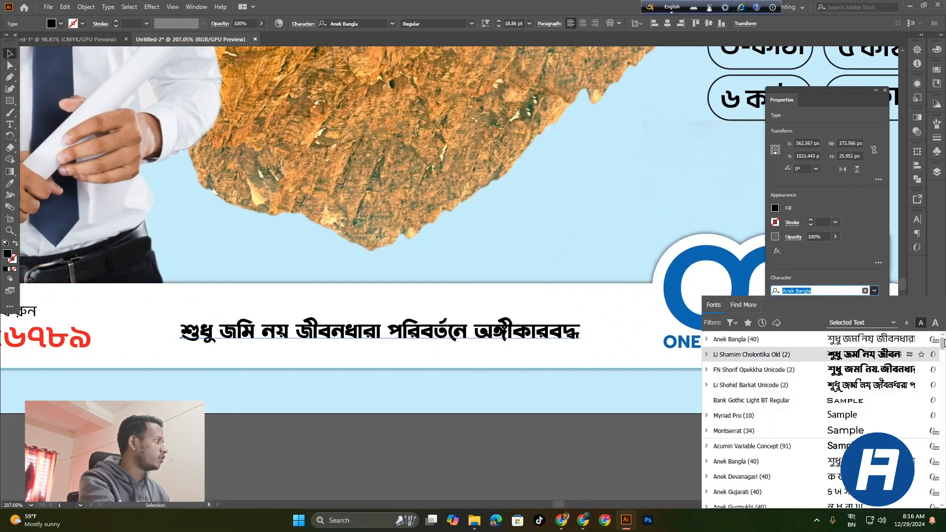
pyautogui.scroll(-3, 943, 371)
pyautogui.moveTo(942, 372); pyautogui.dragTo(943, 506)
pyautogui.scroll(4, 880, 398)
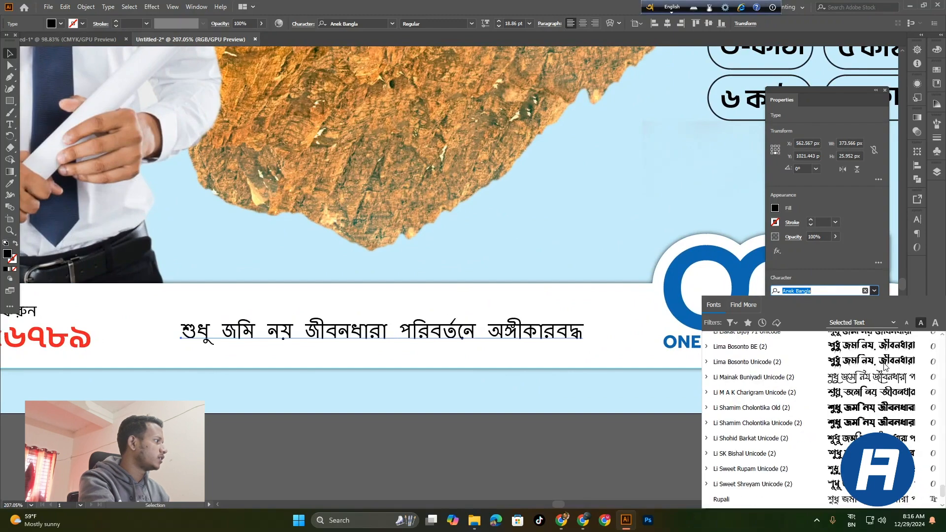
pyautogui.scroll(-3, 856, 383)
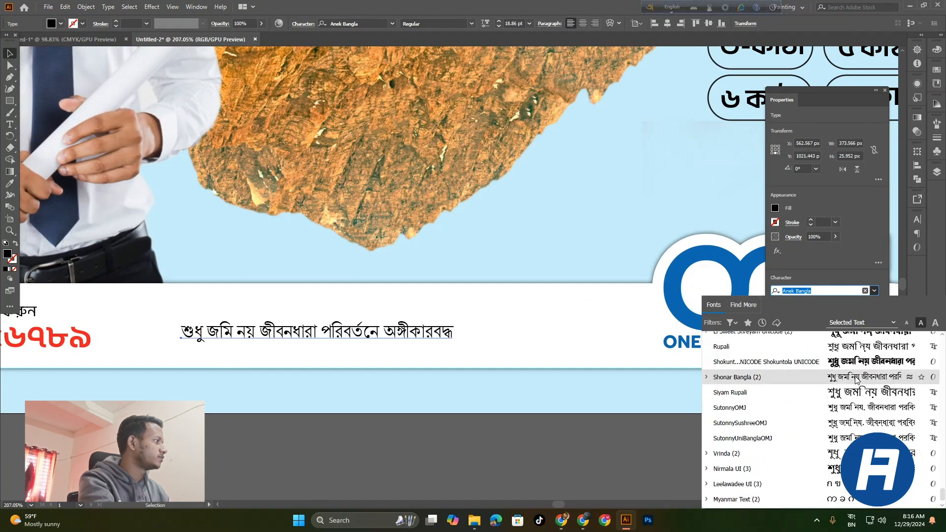
pyautogui.scroll(3, 863, 363)
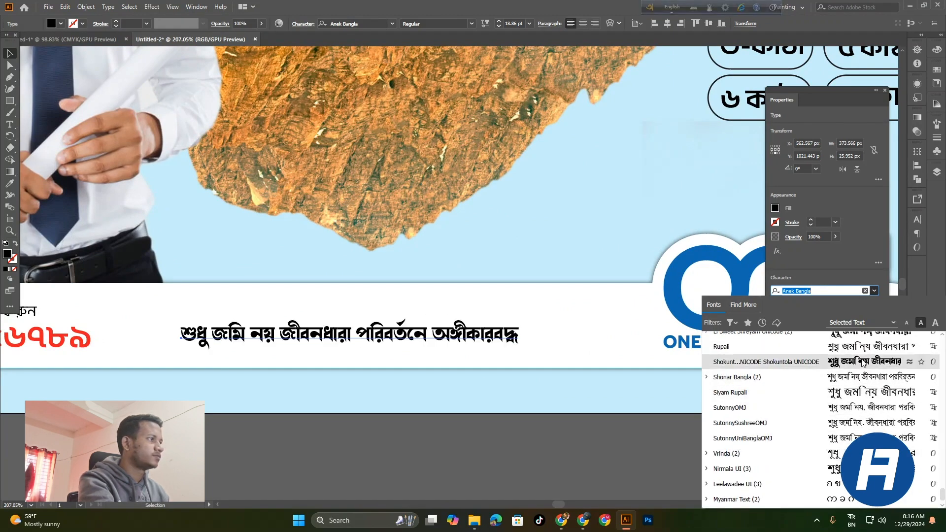
pyautogui.scroll(5, 861, 365)
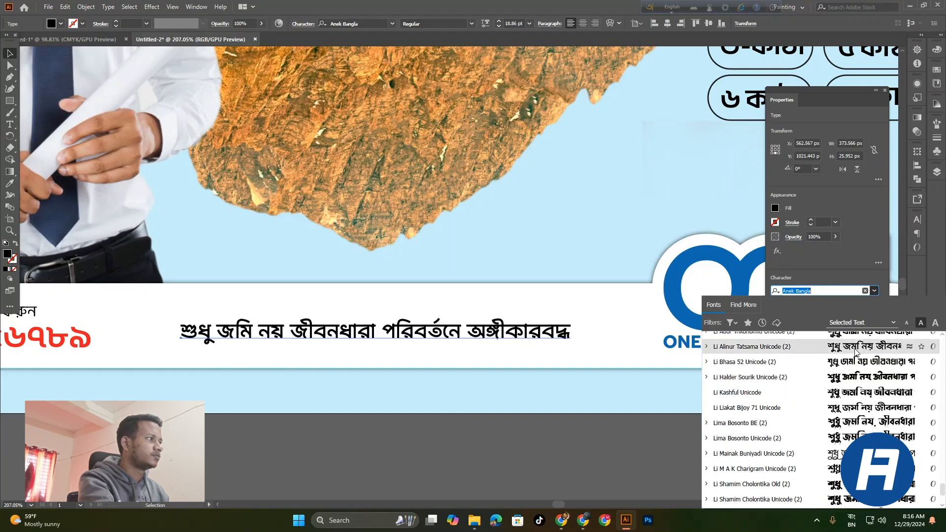
pyautogui.click(857, 353)
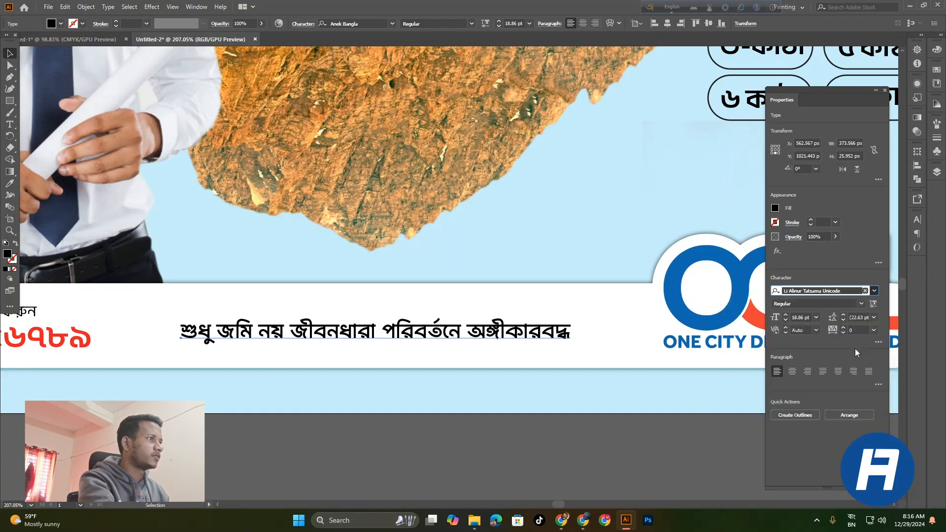
# - Nudge the tagline slightly within the white bar
pyautogui.click(453, 479)
pyautogui.moveTo(625, 426); pyautogui.dragTo(501, 405)
pyautogui.moveTo(486, 353); pyautogui.dragTo(487, 351)
pyautogui.click(436, 439)
pyautogui.moveTo(463, 413); pyautogui.dragTo(488, 407)
# - Frame the tagline with a rectangle about 360 x 32 px, with no fill and a 1 pt black stroke
pyautogui.click(10, 100)
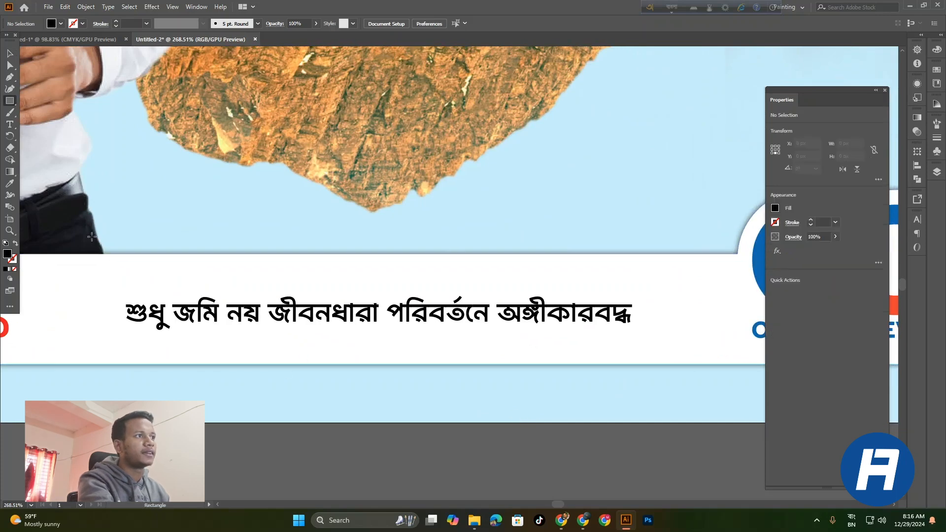
pyautogui.moveTo(117, 291); pyautogui.dragTo(645, 338)
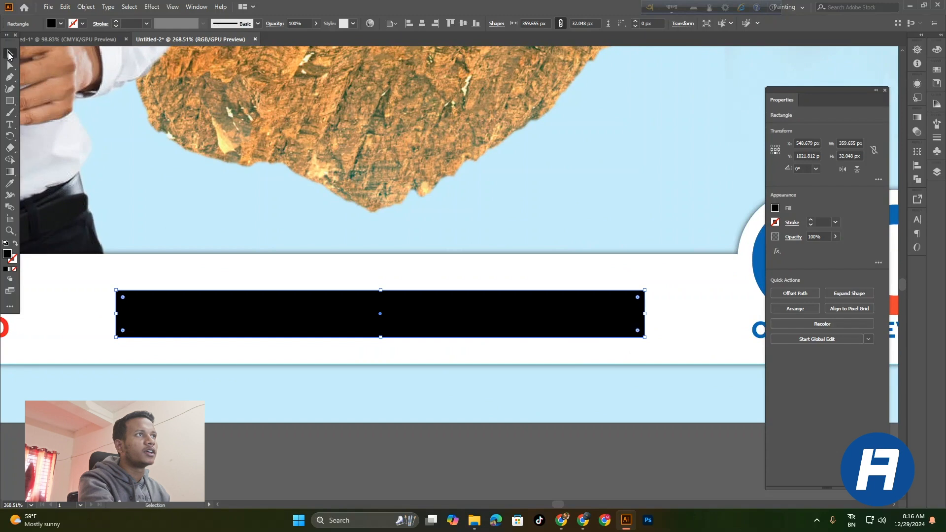
pyautogui.click(61, 23)
pyautogui.click(7, 41)
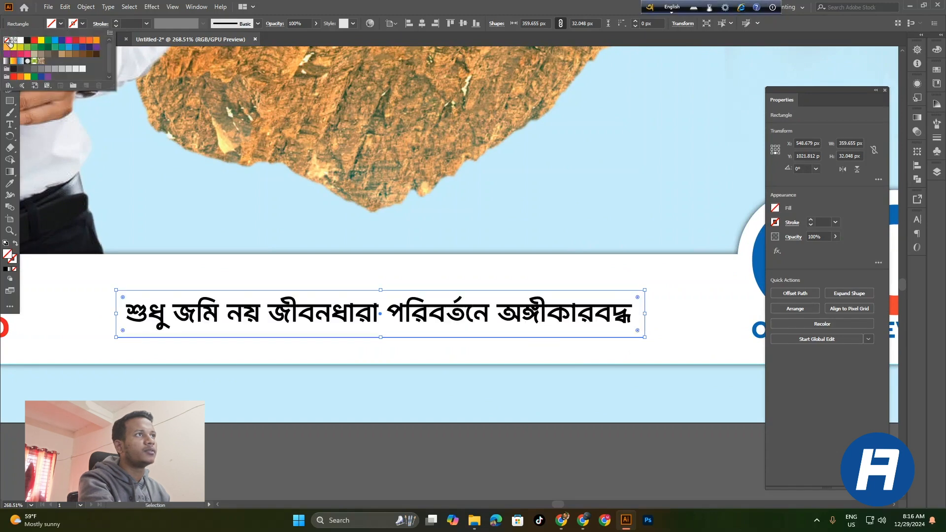
pyautogui.click(131, 21)
pyautogui.scroll(5, 131, 21)
pyautogui.scroll(-1, 131, 21)
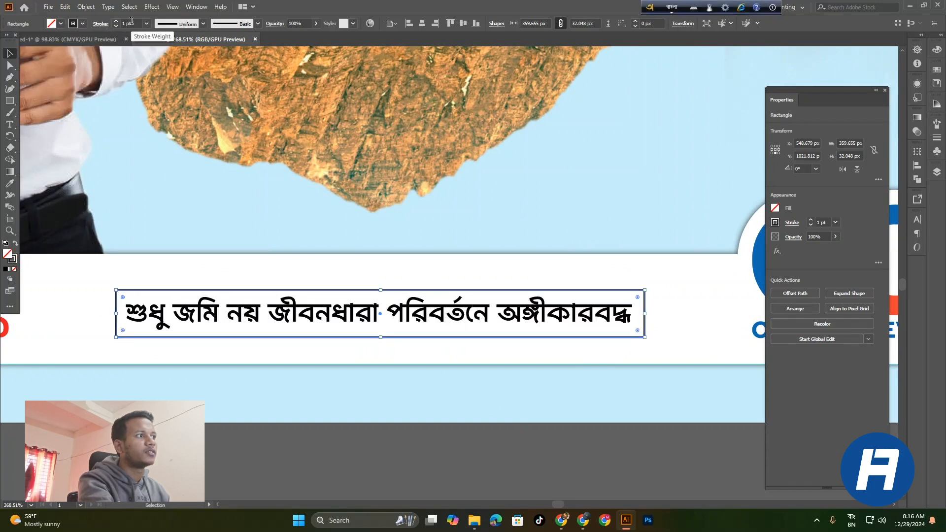
pyautogui.click(293, 453)
pyautogui.hotkey('ctrl', 'space')
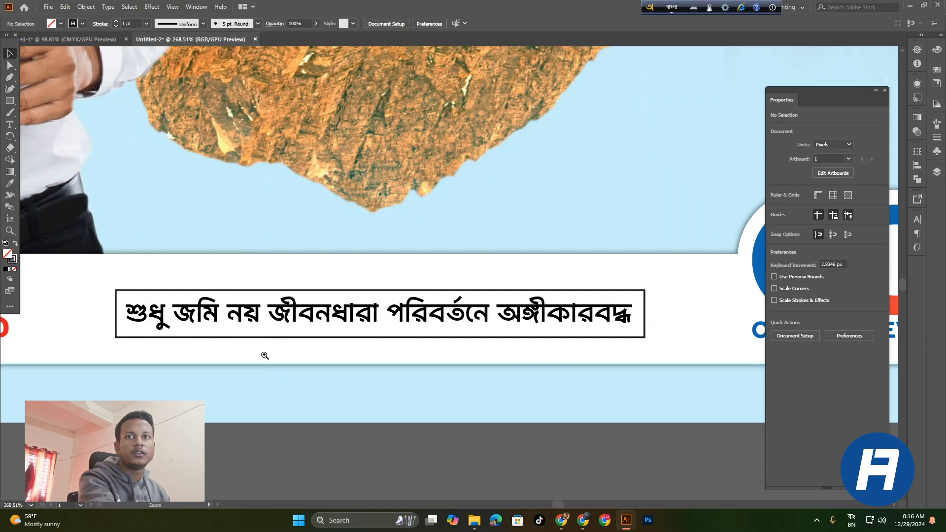
# - Colour the framed tagline with the blue sampled from the OCDL logo
pyautogui.moveTo(392, 329); pyautogui.dragTo(403, 328)
pyautogui.click(449, 320)
pyautogui.moveTo(465, 327); pyautogui.dragTo(342, 331)
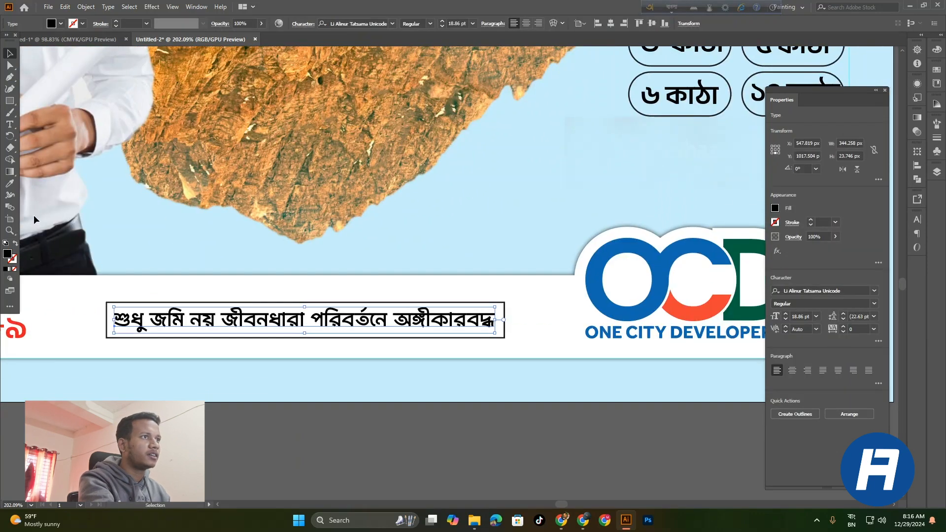
pyautogui.click(715, 260)
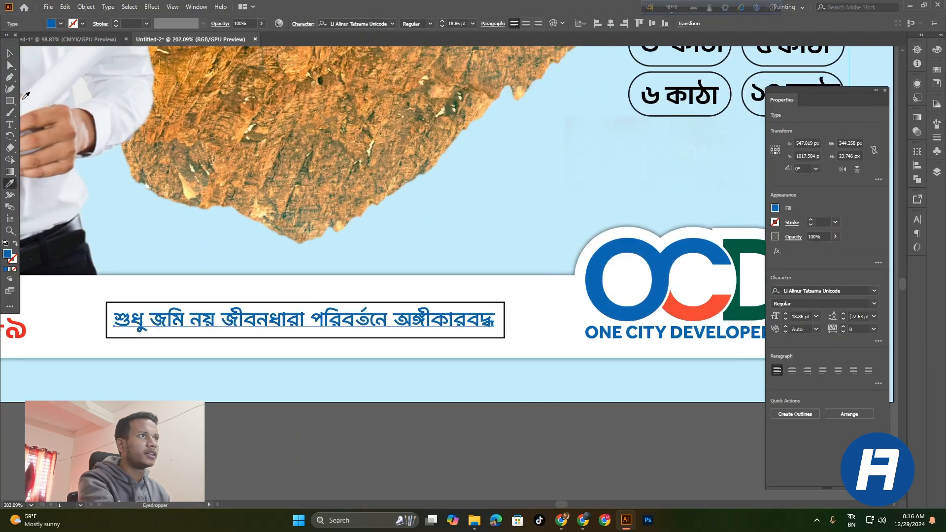
pyautogui.click(215, 414)
pyautogui.hotkey('ctrl', 'space')
pyautogui.moveTo(332, 399); pyautogui.dragTo(343, 432)
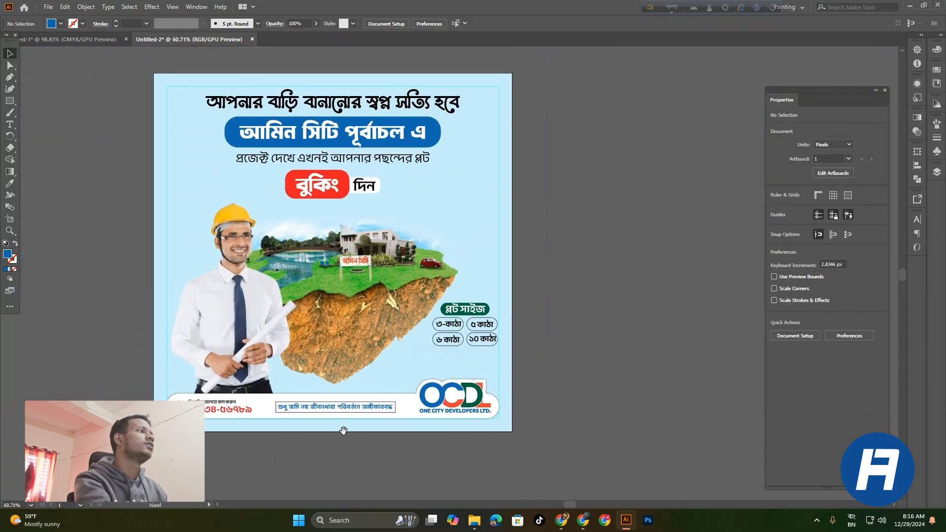
pyautogui.moveTo(578, 371); pyautogui.dragTo(593, 377)
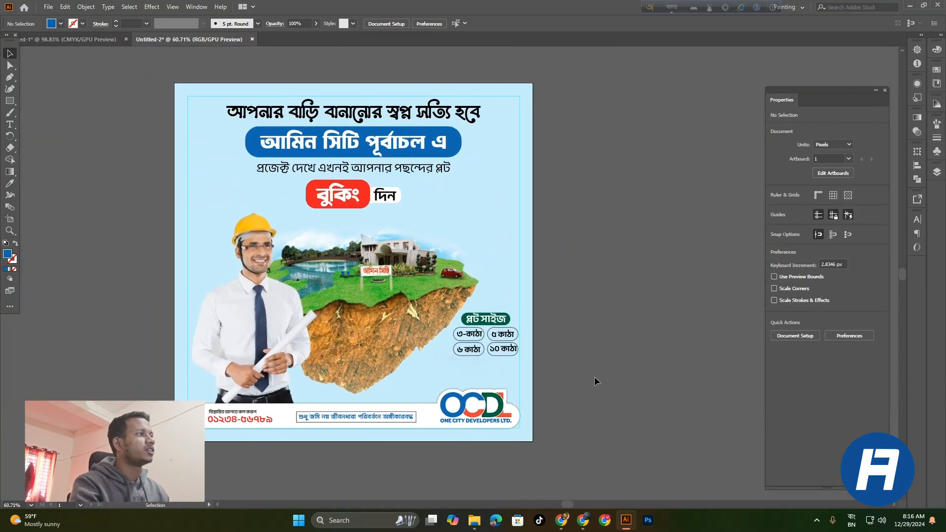